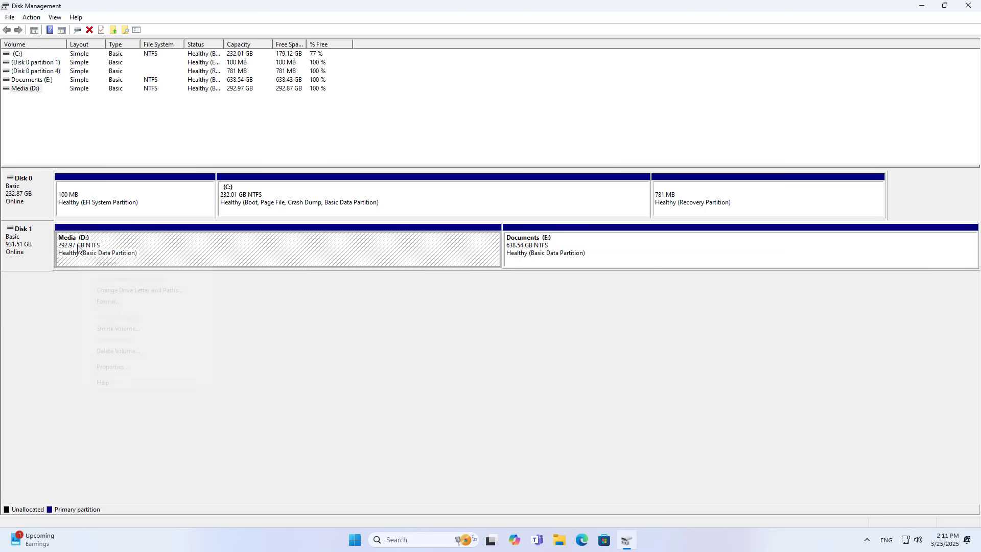
- Delete the Media (D:) and Documents (E:) volumes so Disk 1 shows 931.51 GB unallocated
{"action": "left_click", "coordinate": [114, 351]}
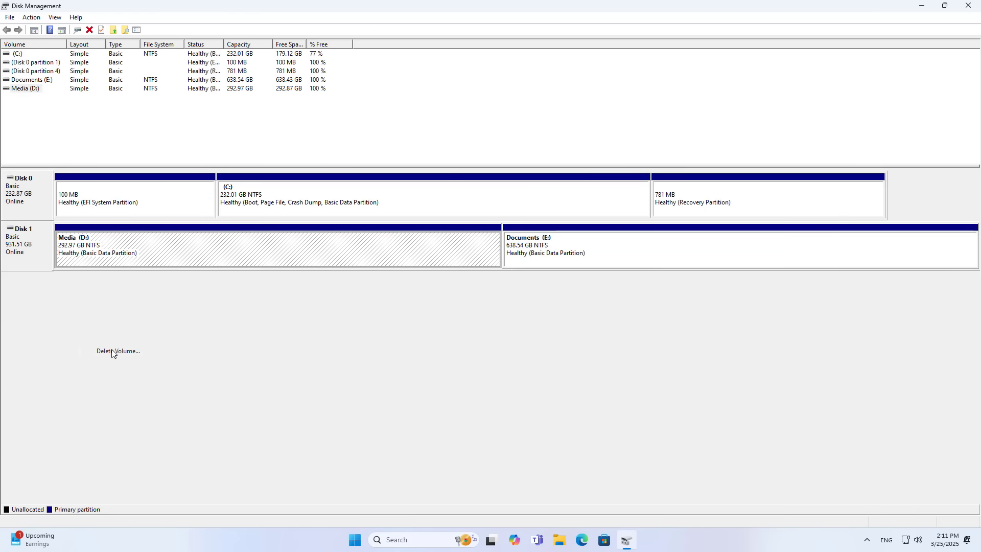
{"action": "left_click", "coordinate": [528, 306]}
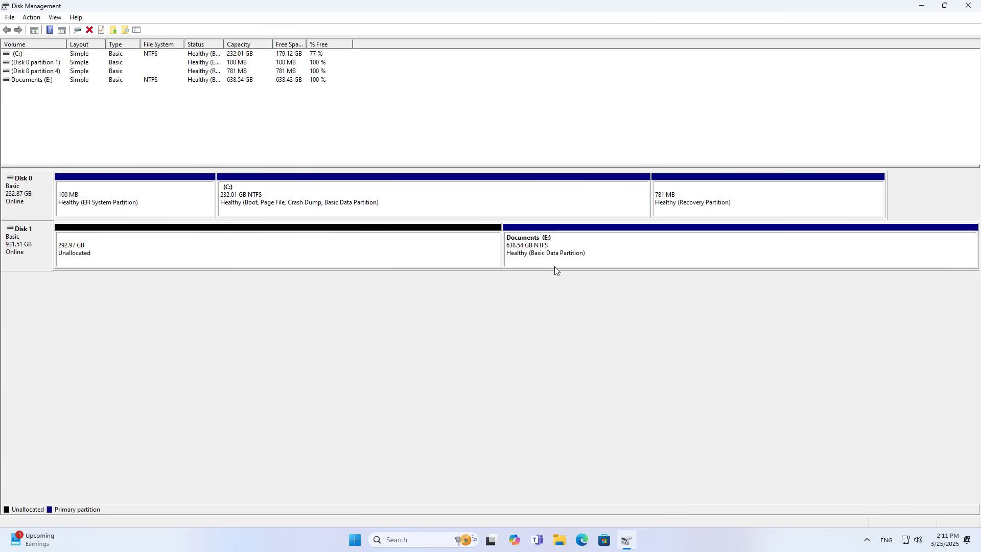
{"action": "left_click", "coordinate": [535, 252]}
{"action": "right_click", "coordinate": [551, 251]}
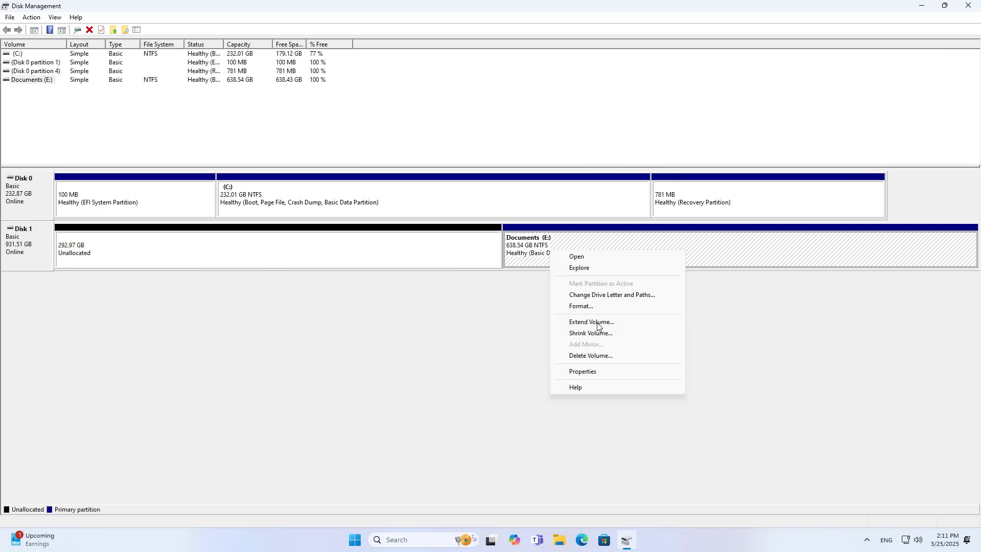
{"action": "left_click", "coordinate": [591, 356]}
{"action": "left_click", "coordinate": [527, 305]}
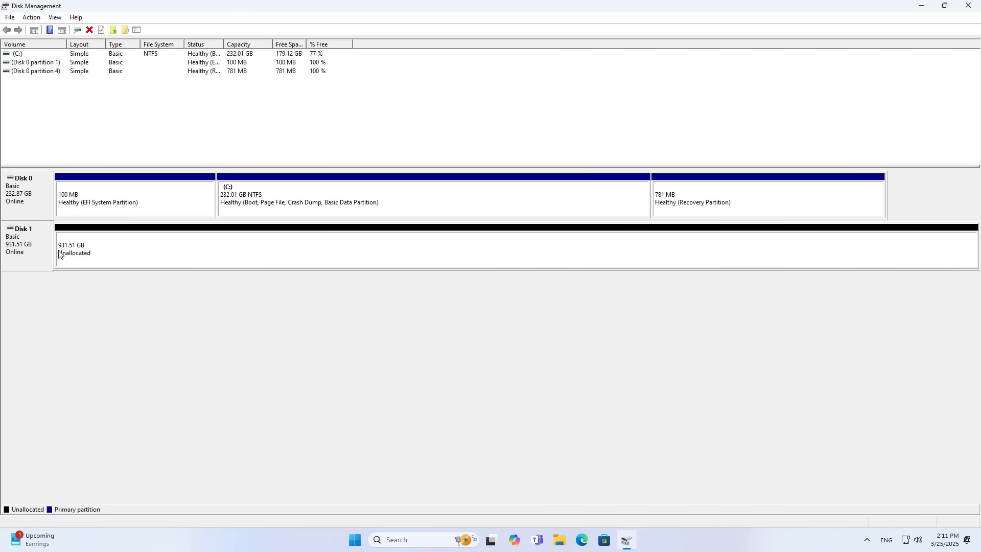
{"action": "left_click", "coordinate": [204, 252]}
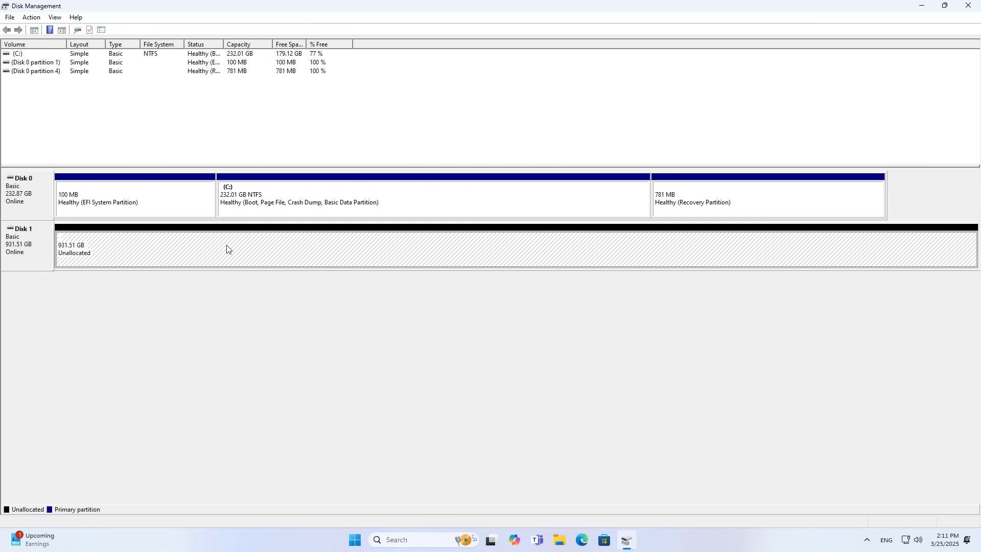
- Create a full-size 931.51 GB NTFS simple volume on drive D: labelled HDD
{"action": "right_click", "coordinate": [270, 250]}
{"action": "left_click", "coordinate": [304, 256]}
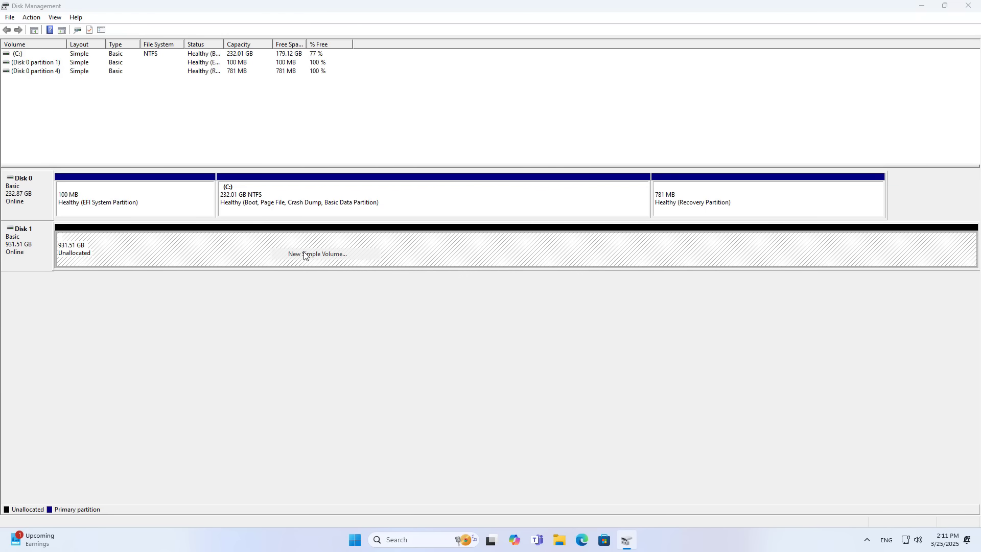
{"action": "left_click_drag", "start_coordinate": [168, 54], "coordinate": [493, 164]}
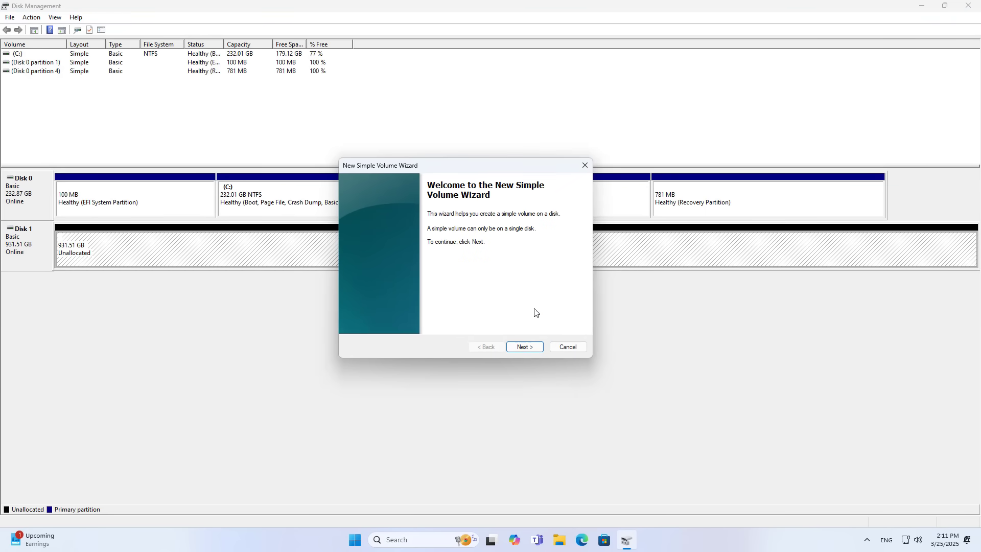
{"action": "left_click", "coordinate": [534, 347]}
{"action": "left_click", "coordinate": [533, 347]}
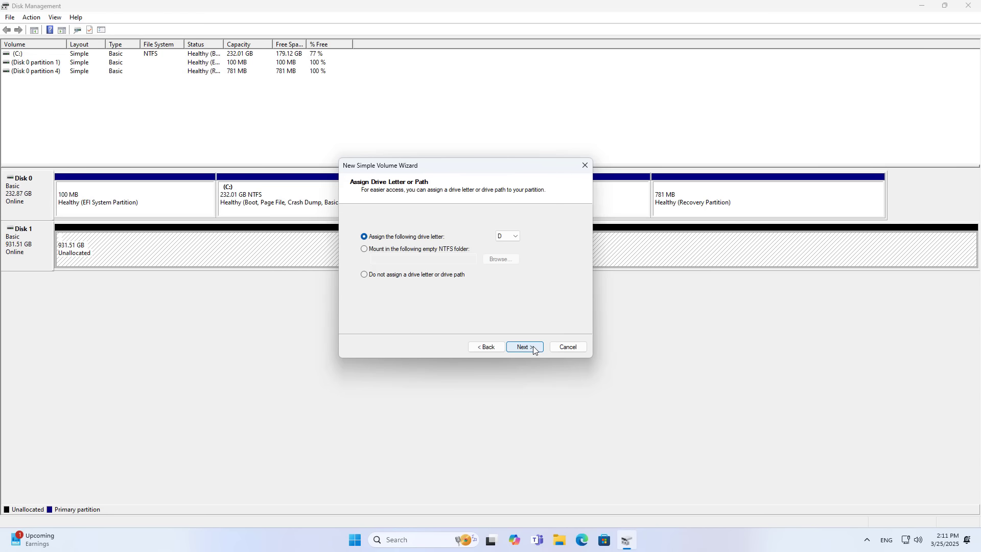
{"action": "left_click", "coordinate": [532, 346]}
{"action": "left_click", "coordinate": [504, 289]}
{"action": "left_click_drag", "start_coordinate": [503, 290], "coordinate": [444, 289]}
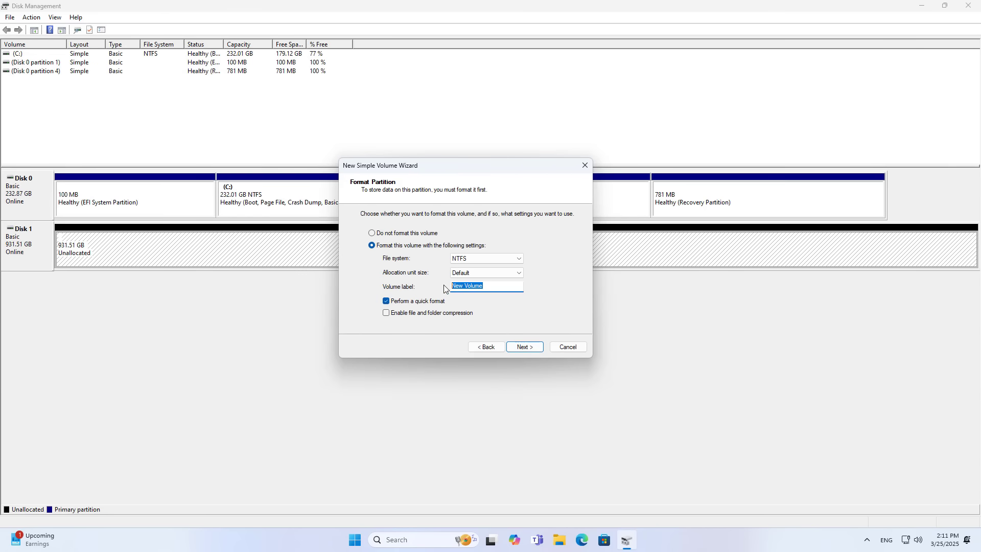
{"action": "type", "text": "HDD"}
{"action": "left_click", "coordinate": [520, 346]}
{"action": "left_click", "coordinate": [520, 346]}
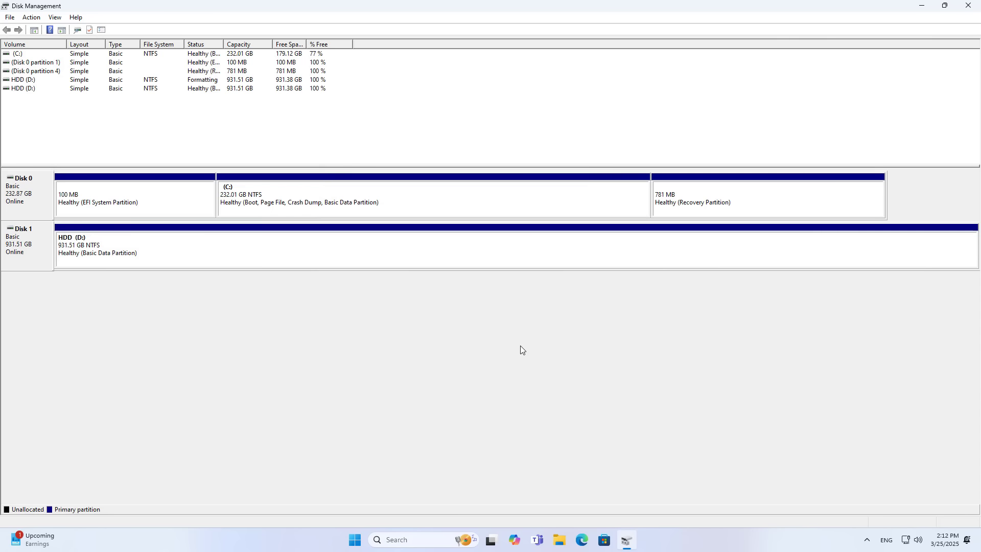
{"action": "left_click", "coordinate": [87, 250]}
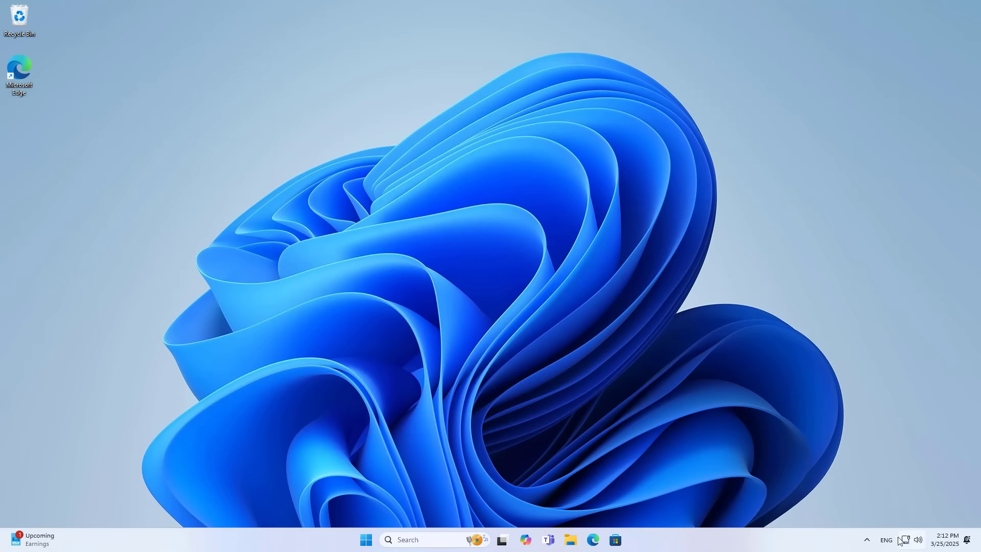
- Open Command Prompt from Windows search and run ipconfig
{"action": "left_click", "coordinate": [420, 540]}
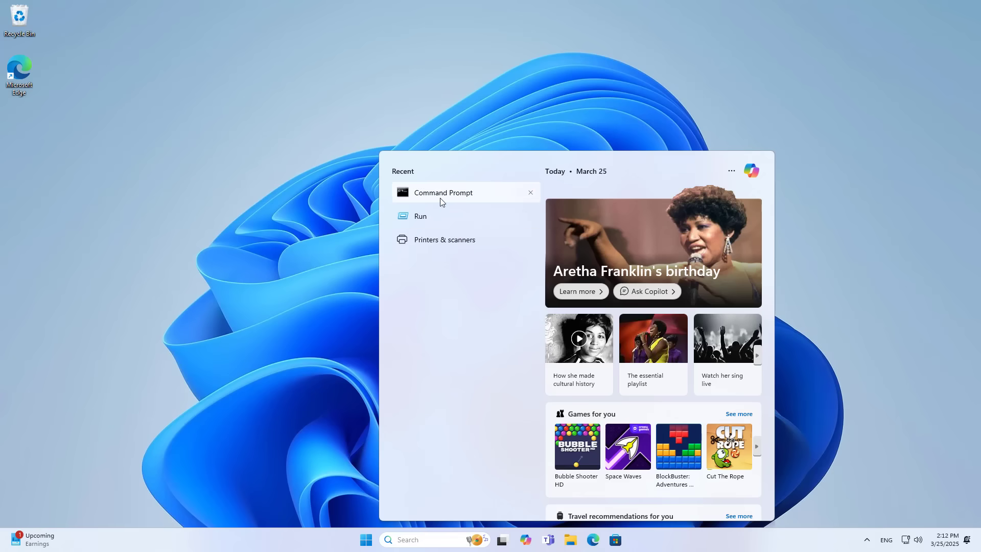
{"action": "left_click", "coordinate": [468, 198]}
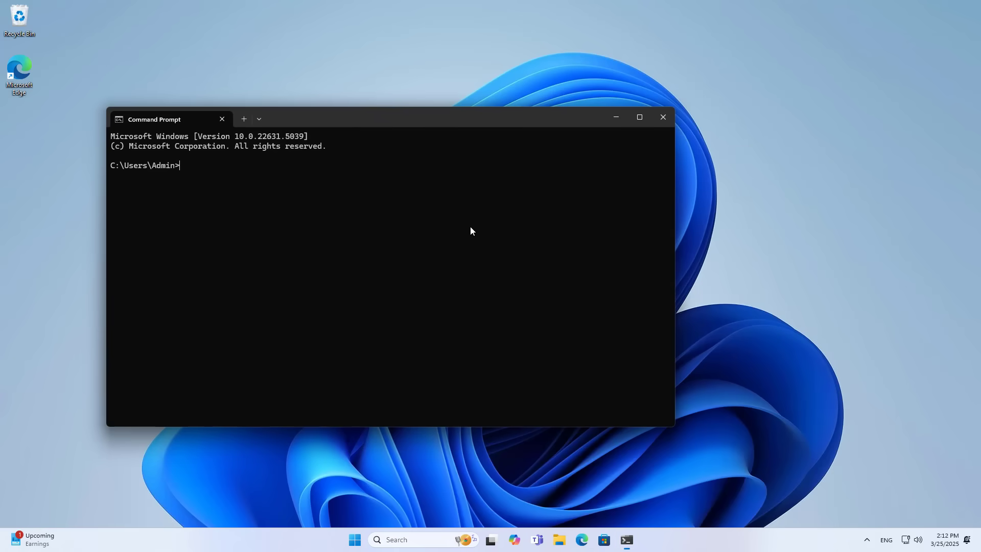
{"action": "left_click_drag", "start_coordinate": [355, 123], "coordinate": [425, 123]}
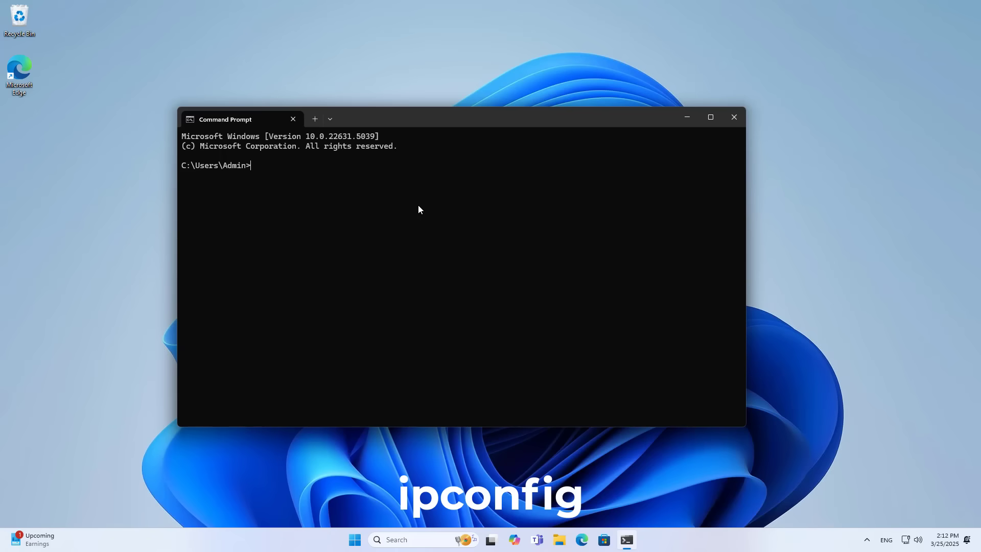
{"action": "type", "text": "ipconfig"}
{"action": "key", "text": "Return"}
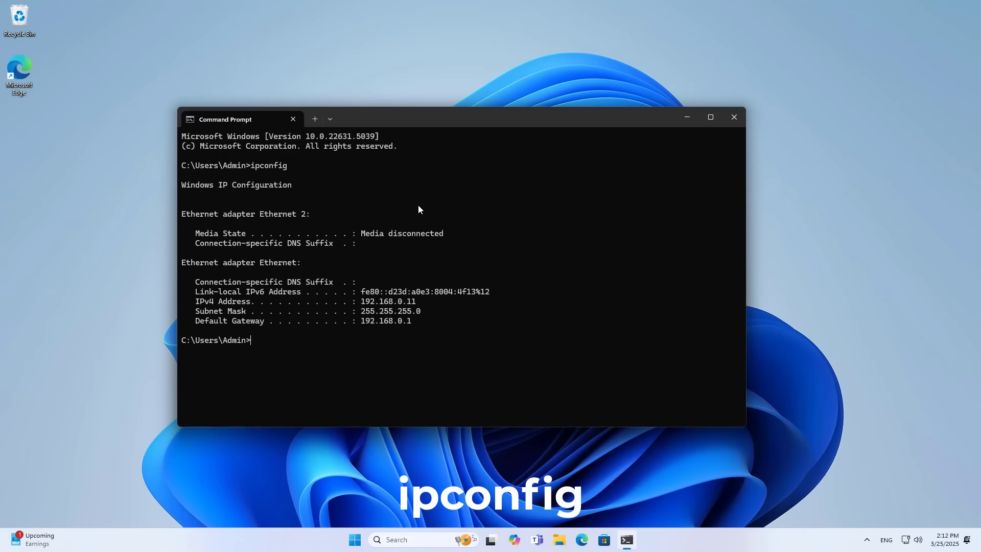
- Copy the default gateway address 192.168.0.1 and close Command Prompt
{"action": "left_click_drag", "start_coordinate": [261, 164], "coordinate": [302, 167]}
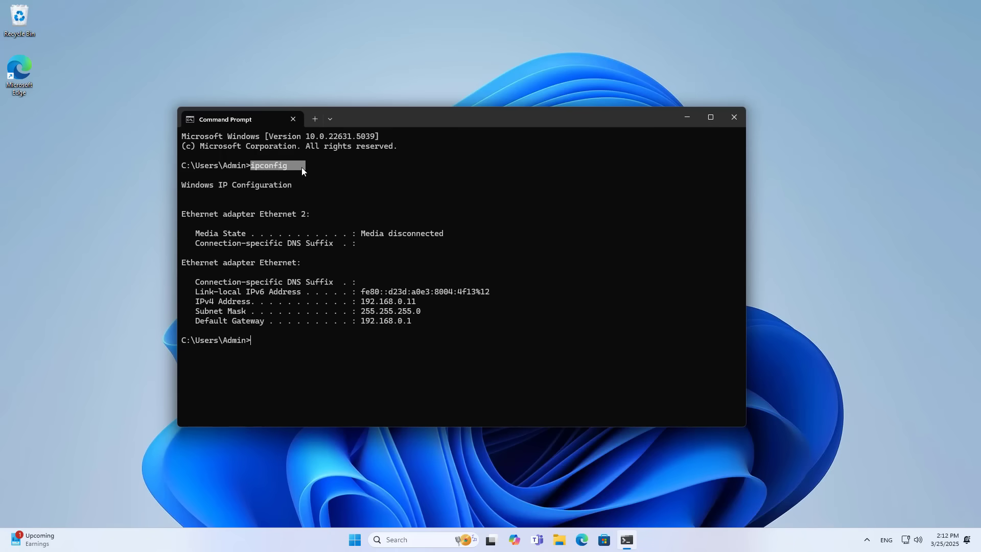
{"action": "right_click", "coordinate": [365, 322]}
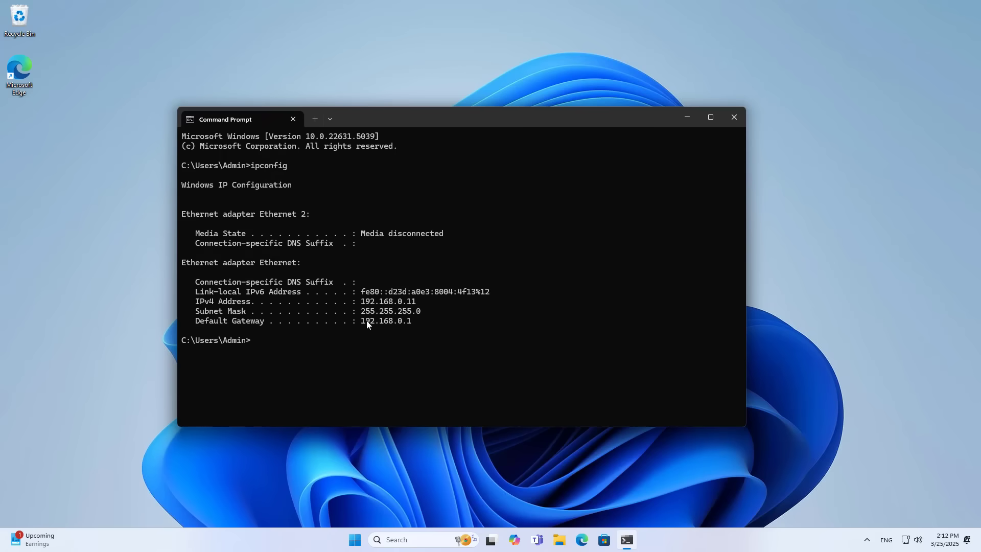
{"action": "right_click", "coordinate": [407, 321]}
{"action": "left_click", "coordinate": [734, 117]}
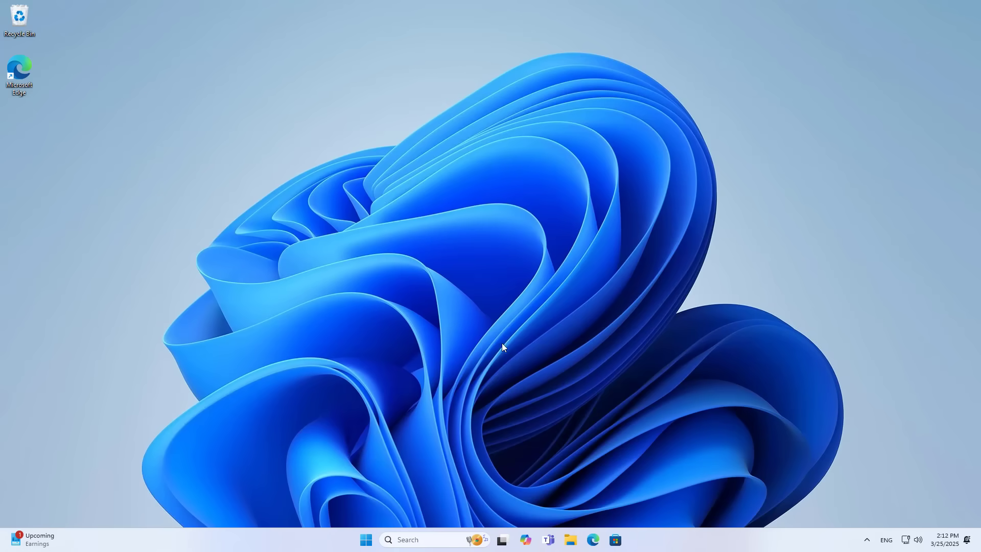
- Open the router's login page at 192.168.0.1 in the browser
{"action": "left_click", "coordinate": [592, 540]}
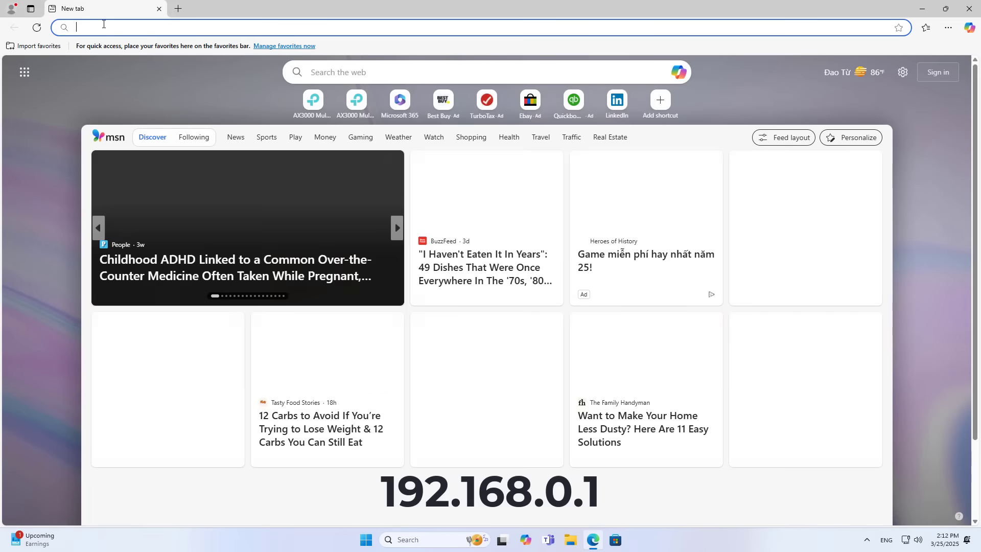
{"action": "type", "text": "192.168.0.1"}
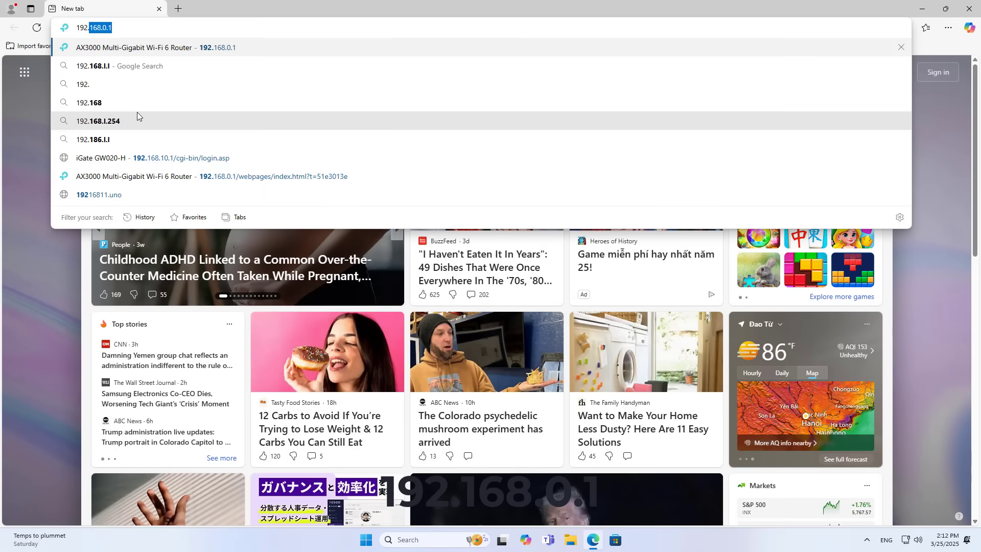
{"action": "left_click", "coordinate": [228, 50]}
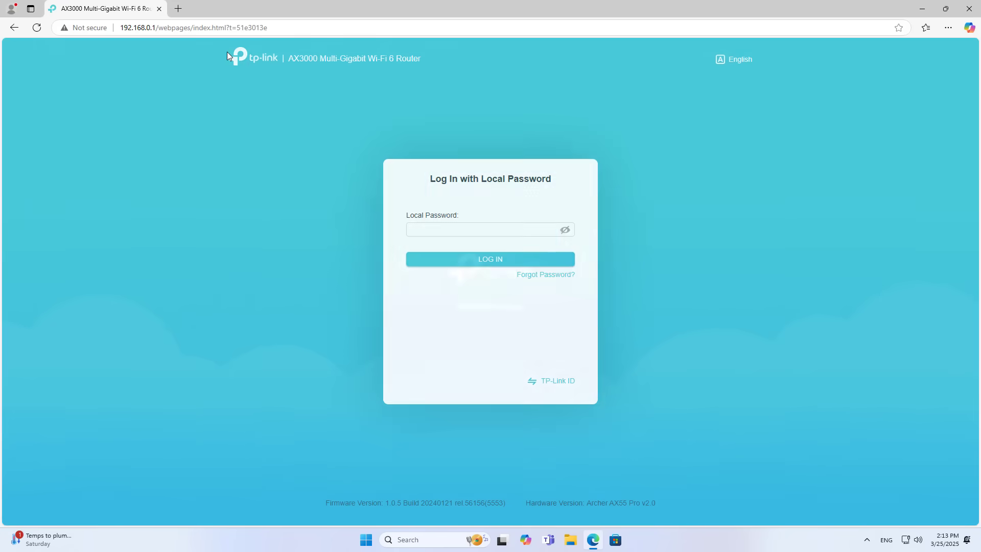
{"action": "left_click_drag", "start_coordinate": [455, 177], "coordinate": [569, 184]}
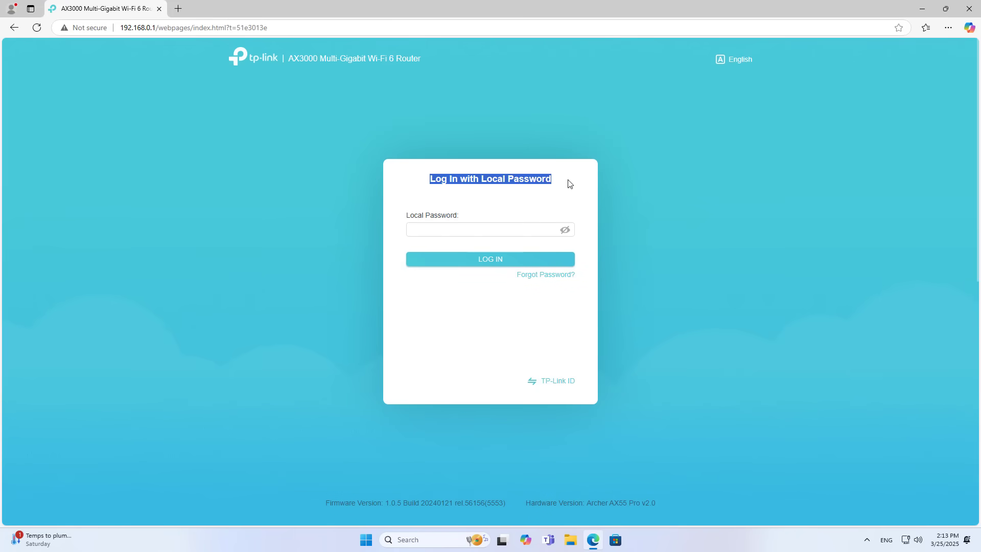
- Load tplinkwifi.net in a new tab, close the duplicate 192.168.0.1 tab, and focus Local Password
{"action": "left_click", "coordinate": [179, 8]}
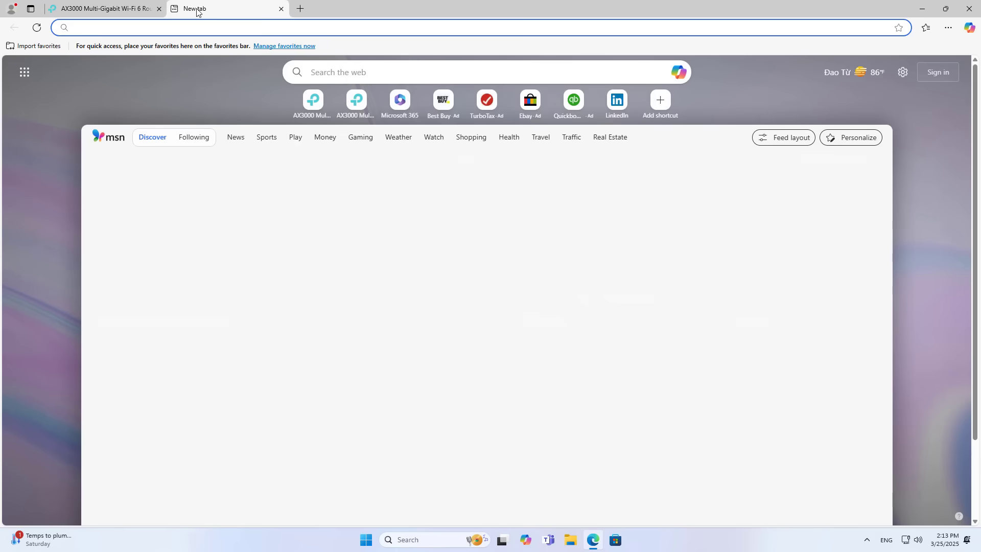
{"action": "type", "text": "tp"}
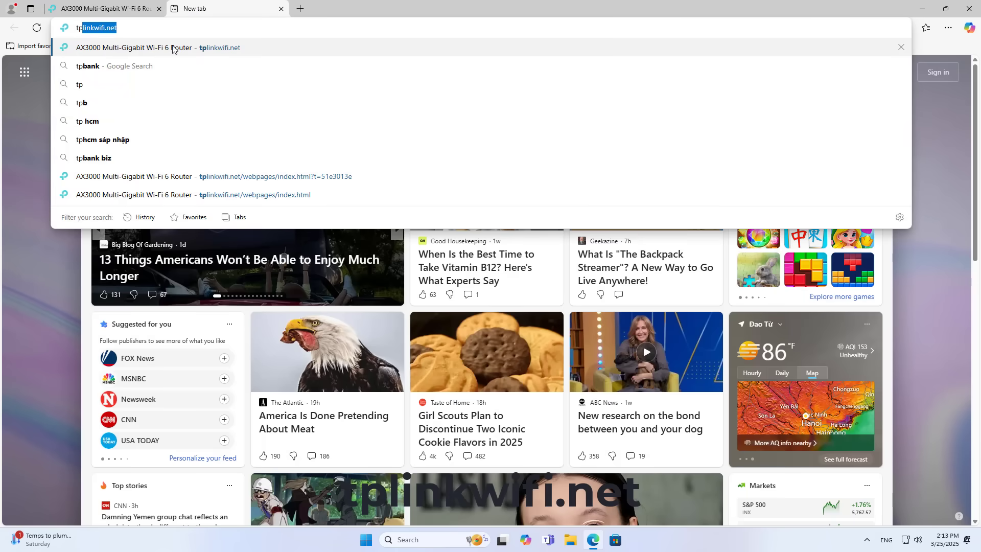
{"action": "left_click", "coordinate": [173, 47]}
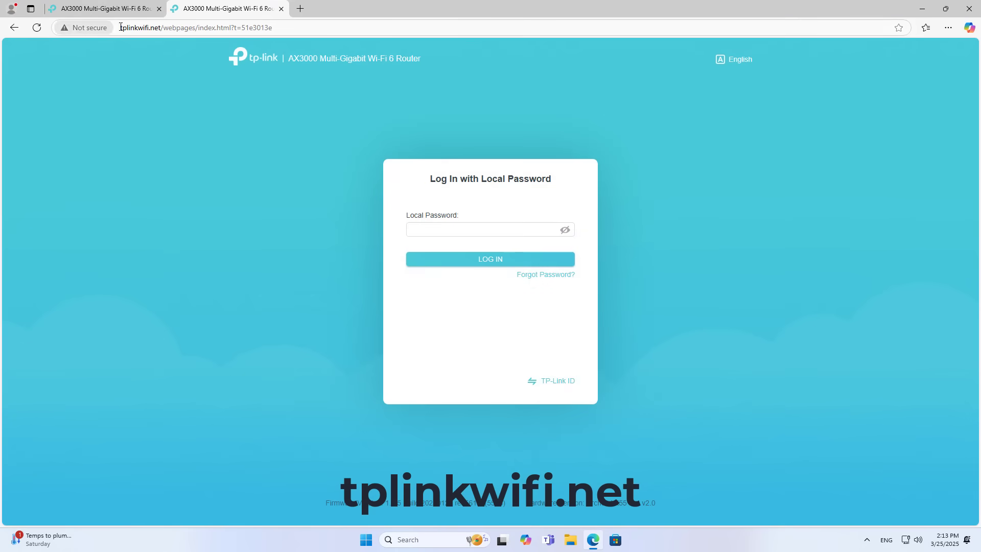
{"action": "left_click_drag", "start_coordinate": [120, 27], "coordinate": [156, 27]}
{"action": "left_click", "coordinate": [131, 10]}
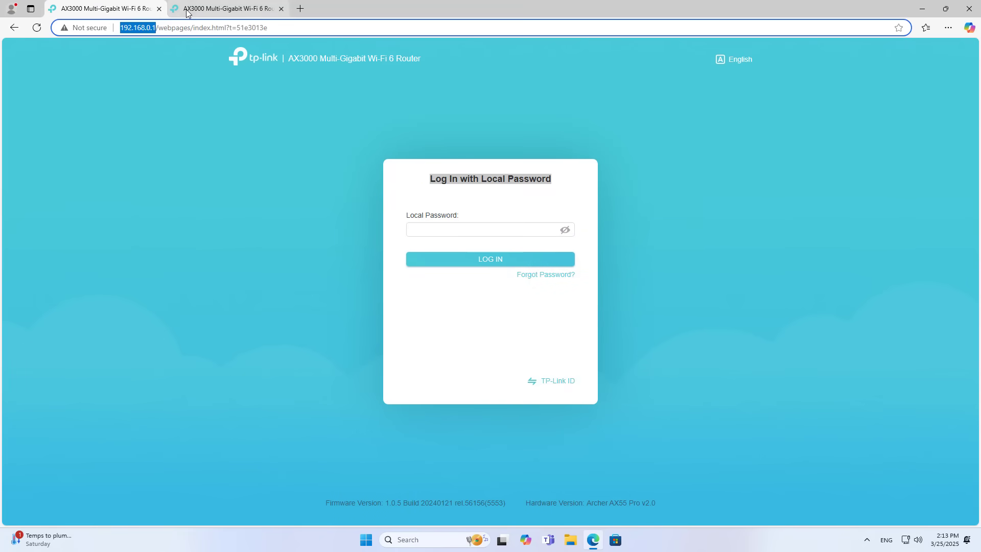
{"action": "left_click", "coordinate": [188, 11]}
{"action": "left_click", "coordinate": [132, 10]}
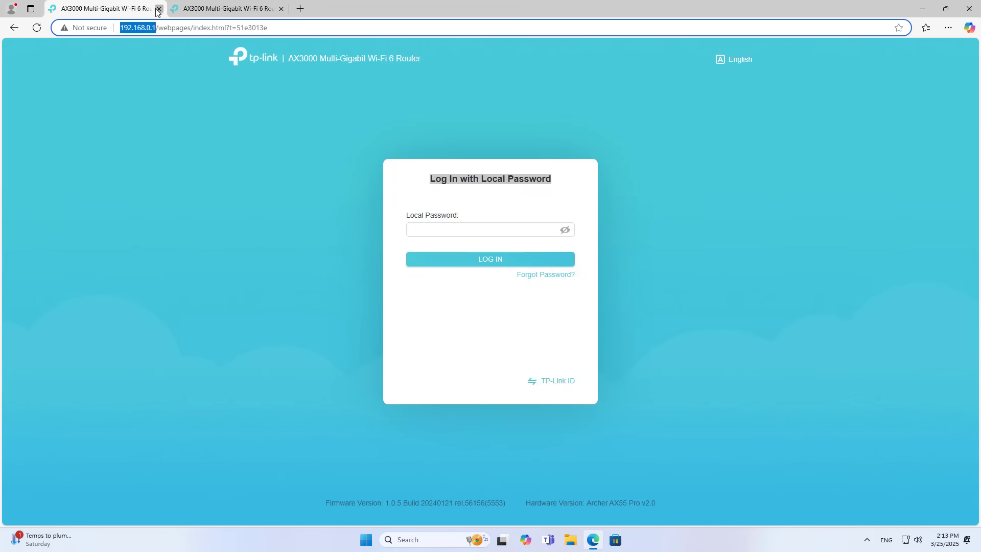
{"action": "left_click", "coordinate": [158, 9]}
{"action": "left_click", "coordinate": [428, 228]}
- Log in with the router's local password and dismiss the TP-Link ID prompt
{"action": "type", "text": "•"}
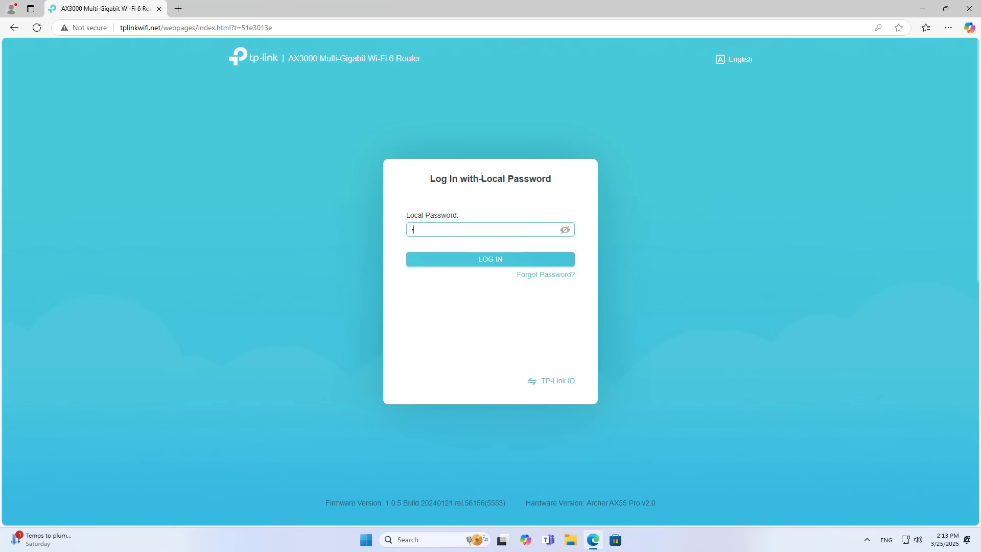
{"action": "type", "text": "••"}
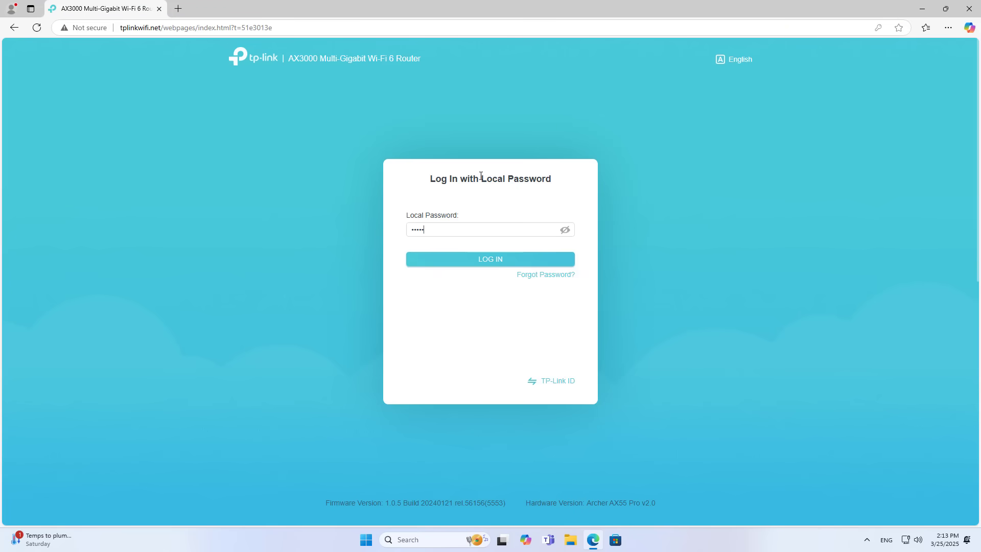
{"action": "left_click", "coordinate": [486, 260]}
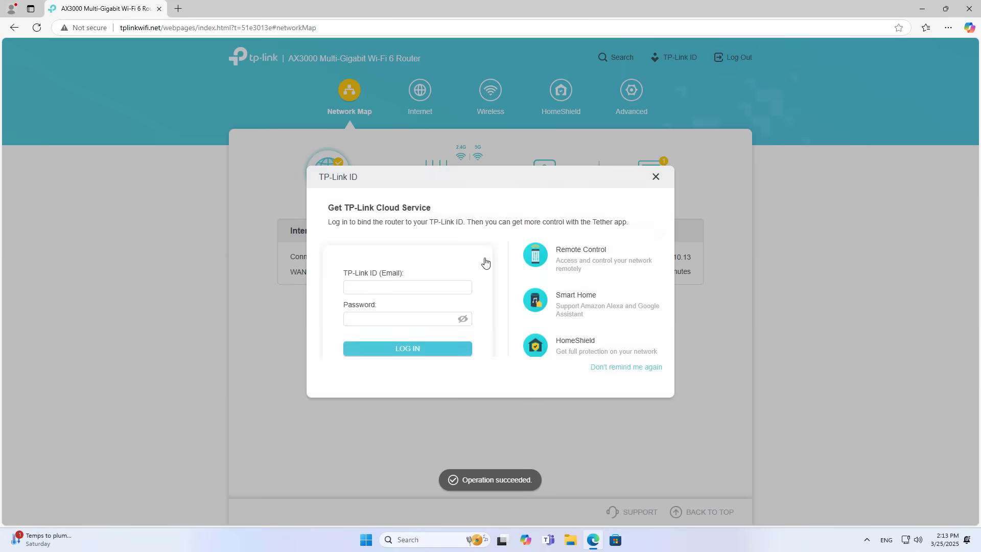
{"action": "left_click", "coordinate": [656, 178]}
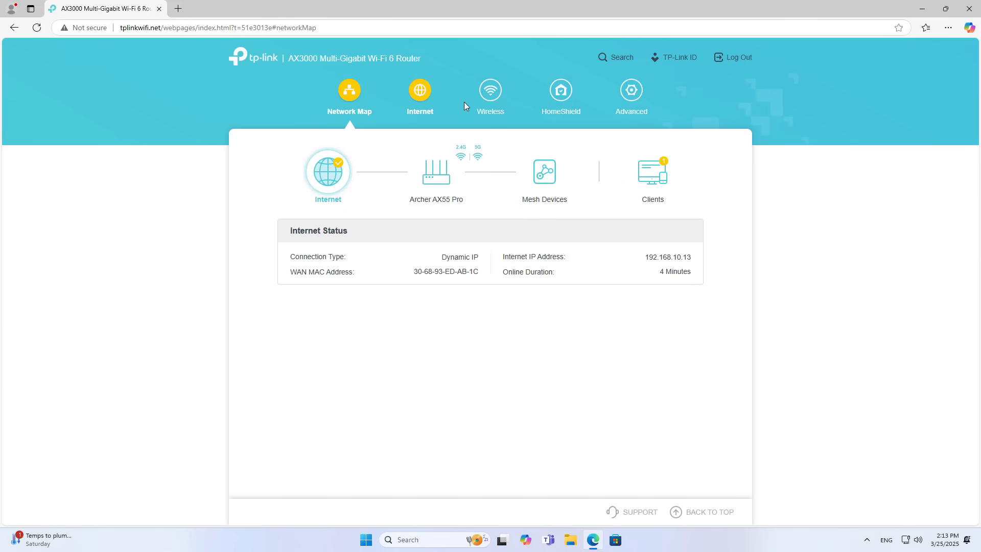
- Open Advanced > USB > USB Storage Device and review the shared 931.6GB drive's details
{"action": "left_click", "coordinate": [625, 94]}
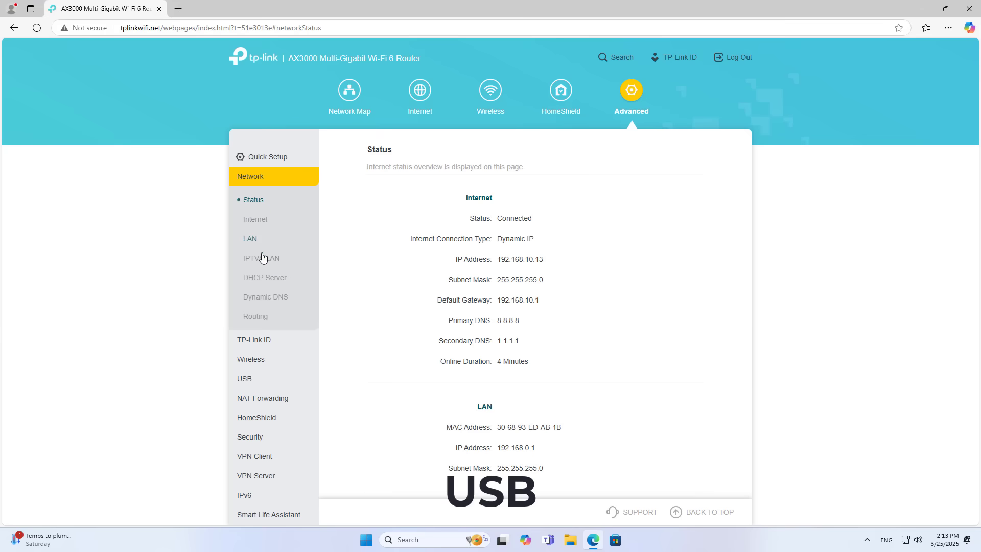
{"action": "left_click", "coordinate": [240, 380]}
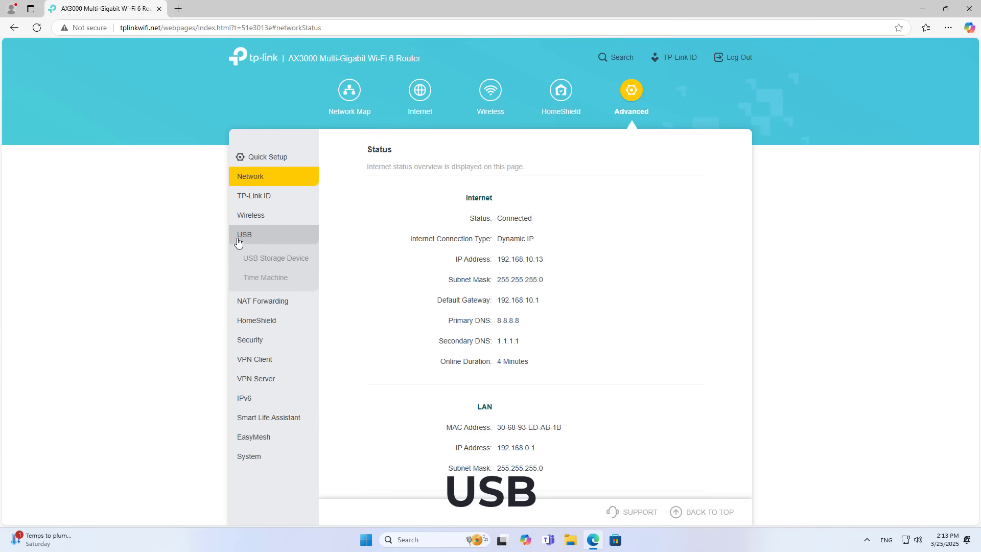
{"action": "left_click", "coordinate": [275, 260]}
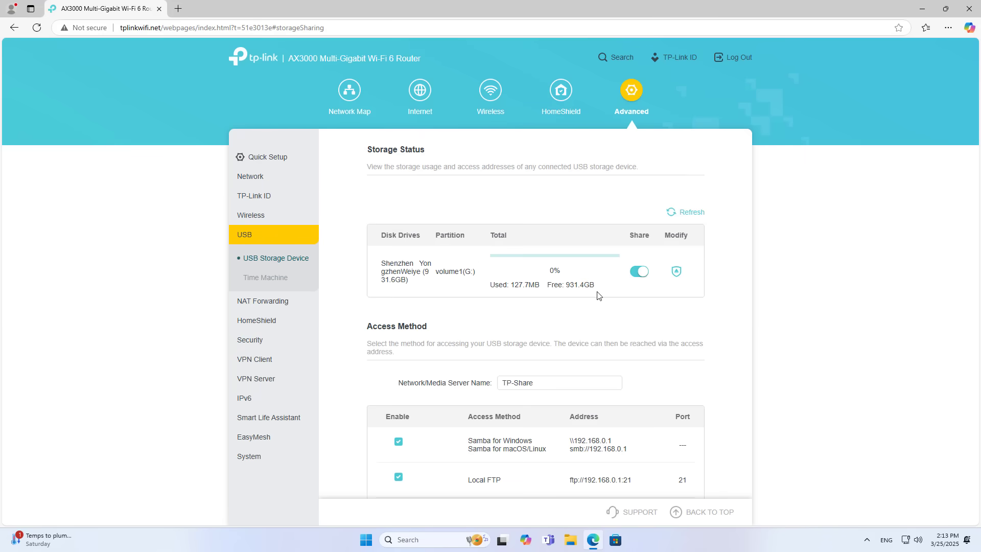
{"action": "left_click_drag", "start_coordinate": [597, 296], "coordinate": [489, 287]}
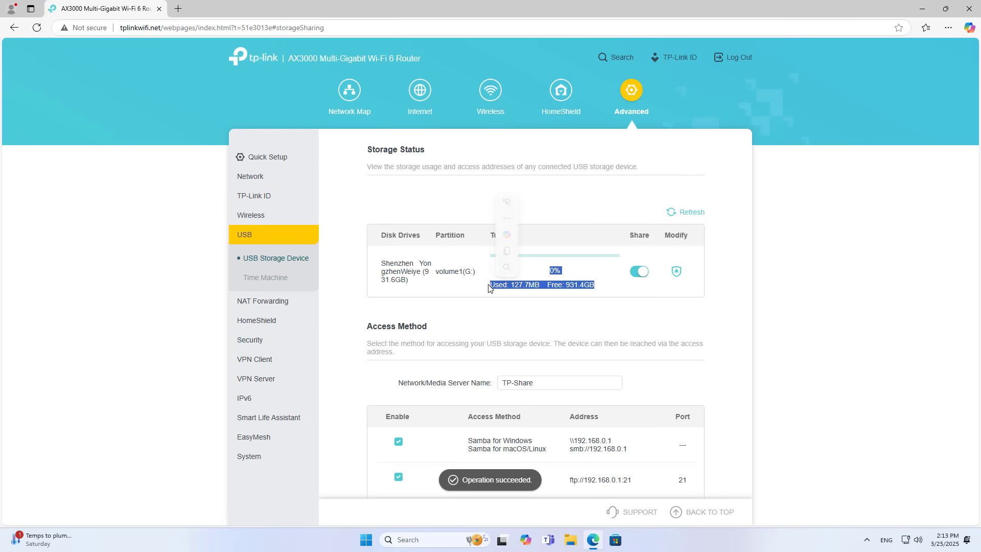
{"action": "left_click_drag", "start_coordinate": [383, 236], "coordinate": [426, 239]}
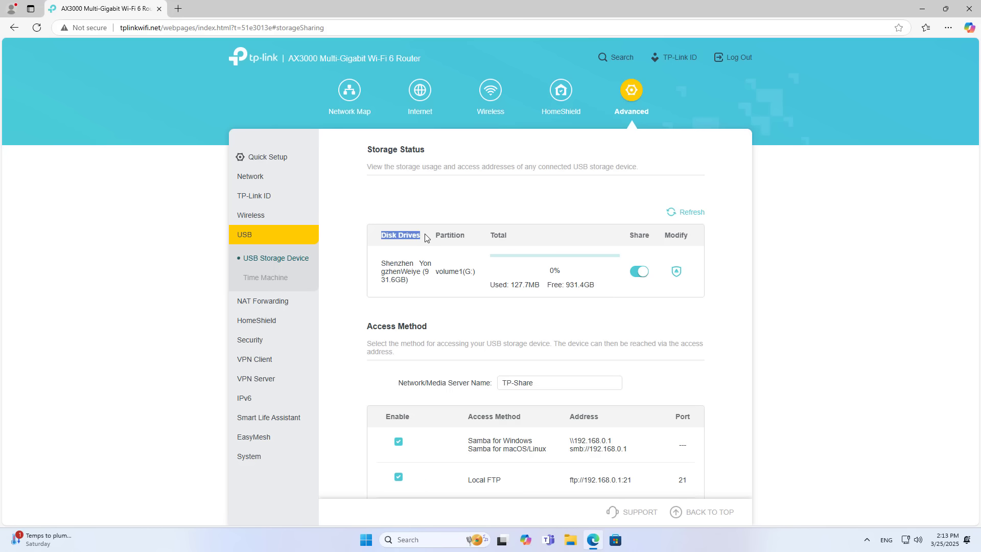
{"action": "left_click", "coordinate": [642, 318]}
{"action": "left_click_drag", "start_coordinate": [426, 273], "coordinate": [428, 283]}
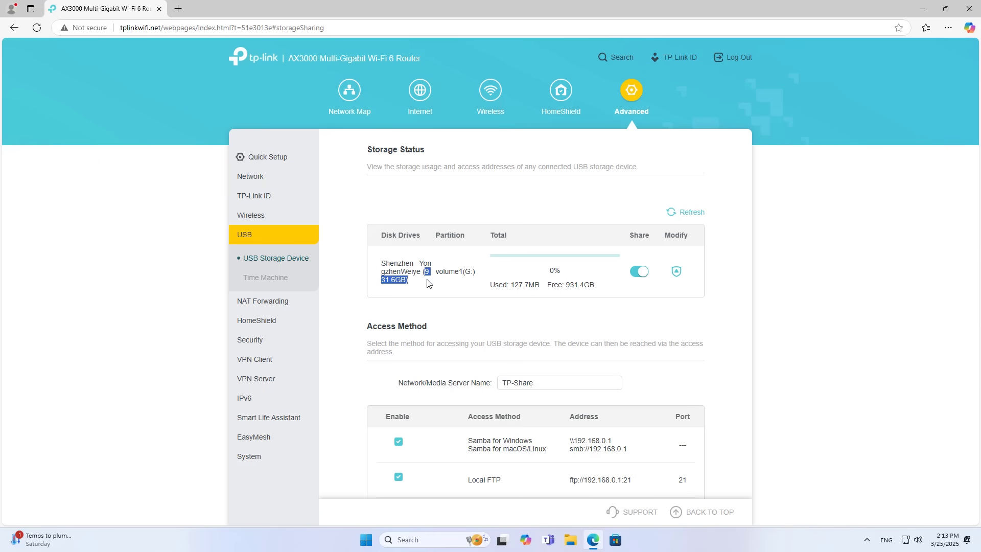
{"action": "left_click", "coordinate": [627, 329]}
{"action": "left_click_drag", "start_coordinate": [375, 325], "coordinate": [438, 328]}
{"action": "left_click", "coordinate": [608, 340]}
- Copy the Samba for Windows address \\192.168.0.1
{"action": "scroll", "coordinate": [588, 317], "scroll_direction": "down", "scroll_amount": 2}
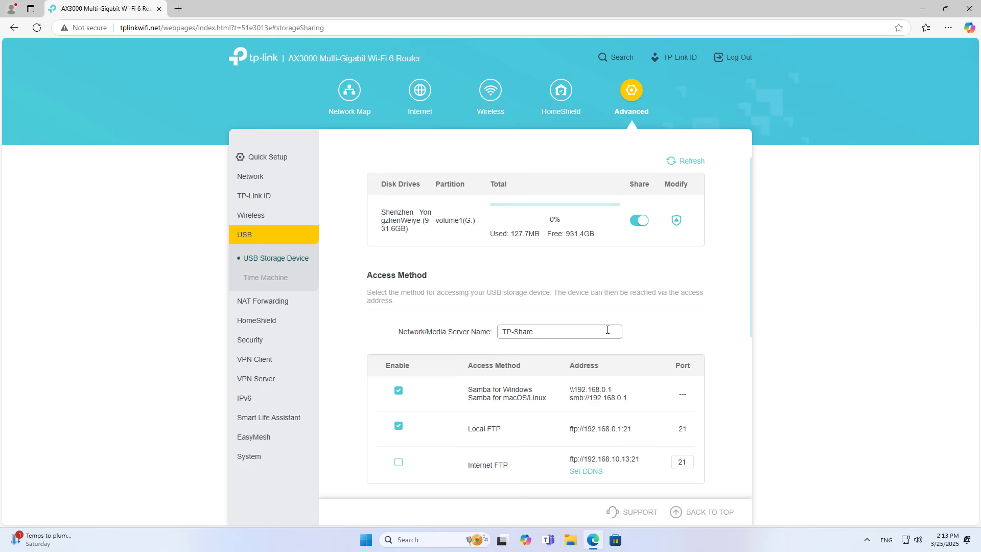
{"action": "left_click", "coordinate": [545, 281]}
{"action": "left_click_drag", "start_coordinate": [546, 282], "coordinate": [495, 284]}
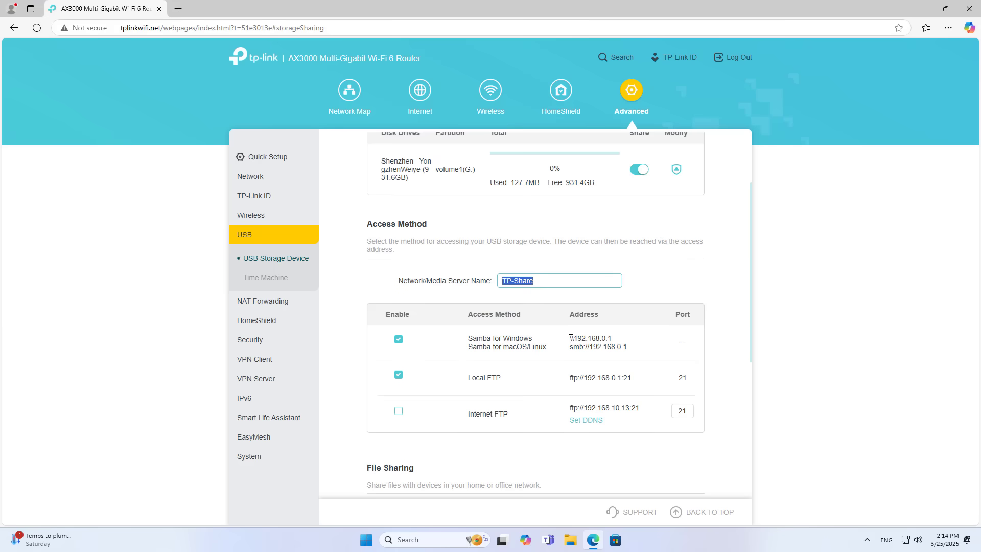
{"action": "left_click_drag", "start_coordinate": [571, 339], "coordinate": [616, 342]}
{"action": "right_click", "coordinate": [616, 341]}
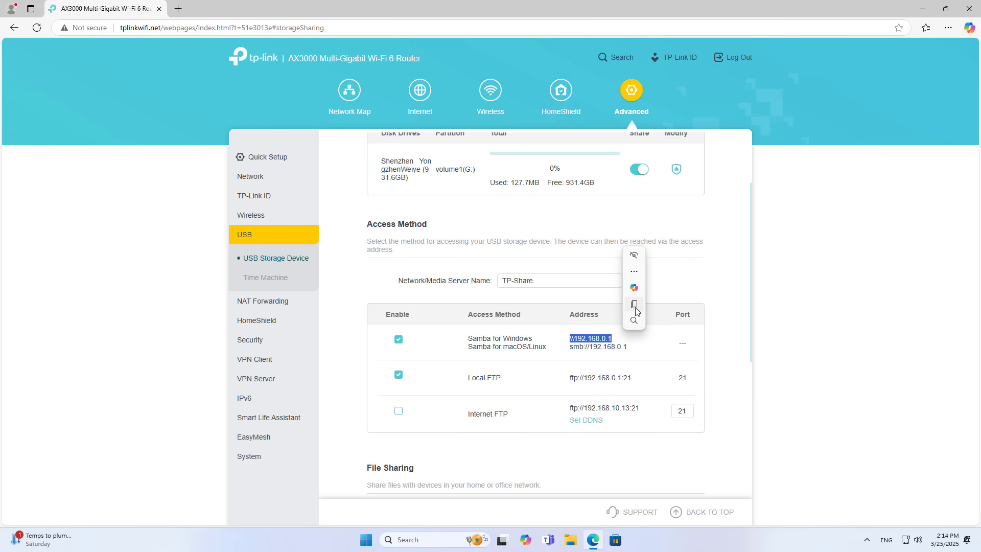
{"action": "left_click", "coordinate": [634, 304]}
- Minimize the browser and bring up the Windows Run dialog
{"action": "left_click", "coordinate": [924, 9]}
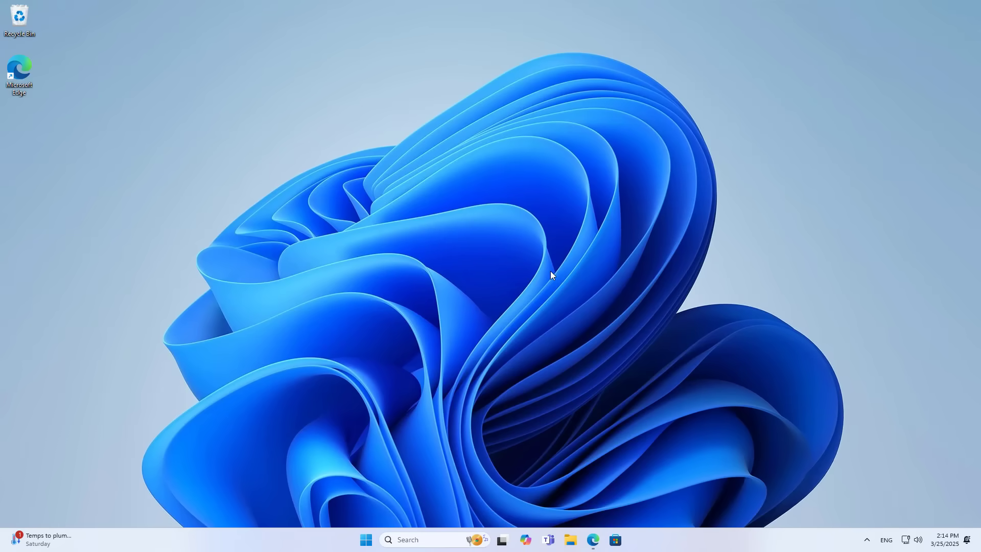
{"action": "left_click", "coordinate": [421, 540]}
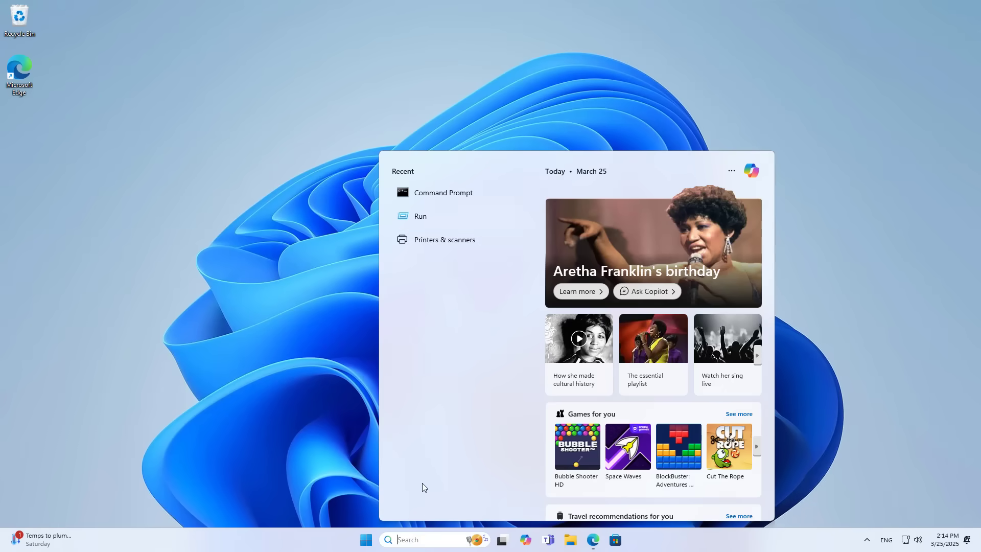
{"action": "left_click", "coordinate": [452, 218]}
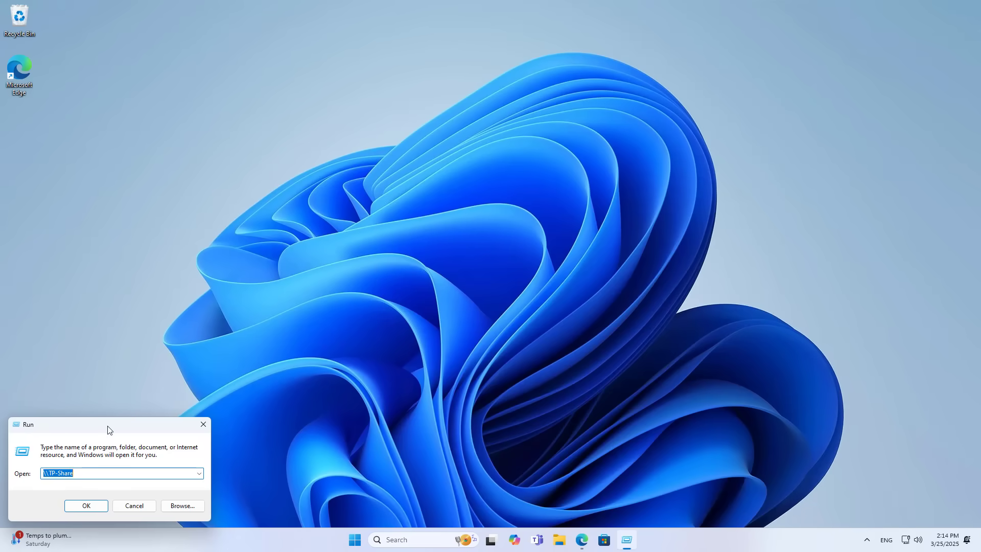
{"action": "left_click_drag", "start_coordinate": [107, 429], "coordinate": [497, 176]}
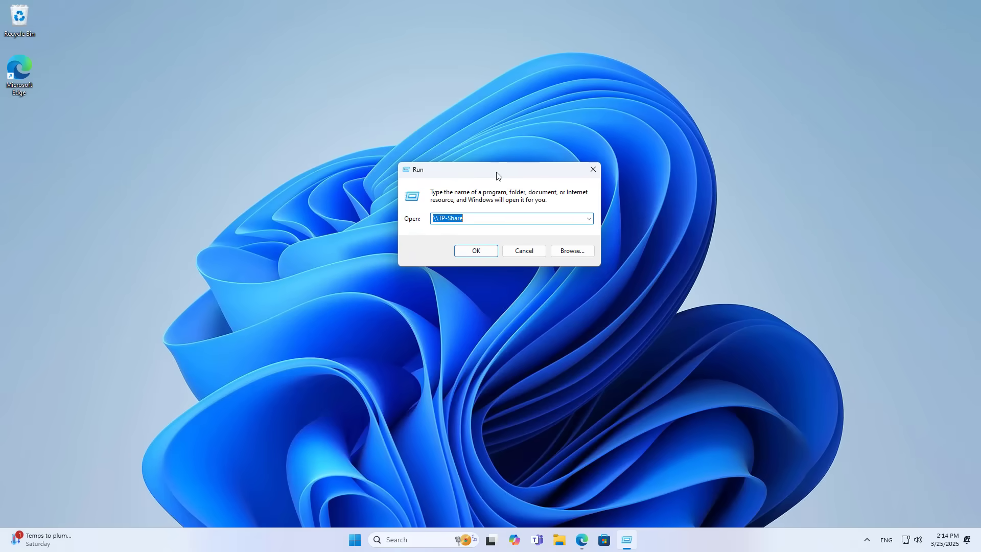
- Replace \\TP-Share with the pasted \\192.168.0.1 and open that share
{"action": "left_click", "coordinate": [476, 220]}
{"action": "left_click_drag", "start_coordinate": [469, 221], "coordinate": [415, 215]}
{"action": "key", "text": "BackSpace"}
{"action": "right_click", "coordinate": [453, 220]}
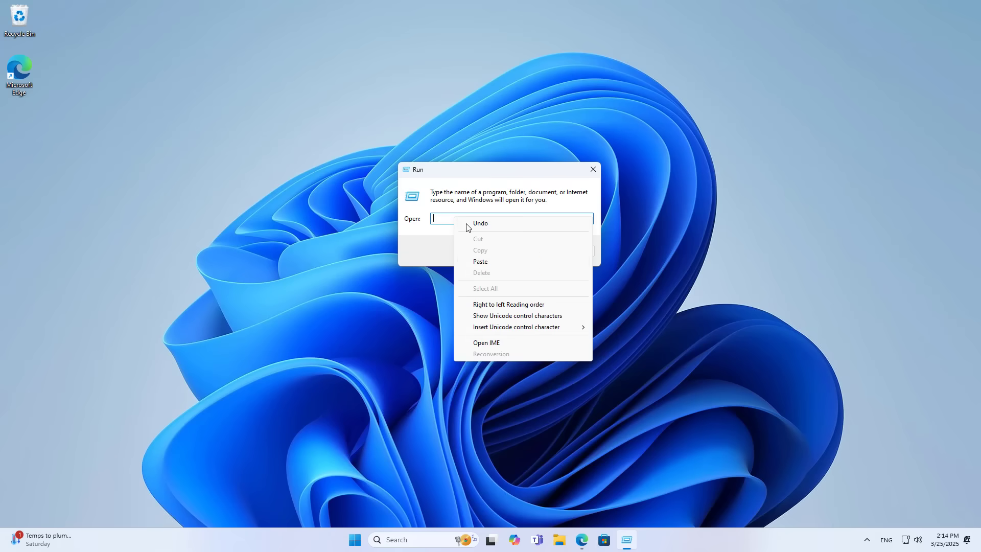
{"action": "left_click", "coordinate": [474, 262]}
{"action": "left_click_drag", "start_coordinate": [474, 220], "coordinate": [419, 219]}
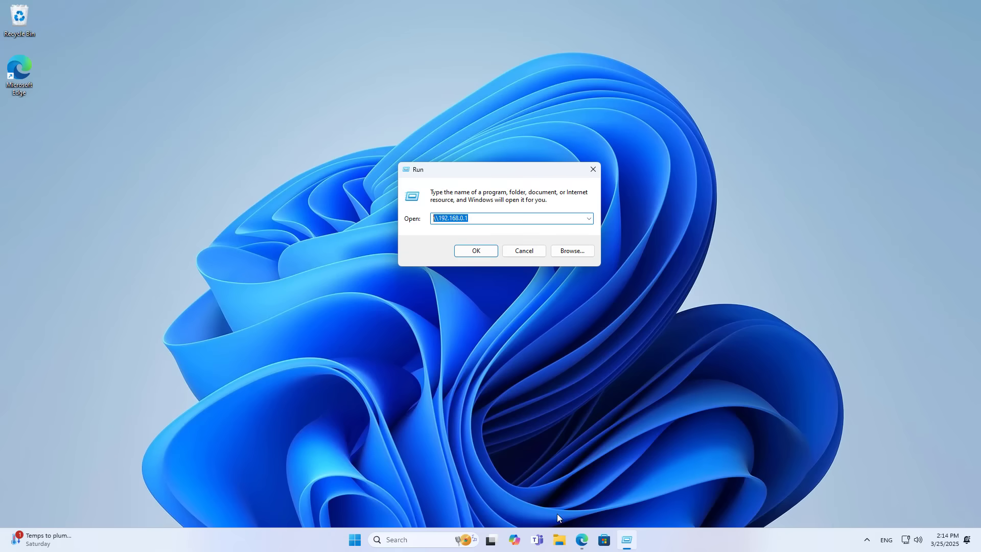
{"action": "left_click", "coordinate": [582, 540]}
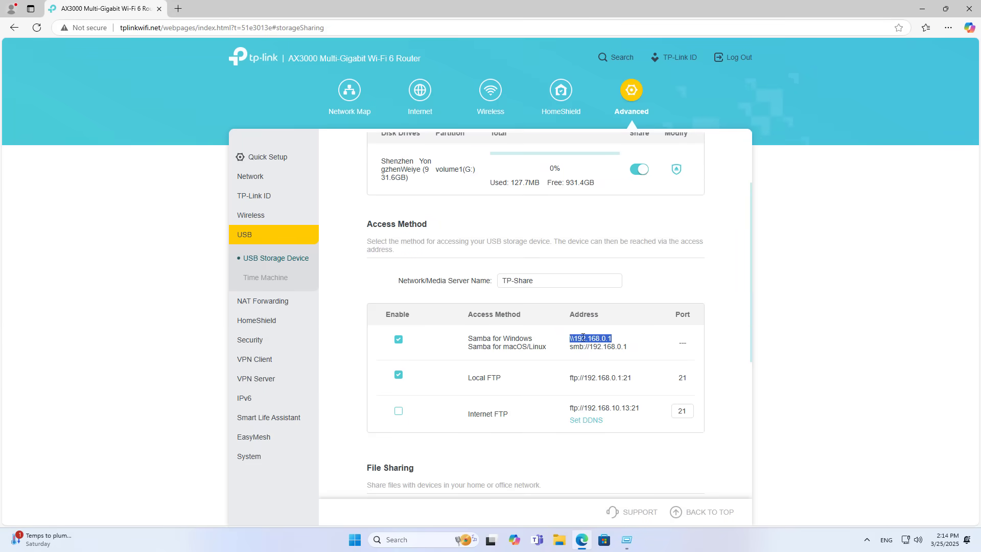
{"action": "left_click", "coordinate": [923, 9]}
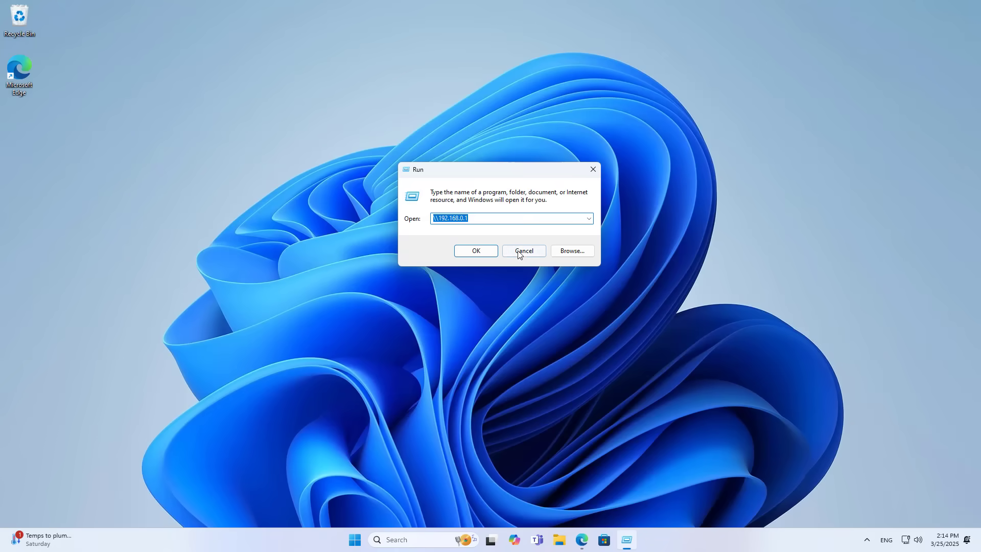
{"action": "left_click", "coordinate": [495, 251]}
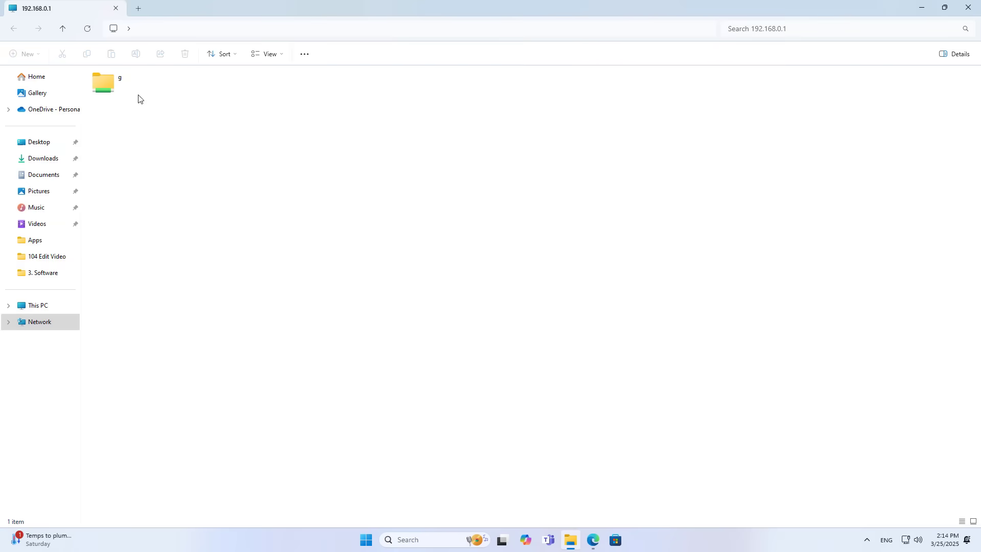
- Create a text file named 'tp link share ok' in the share's g folder, then close File Explorer
{"action": "left_click", "coordinate": [125, 93]}
{"action": "double_click", "coordinate": [126, 94]}
{"action": "right_click", "coordinate": [189, 151]}
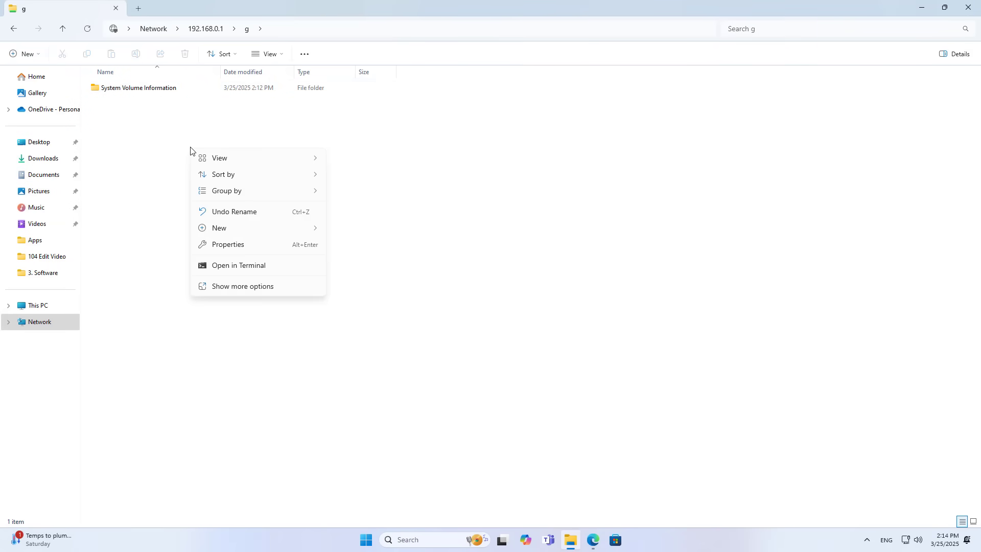
{"action": "mouse_move", "coordinate": [253, 233]}
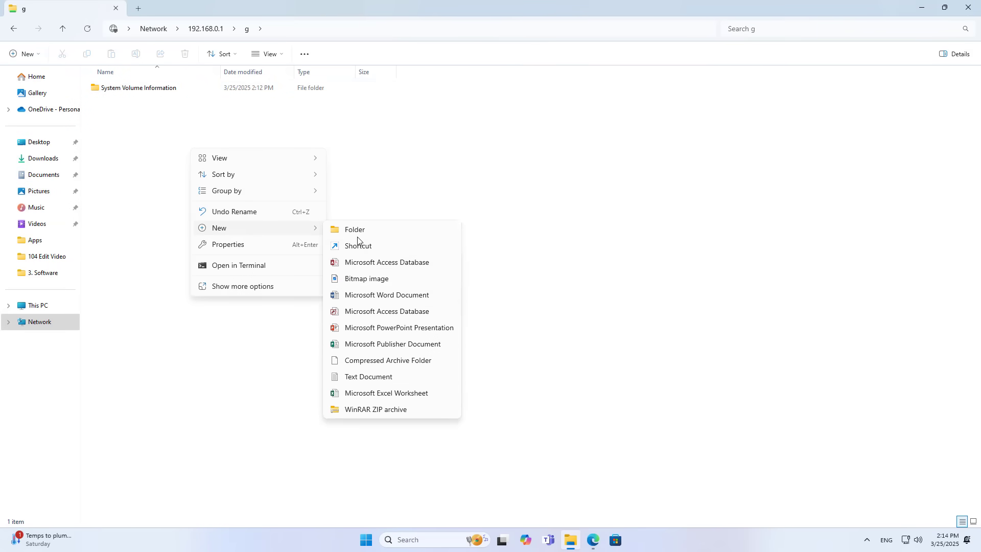
{"action": "left_click", "coordinate": [364, 377]}
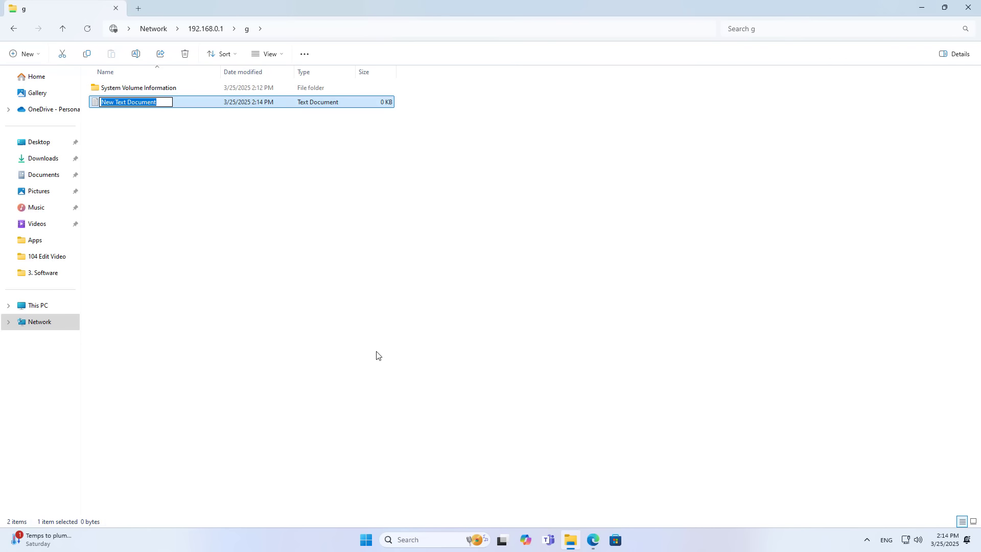
{"action": "type", "text": "tp link share ok"}
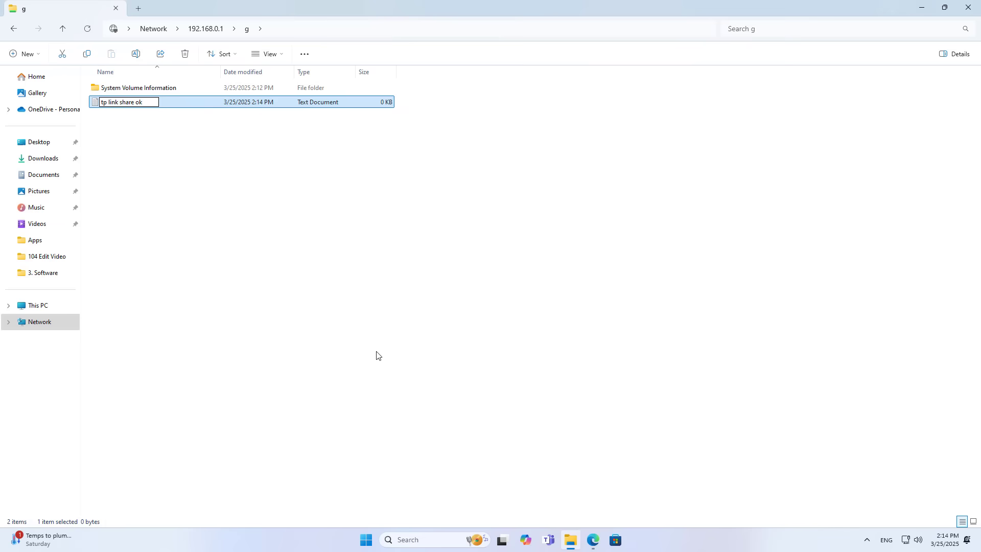
{"action": "key", "text": "Return"}
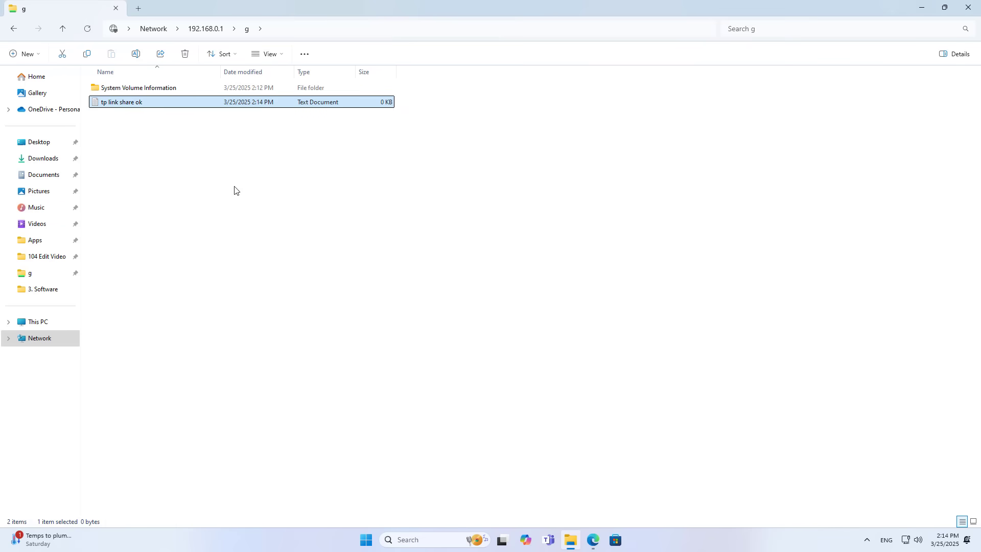
{"action": "left_click", "coordinate": [969, 7]}
- Copy the TP-Share server name from the router's USB sharing page and minimize the browser
{"action": "left_click", "coordinate": [593, 540]}
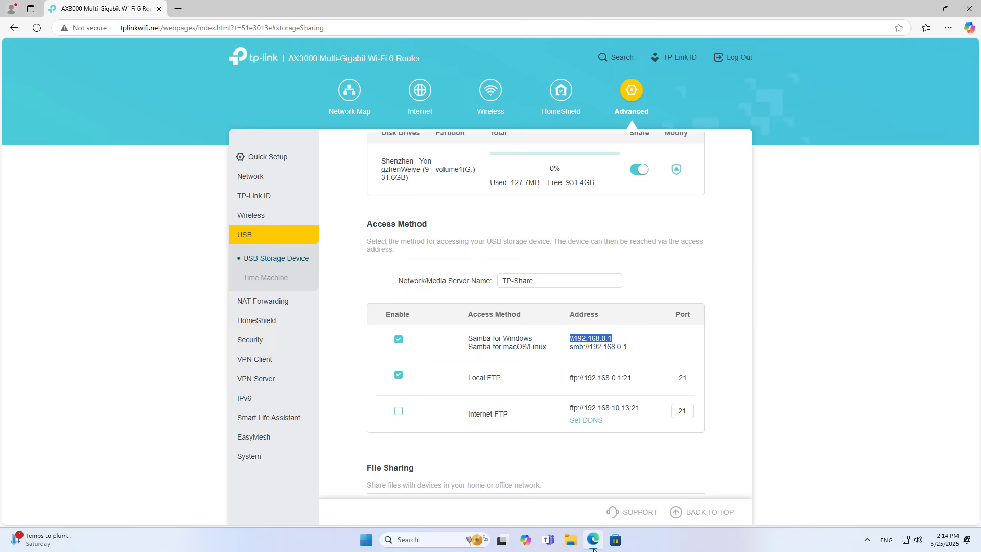
{"action": "left_click_drag", "start_coordinate": [534, 280], "coordinate": [499, 285]}
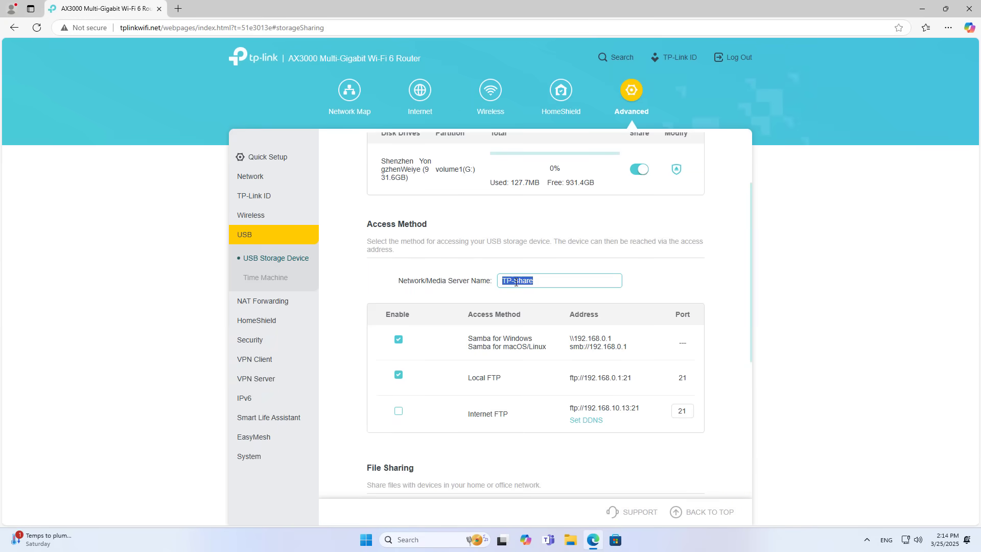
{"action": "right_click", "coordinate": [516, 282]}
{"action": "left_click", "coordinate": [548, 344]}
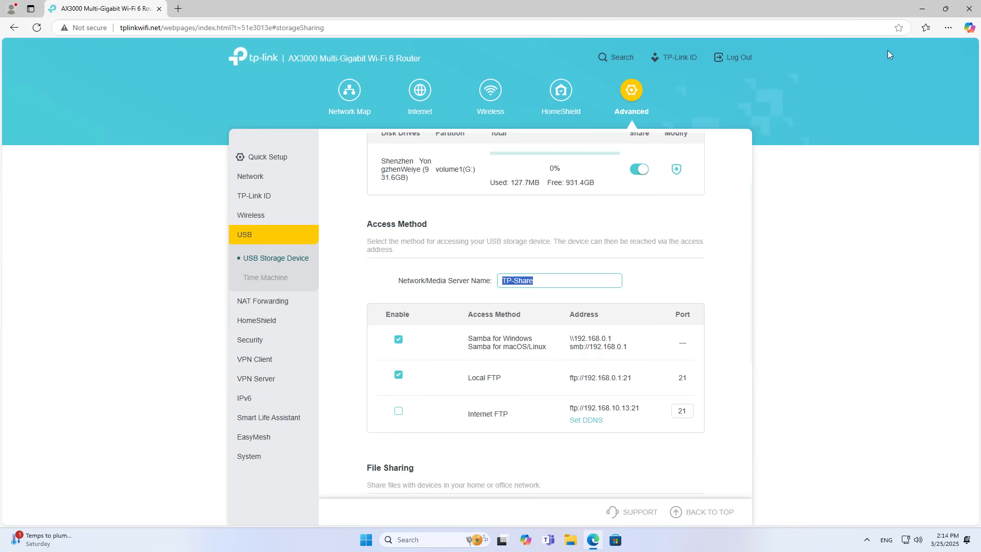
{"action": "left_click", "coordinate": [922, 8]}
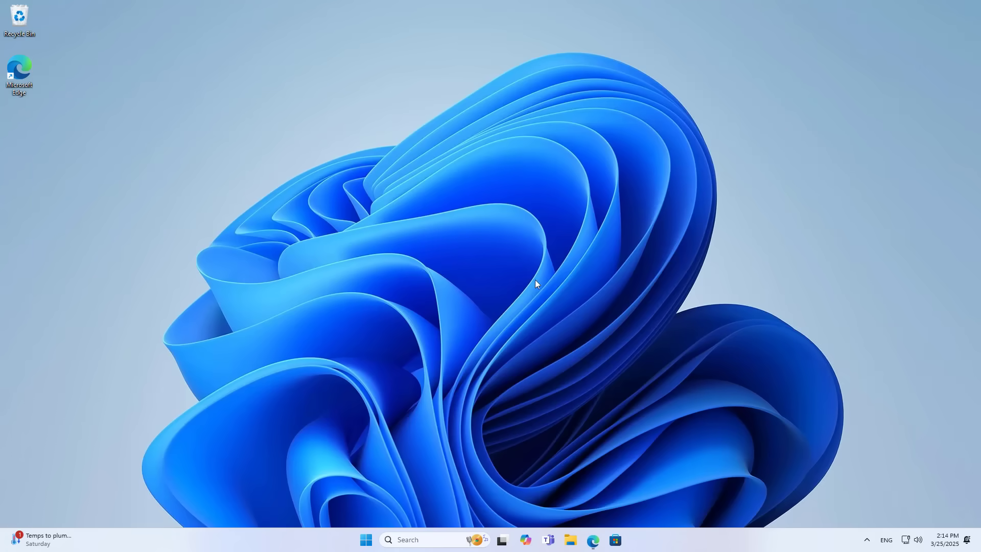
- Open \\TP-Share from the Run dialog's history and enter its folder G
{"action": "left_click", "coordinate": [432, 539]}
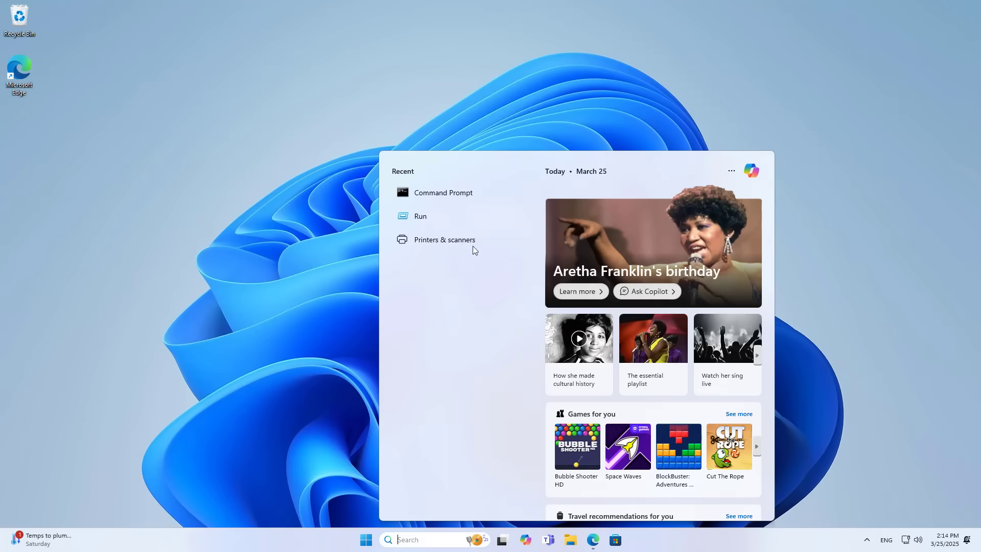
{"action": "left_click", "coordinate": [448, 223]}
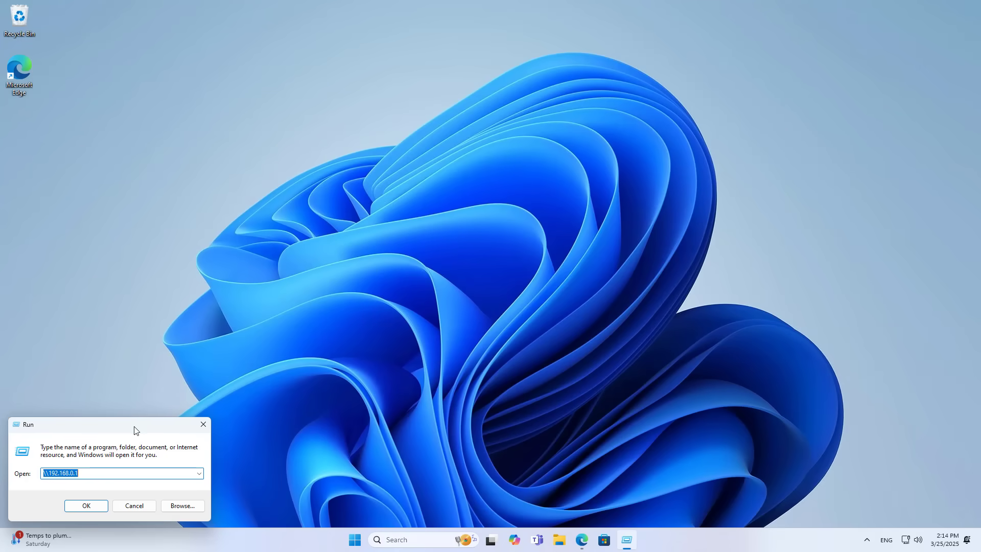
{"action": "left_click_drag", "start_coordinate": [135, 426], "coordinate": [565, 168]}
{"action": "left_click_drag", "start_coordinate": [507, 211], "coordinate": [489, 211]}
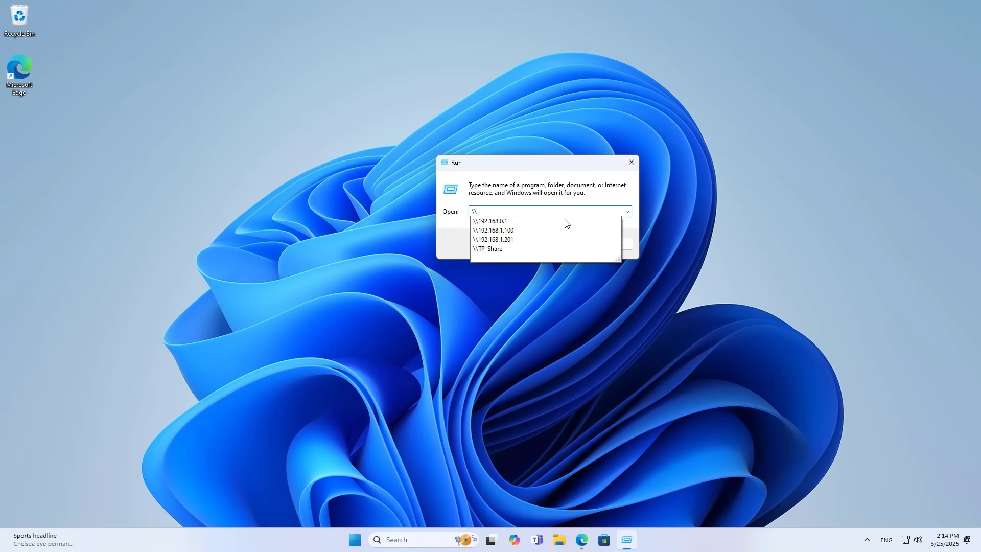
{"action": "left_click", "coordinate": [506, 249]}
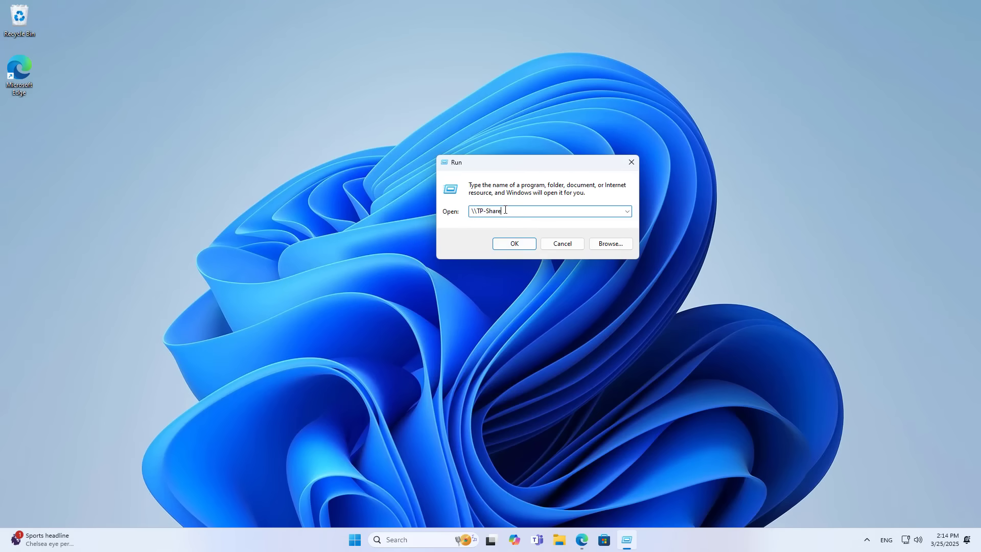
{"action": "left_click", "coordinate": [512, 245]}
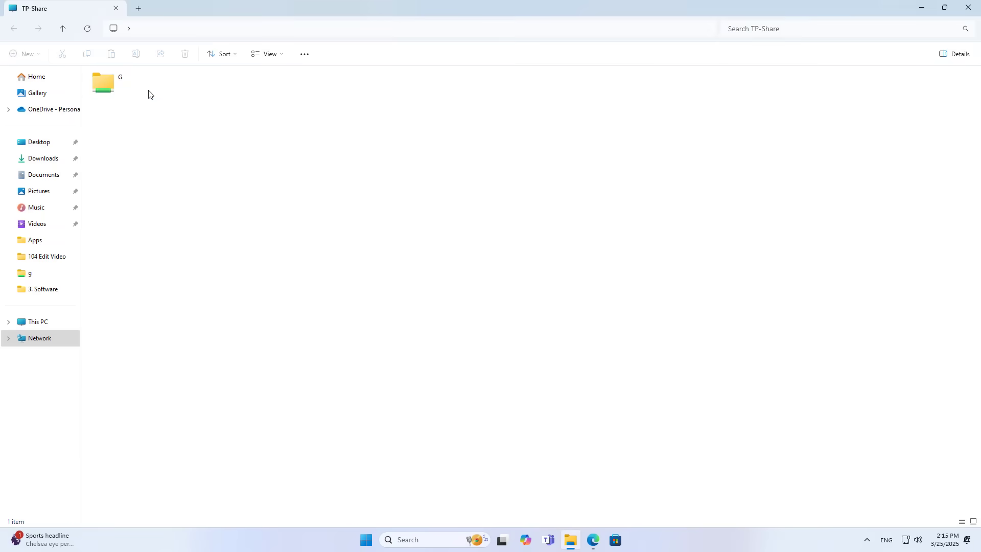
{"action": "double_click", "coordinate": [131, 92]}
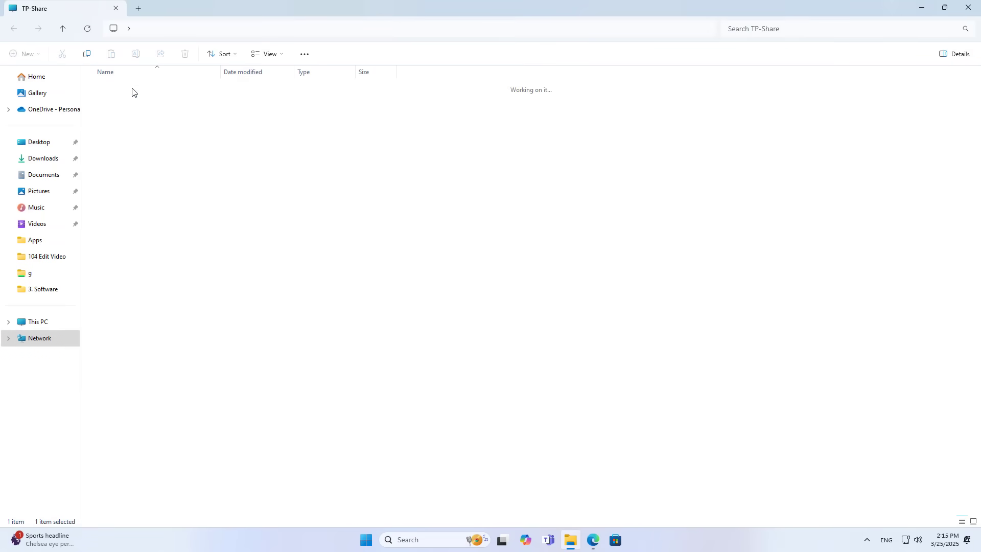
- Write 'smb ok' into the tp link share ok file, save it, and close Notepad and File Explorer
{"action": "left_click", "coordinate": [141, 105]}
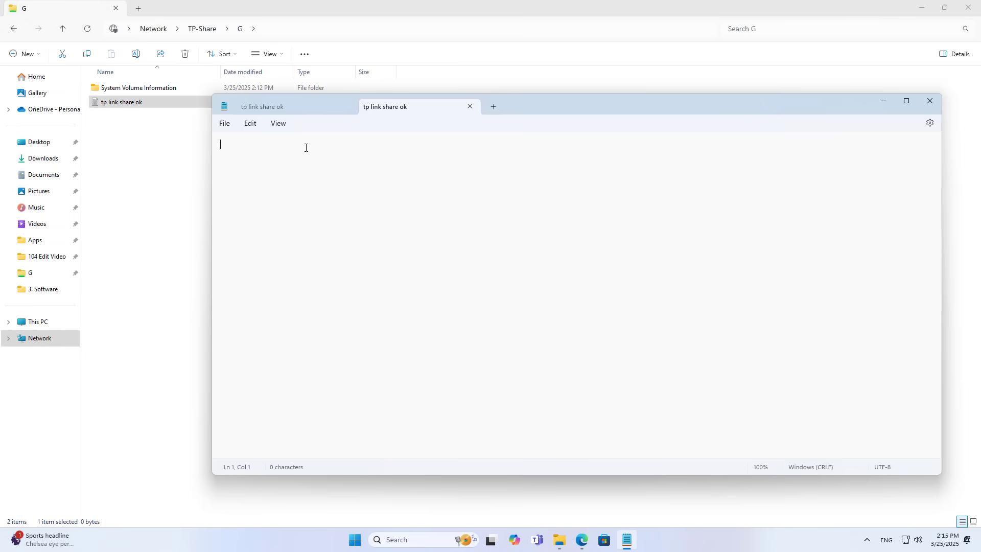
{"action": "type", "text": "smb ok"}
{"action": "left_click", "coordinate": [225, 123]}
{"action": "left_click", "coordinate": [286, 190]}
{"action": "left_click", "coordinate": [470, 107]}
{"action": "left_click", "coordinate": [346, 107]}
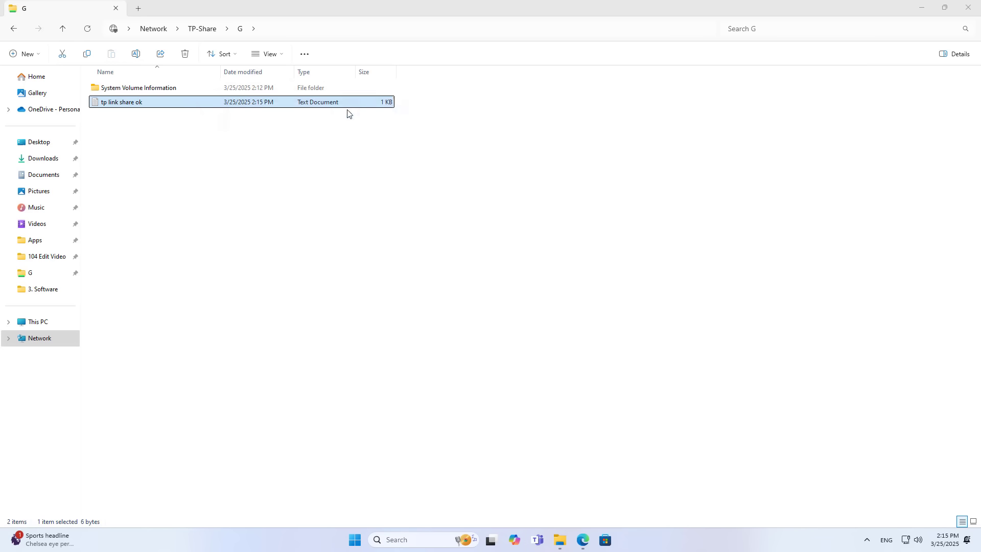
{"action": "left_click", "coordinate": [968, 7]}
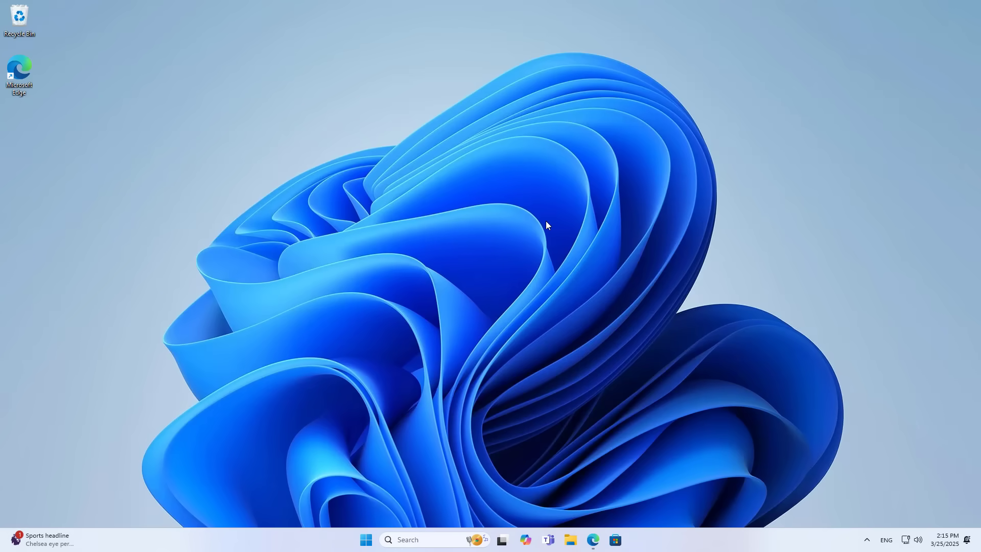
- Copy the Local FTP address from the router's USB sharing page
{"action": "left_click", "coordinate": [601, 550]}
{"action": "left_click_drag", "start_coordinate": [470, 379], "coordinate": [512, 382]}
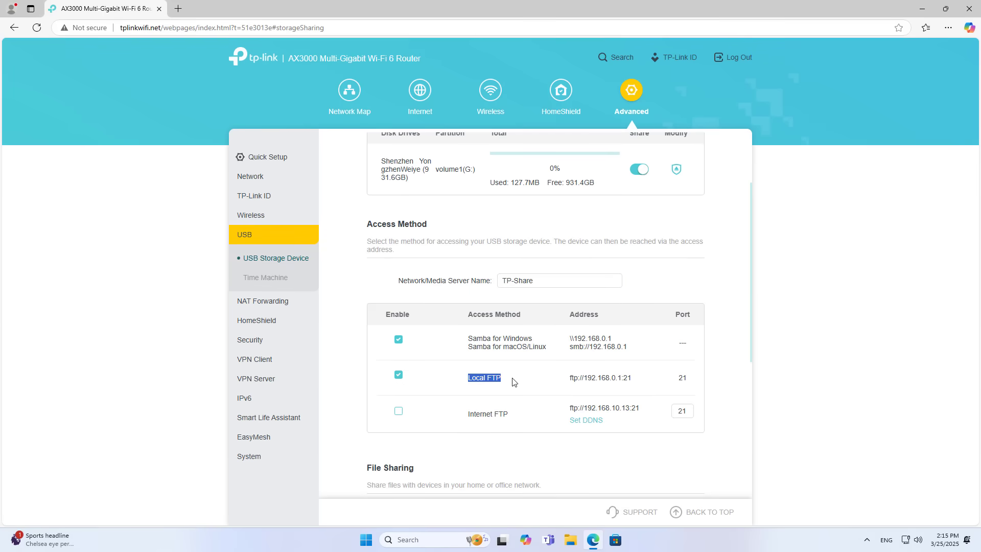
{"action": "right_click", "coordinate": [513, 382]}
{"action": "left_click", "coordinate": [531, 342]}
{"action": "left_click", "coordinate": [572, 379]}
{"action": "mouse_move", "coordinate": [573, 378]}
{"action": "left_mouse_down"}
{"action": "mouse_move", "coordinate": [634, 384]}
{"action": "mouse_move", "coordinate": [571, 377]}
{"action": "left_mouse_up"}
{"action": "right_click", "coordinate": [571, 377]}
{"action": "left_click", "coordinate": [588, 345]}
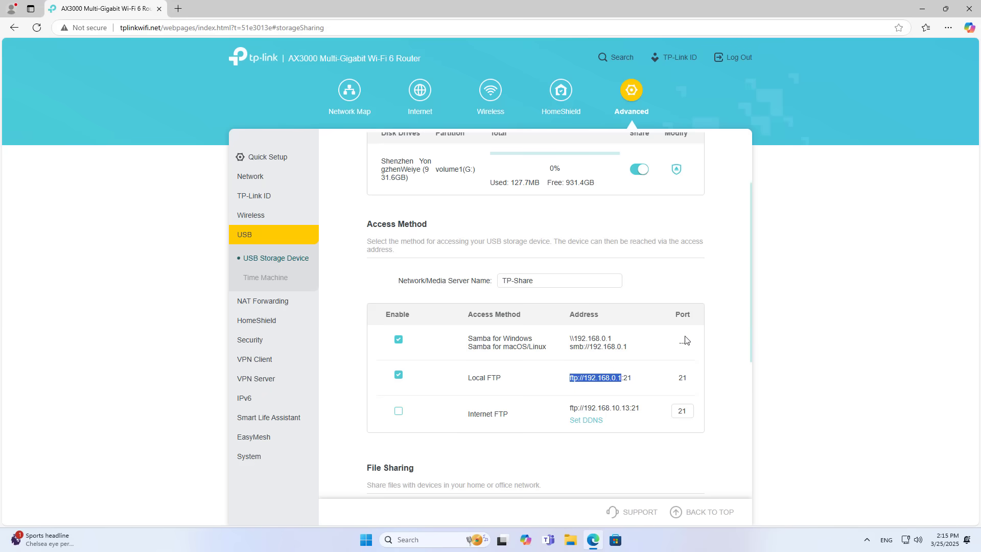
- Minimize Edge and show This PC in File Explorer, ready to edit its address bar
{"action": "left_click", "coordinate": [922, 9]}
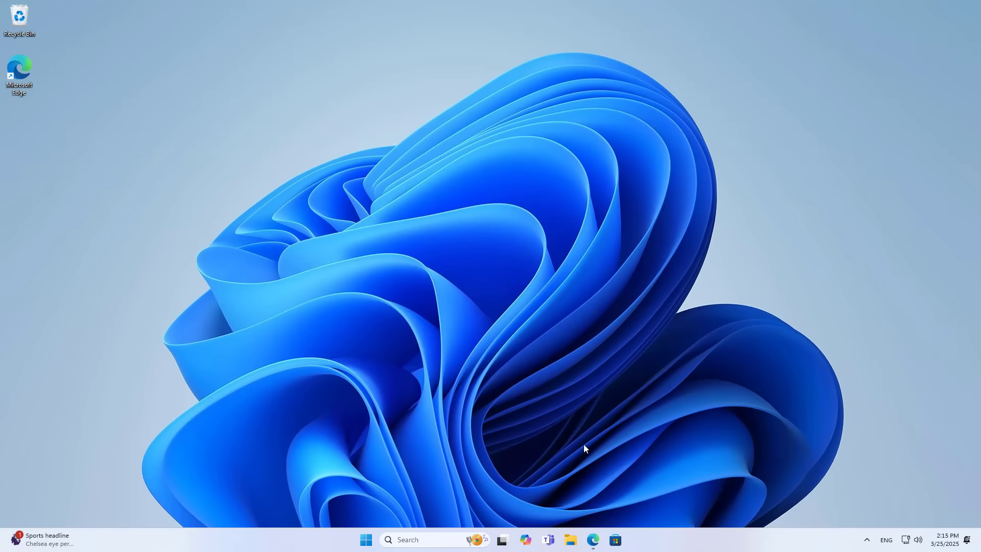
{"action": "left_click", "coordinate": [572, 537]}
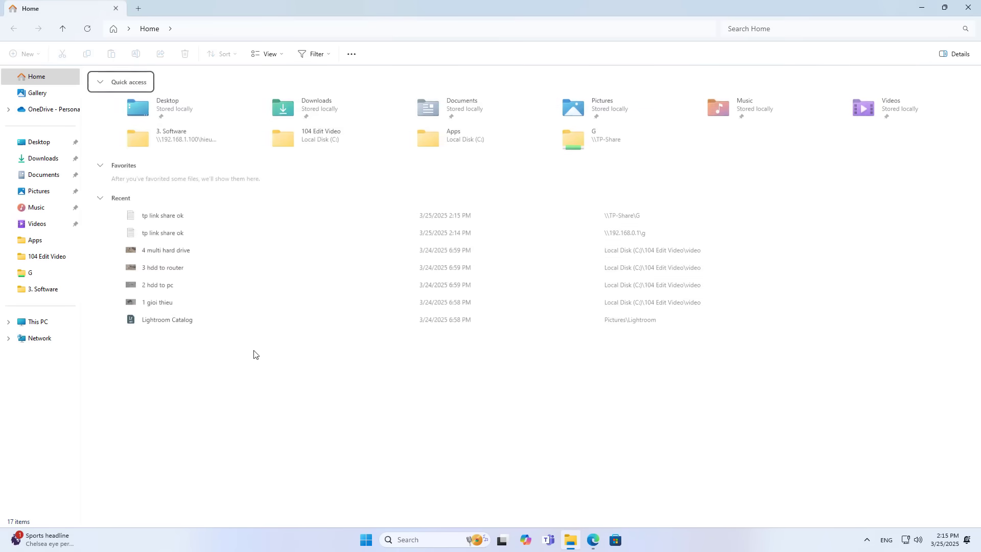
{"action": "left_click", "coordinate": [56, 329]}
{"action": "left_click", "coordinate": [223, 30]}
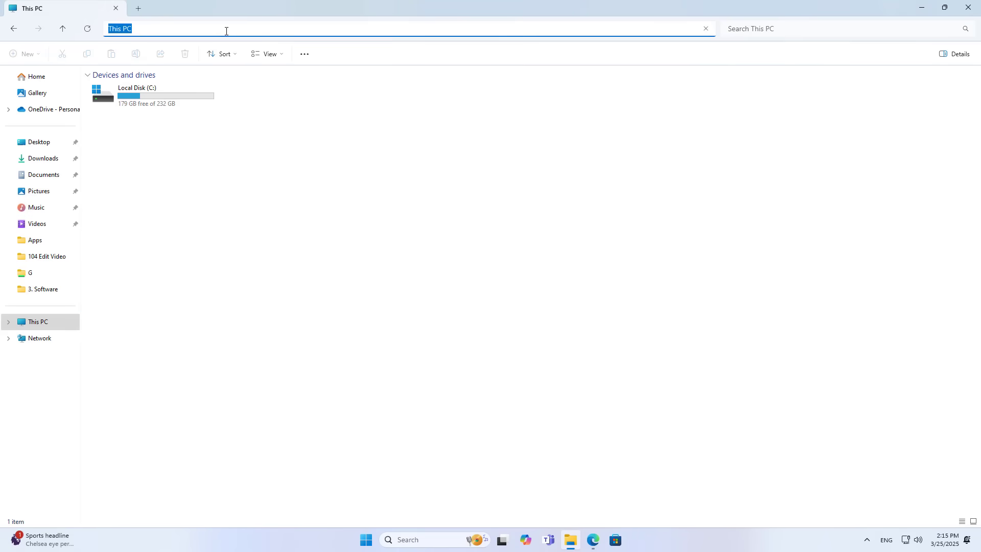
- Browse ftp://192.168.0.1/ into folder G, check tp link share ok.txt, then close File Explorer
{"action": "left_click", "coordinate": [181, 50]}
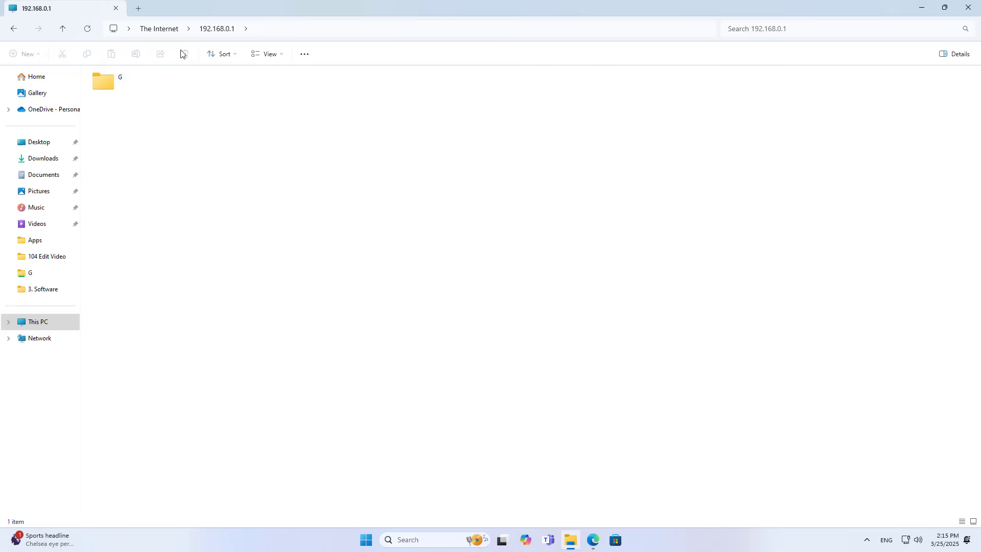
{"action": "double_click", "coordinate": [121, 100]}
{"action": "double_click", "coordinate": [253, 84]}
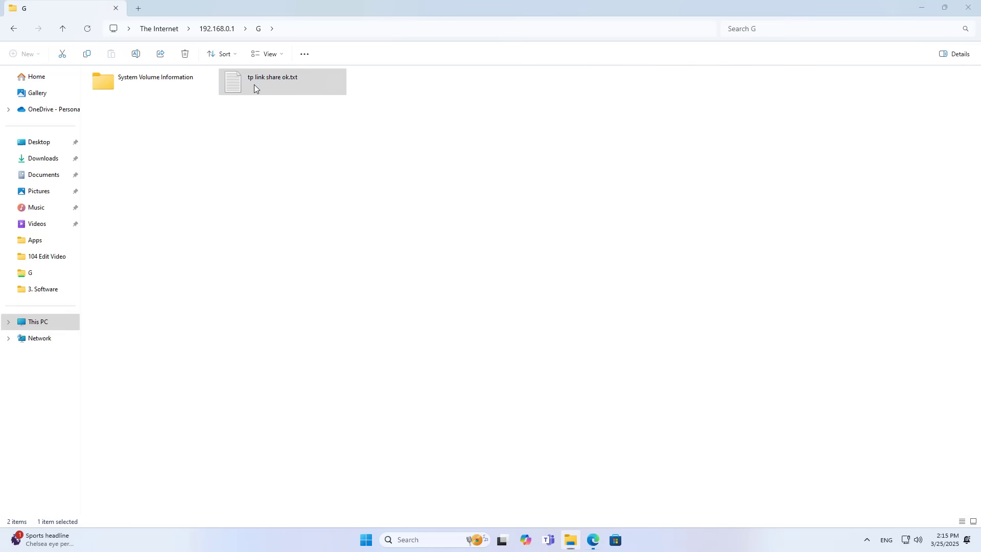
{"action": "left_click", "coordinate": [539, 24]}
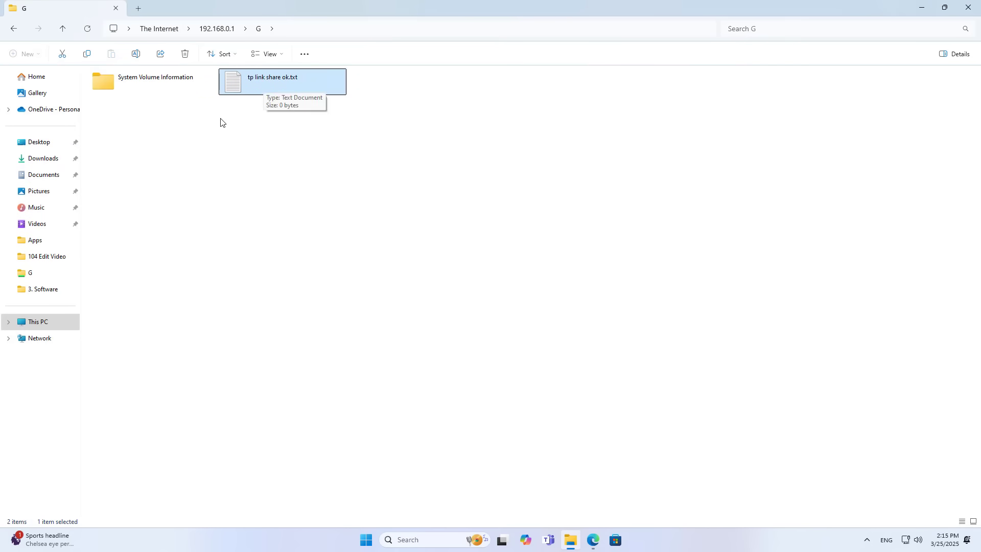
{"action": "left_click", "coordinate": [222, 118]}
{"action": "left_click", "coordinate": [257, 91]}
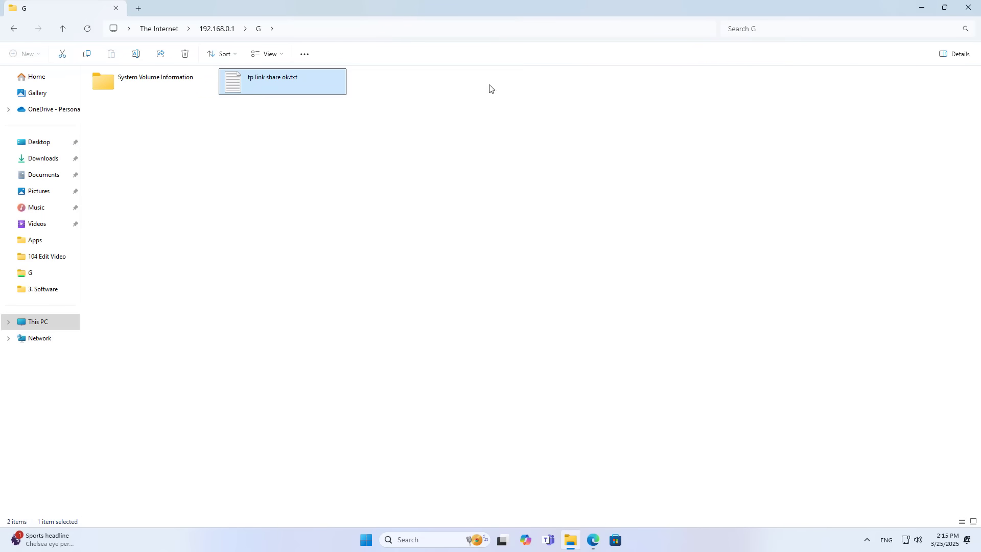
{"action": "left_click", "coordinate": [968, 8]}
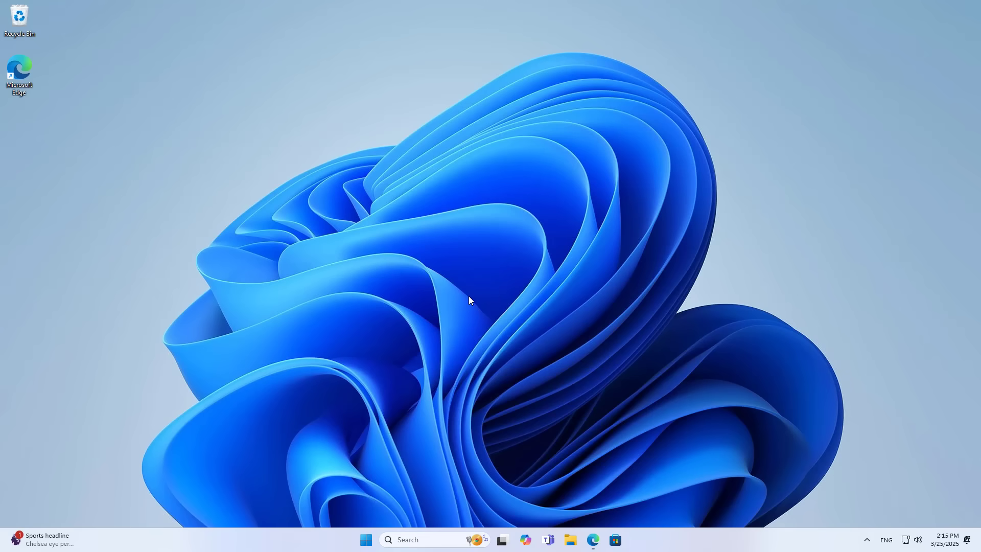
- Enable Secure Sharing under File Sharing and show its admin and visit accounts table
{"action": "left_click", "coordinate": [593, 539]}
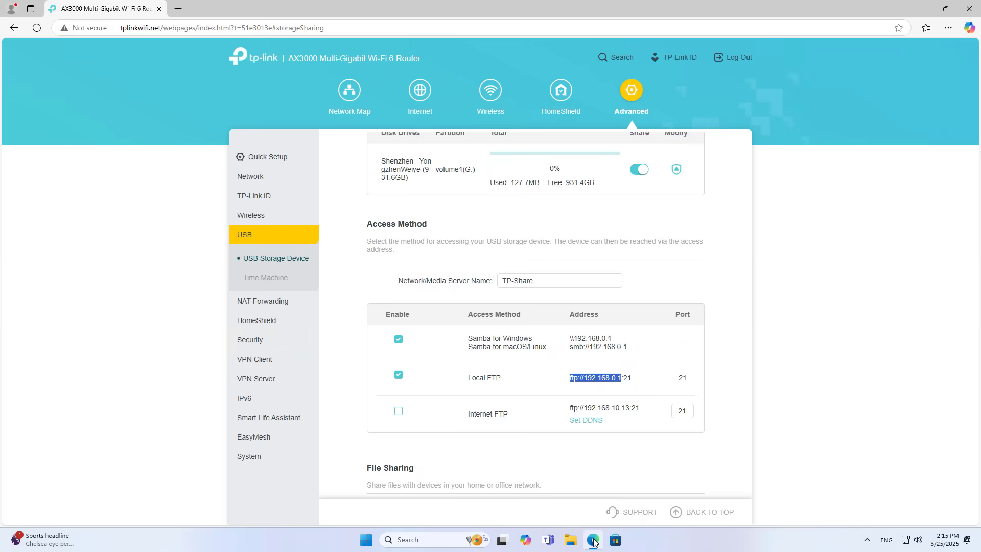
{"action": "left_click", "coordinate": [578, 475]}
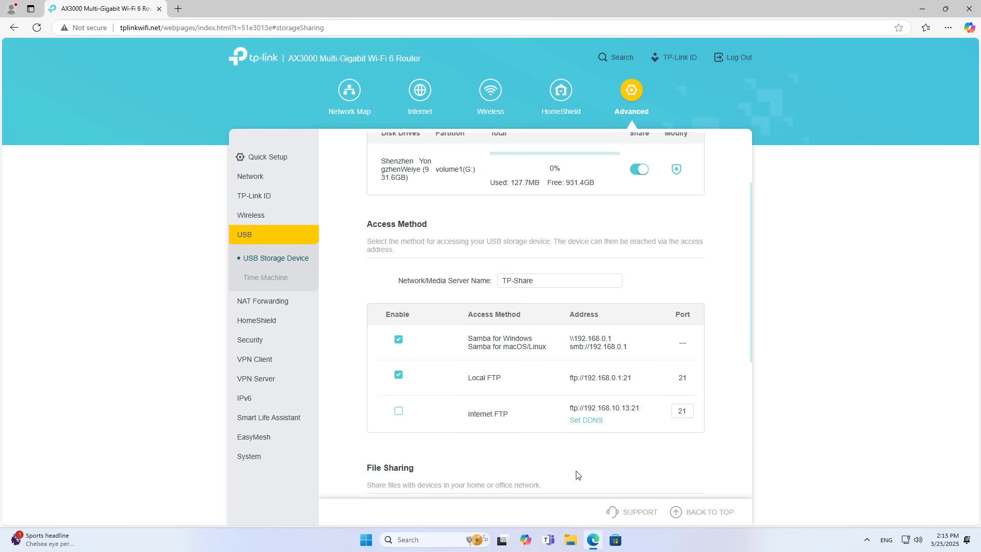
{"action": "scroll", "coordinate": [747, 272], "scroll_direction": "down", "scroll_amount": 5}
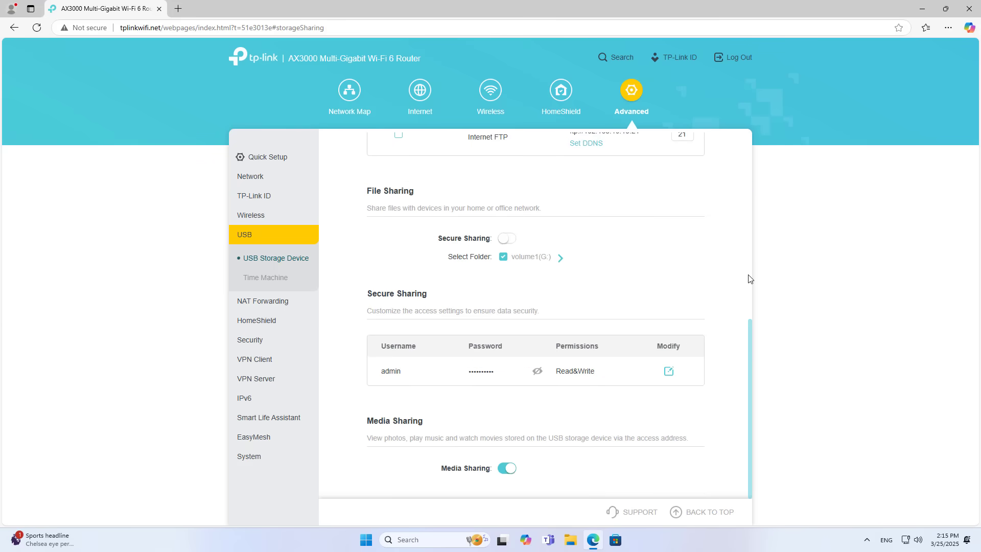
{"action": "left_click_drag", "start_coordinate": [751, 333], "coordinate": [750, 283]}
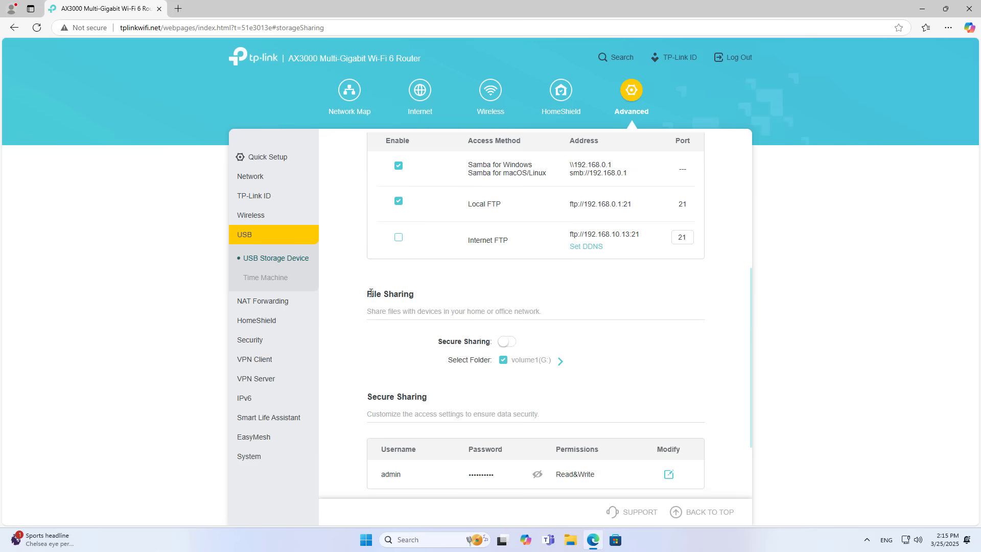
{"action": "left_click_drag", "start_coordinate": [367, 293], "coordinate": [417, 295]}
{"action": "left_click", "coordinate": [401, 368]}
{"action": "left_click", "coordinate": [511, 346]}
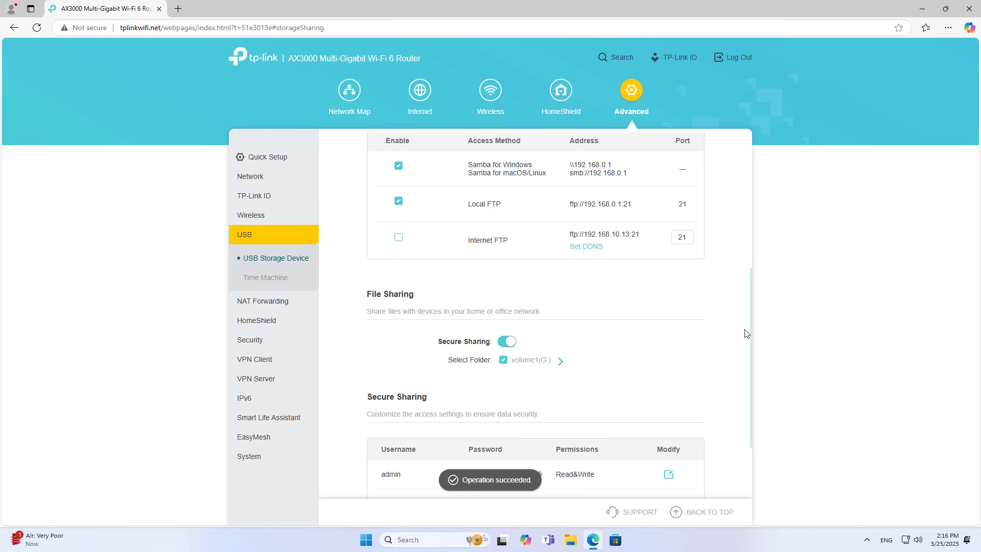
{"action": "left_click_drag", "start_coordinate": [750, 320], "coordinate": [747, 384]}
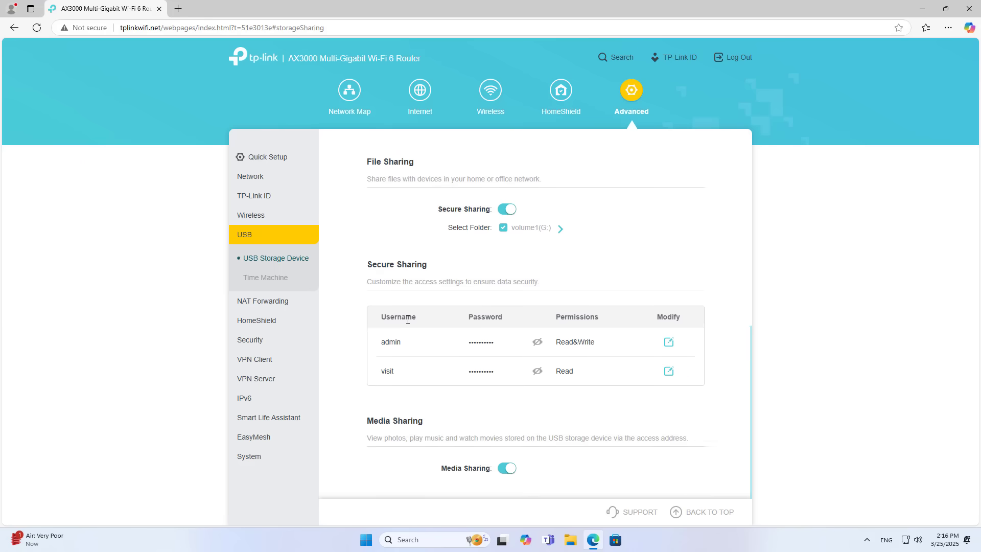
{"action": "left_click_drag", "start_coordinate": [404, 264], "coordinate": [427, 264]}
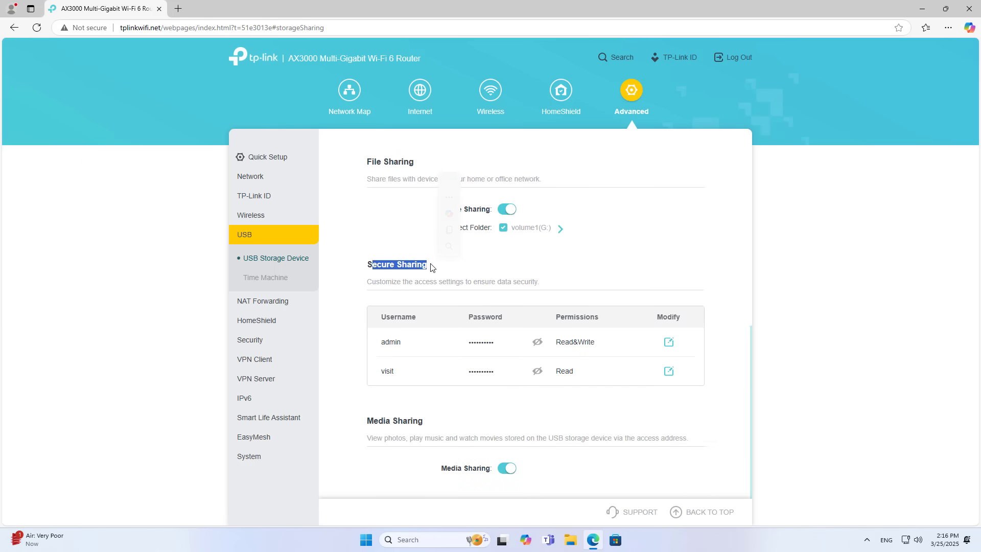
{"action": "left_click", "coordinate": [403, 347]}
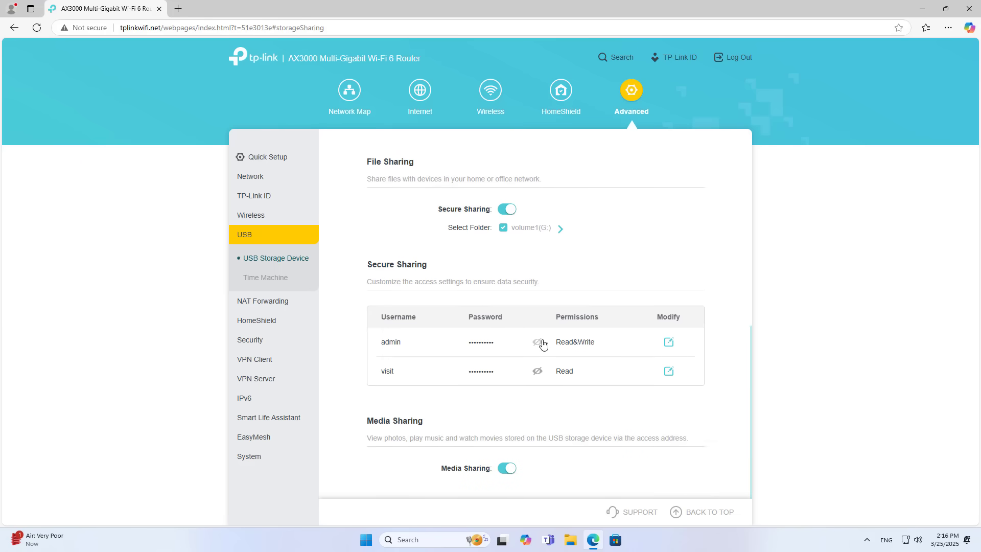
- Give the admin Secure Sharing account a new six-character password, save it, and minimize Edge
{"action": "left_click", "coordinate": [669, 343]}
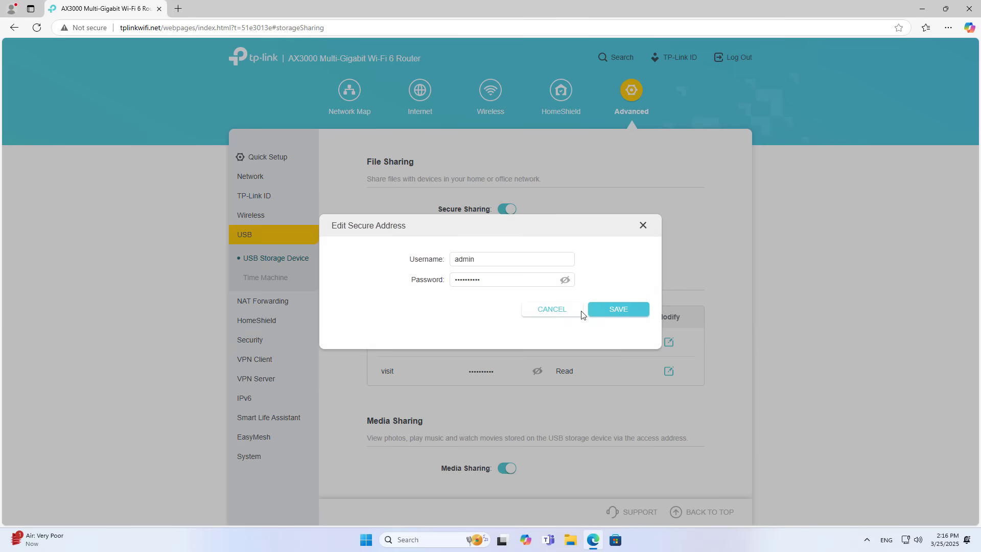
{"action": "left_click", "coordinate": [532, 281]}
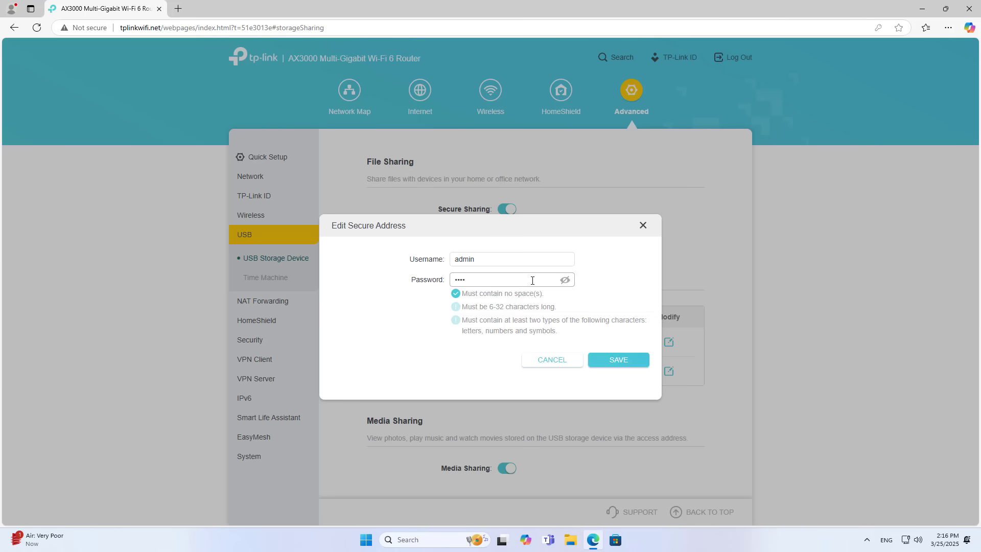
{"action": "type", "text": "•"}
{"action": "left_click", "coordinate": [565, 280]}
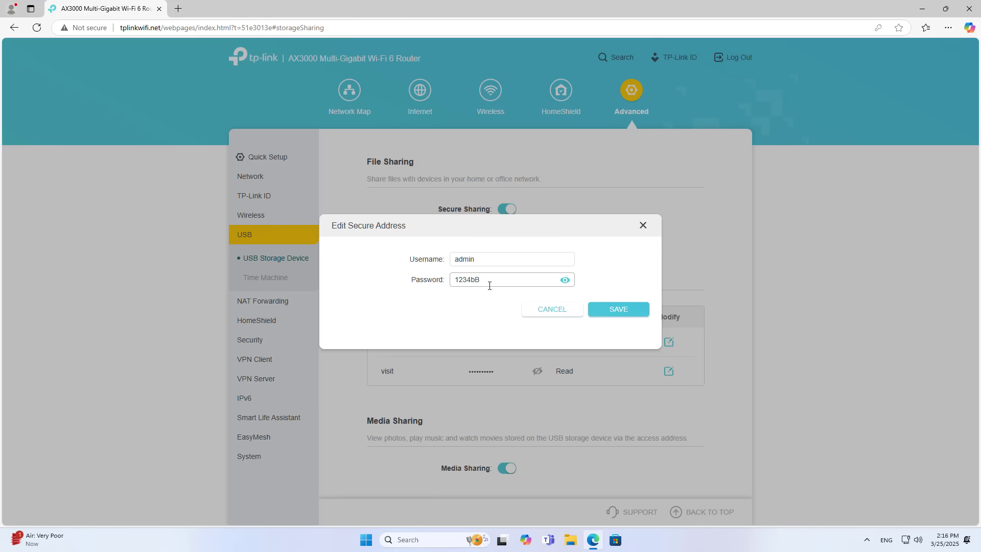
{"action": "left_click", "coordinate": [620, 311]}
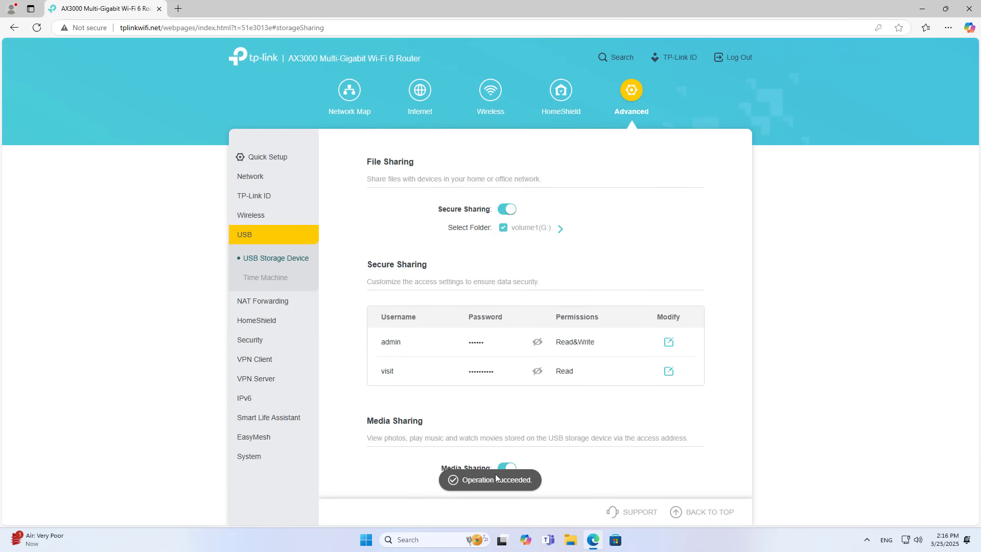
{"action": "left_click", "coordinate": [922, 9]}
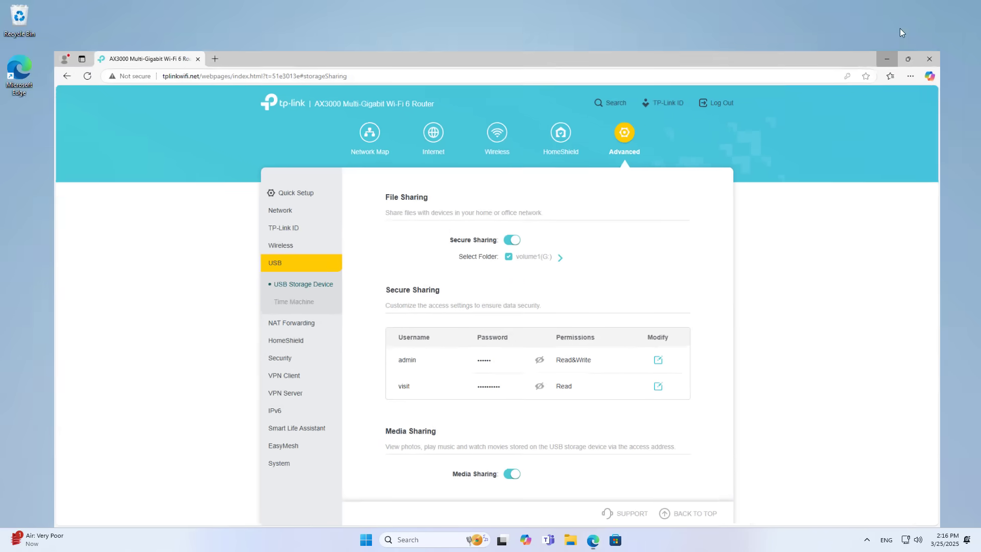
- Open \\TP-Share via Run, check its shared G folder, then close the window
{"action": "left_click", "coordinate": [424, 537]}
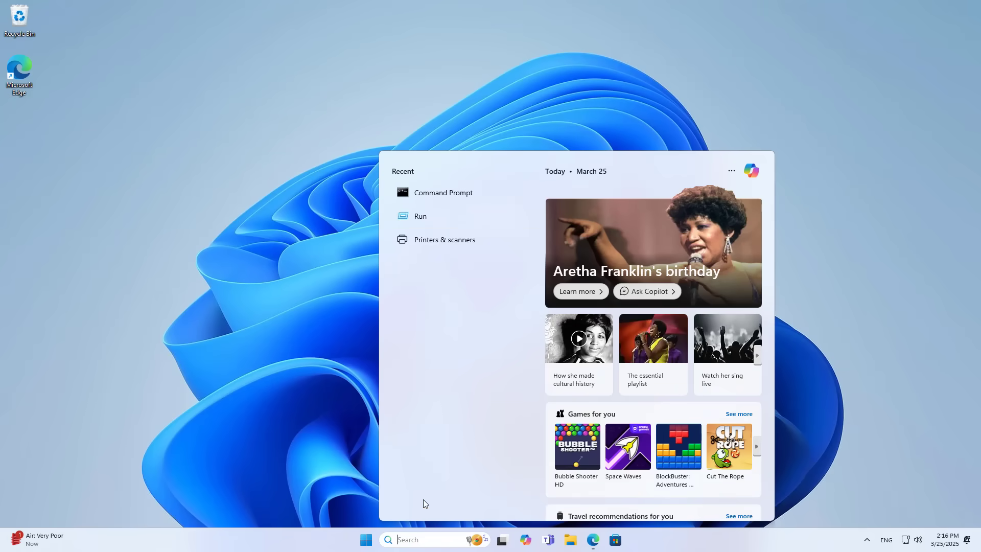
{"action": "left_click", "coordinate": [425, 217]}
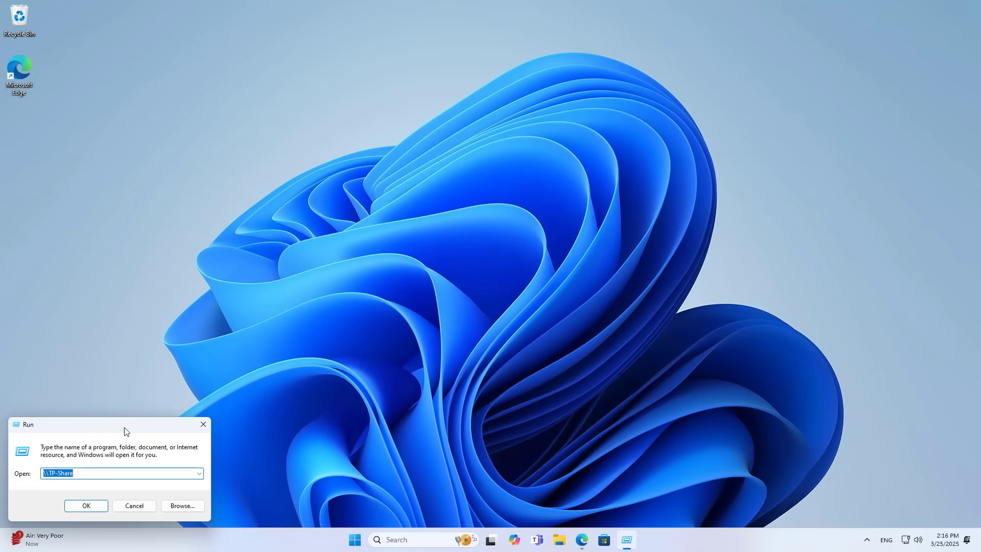
{"action": "left_click_drag", "start_coordinate": [124, 431], "coordinate": [485, 159]}
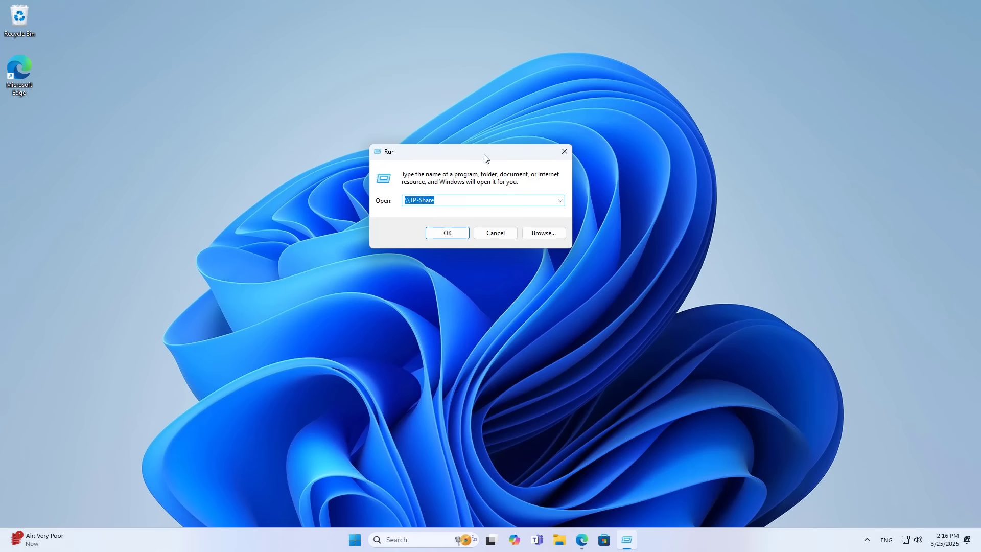
{"action": "left_click", "coordinate": [458, 234]}
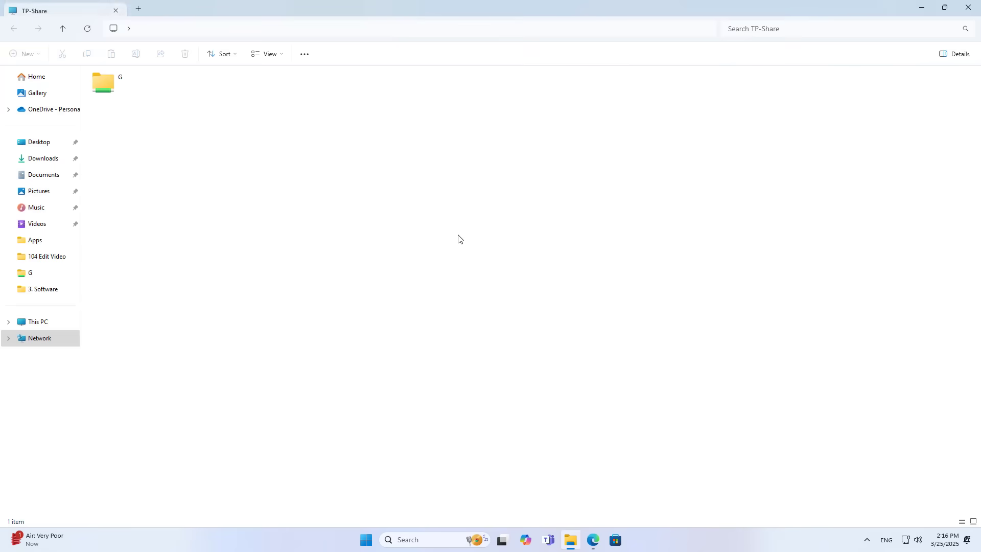
{"action": "left_click", "coordinate": [115, 92]}
{"action": "left_click", "coordinate": [969, 8]}
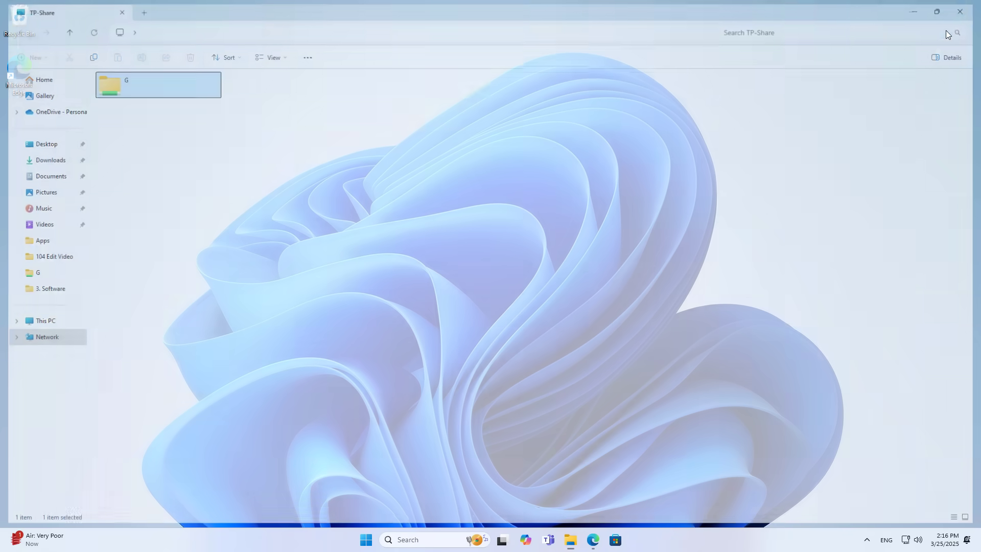
- Log out of the router web interface and close Edge
{"action": "left_click", "coordinate": [593, 540]}
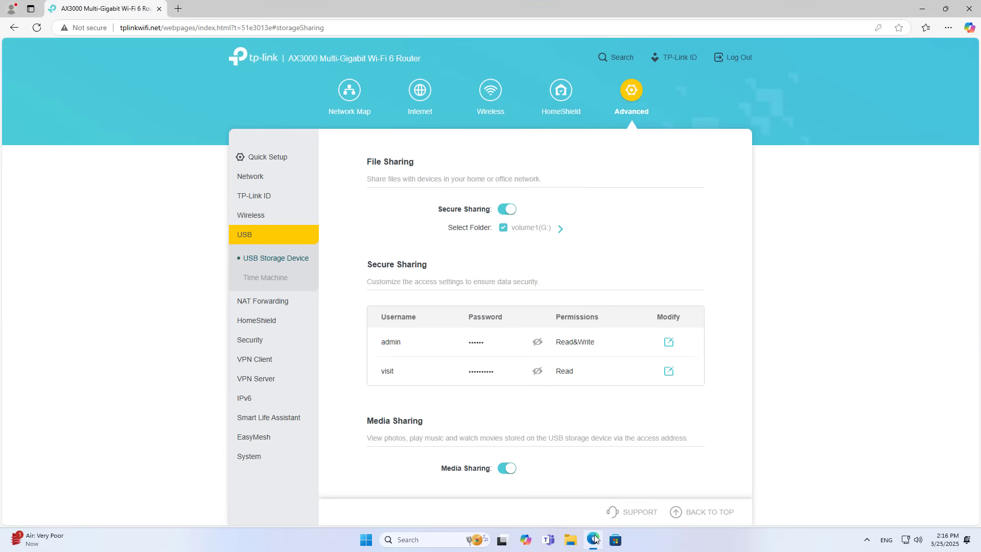
{"action": "left_click", "coordinate": [736, 58]}
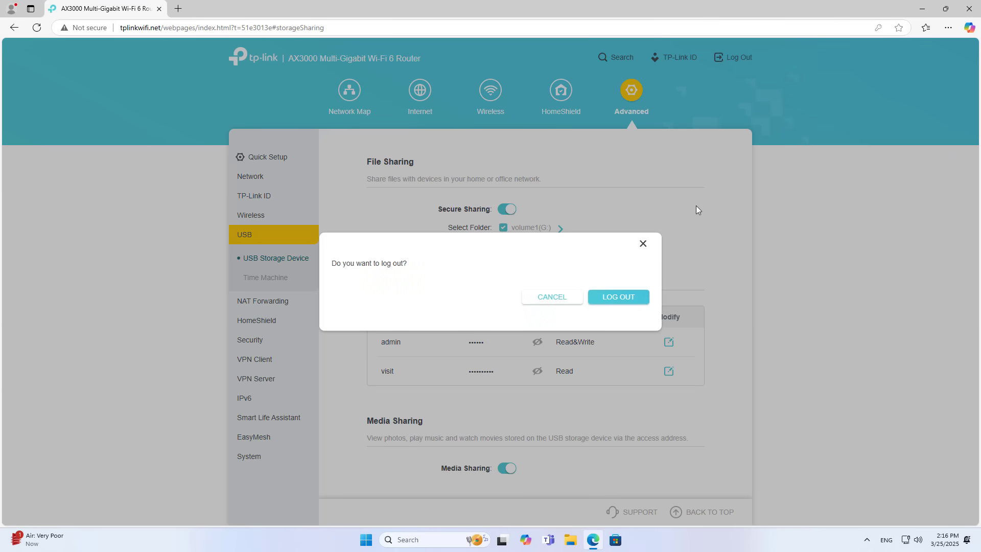
{"action": "left_click", "coordinate": [635, 297]}
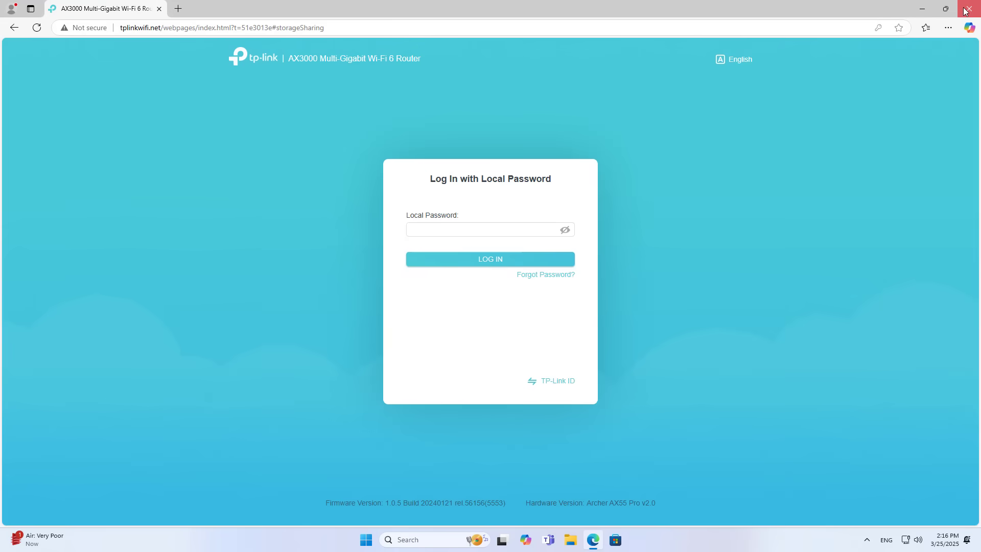
{"action": "left_click", "coordinate": [968, 9]}
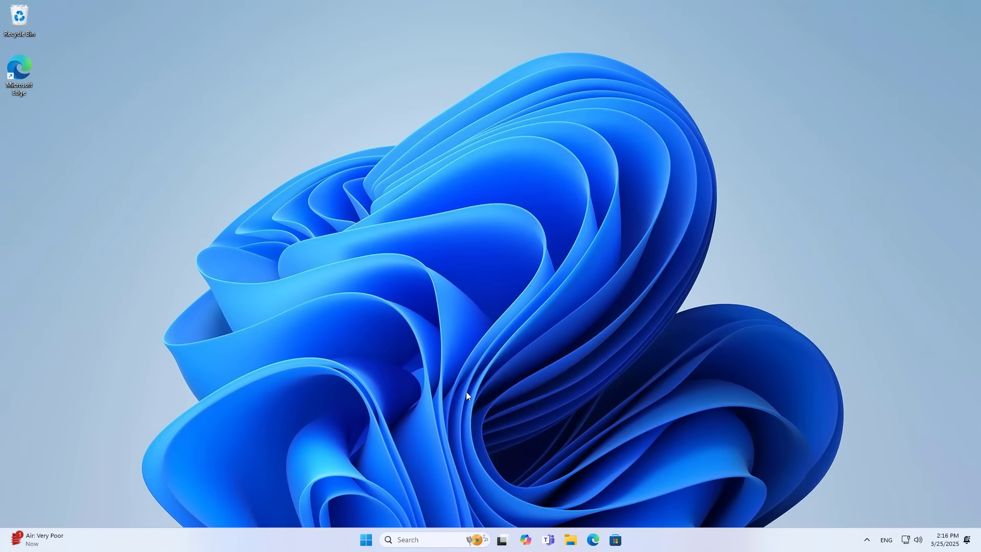
- Restart Windows from the Start menu's power options
{"action": "left_click", "coordinate": [372, 539]}
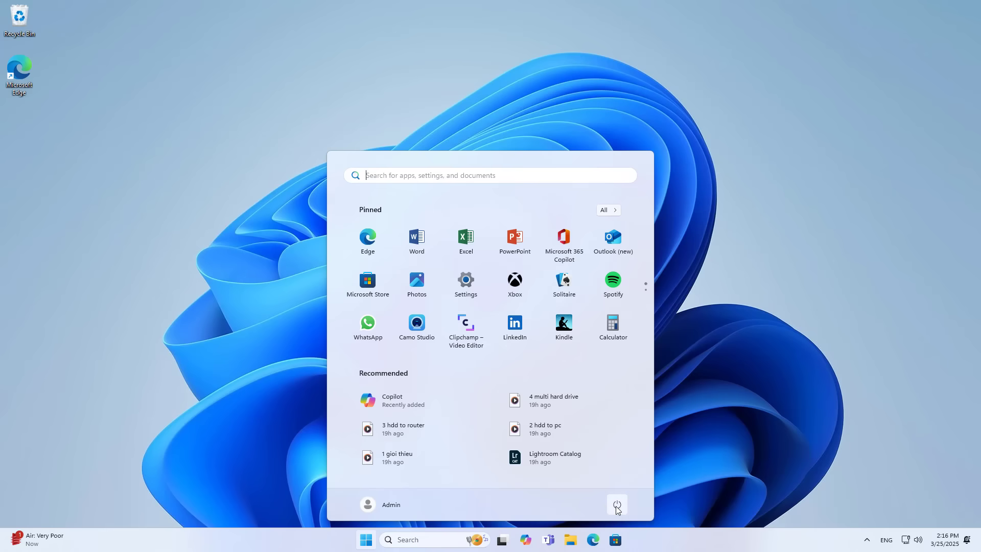
{"action": "left_click", "coordinate": [617, 504]}
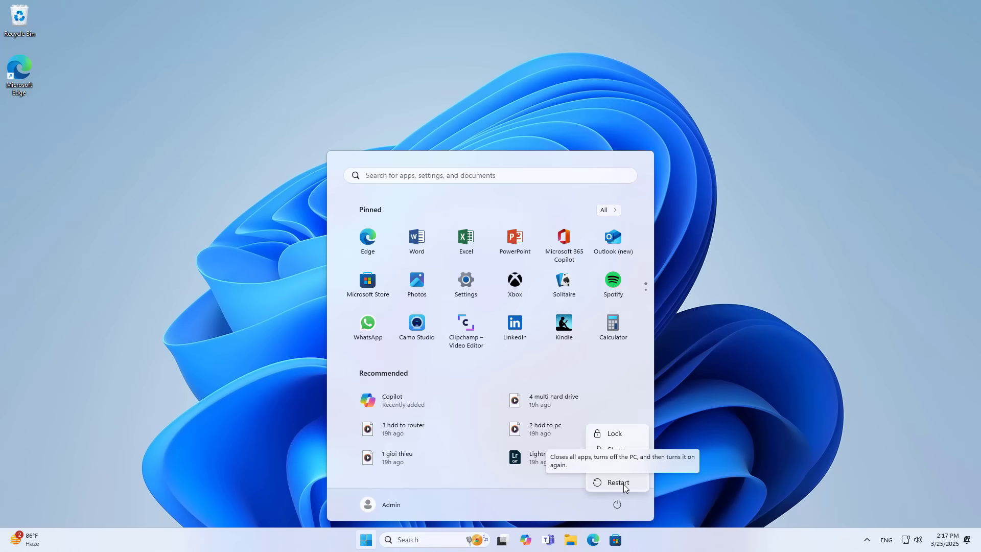
{"action": "left_click", "coordinate": [618, 483]}
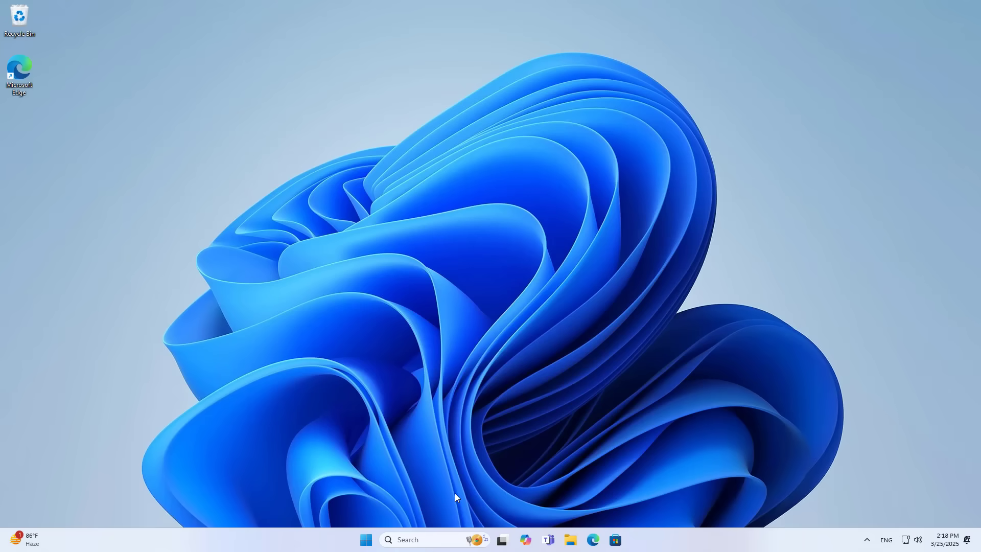
{"action": "left_click", "coordinate": [423, 541]}
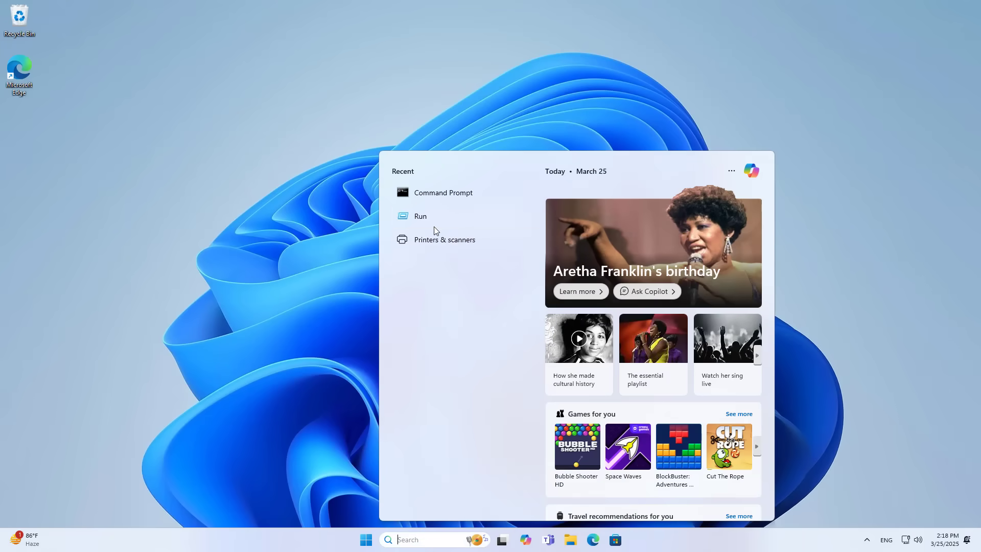
- Open \\TP-Share via Run and enter user admin and the new password in the credentials prompt
{"action": "left_click", "coordinate": [433, 224]}
{"action": "left_click_drag", "start_coordinate": [102, 424], "coordinate": [468, 237]}
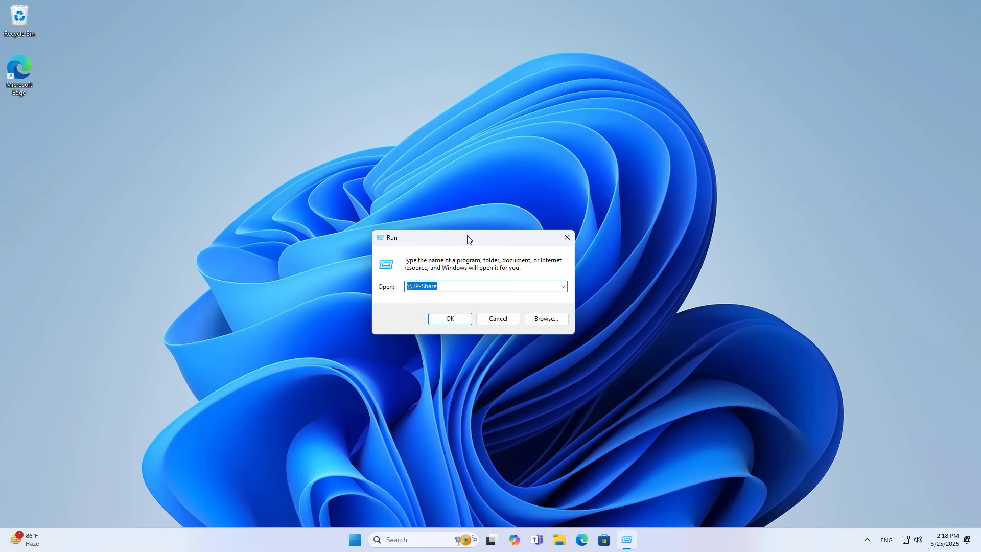
{"action": "left_click", "coordinate": [468, 318]}
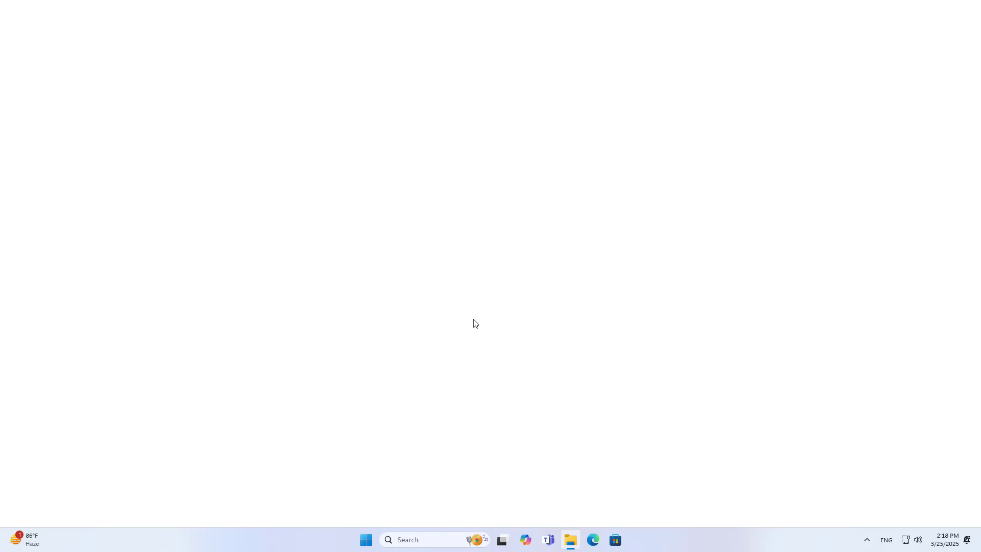
{"action": "left_click_drag", "start_coordinate": [123, 24], "coordinate": [507, 136]}
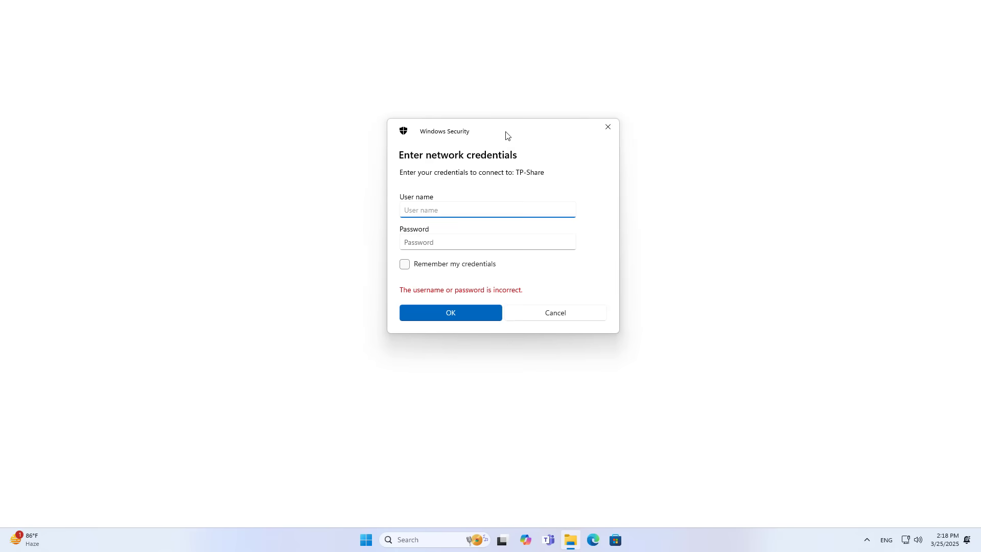
{"action": "type", "text": "admin"}
{"action": "left_click", "coordinate": [532, 238]}
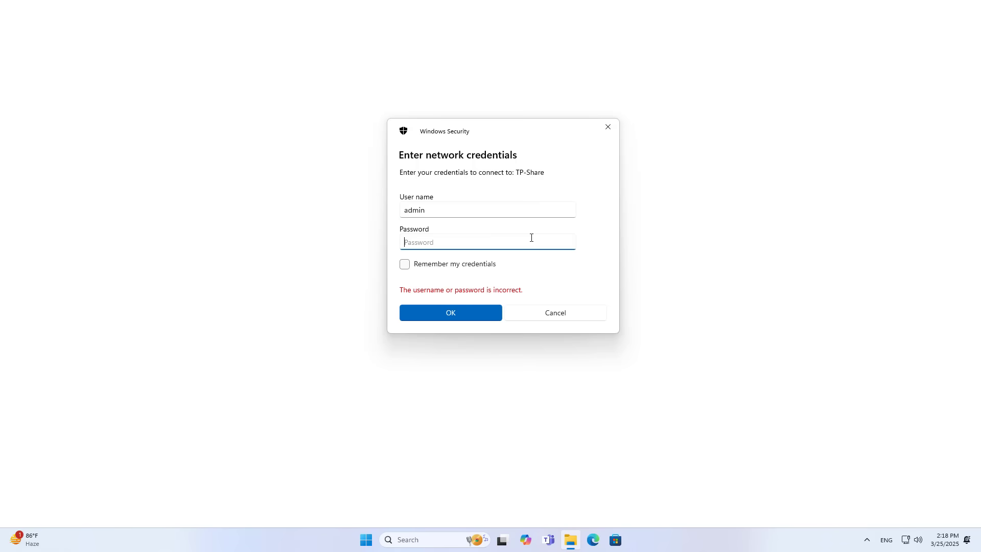
{"action": "type", "text": "*"}
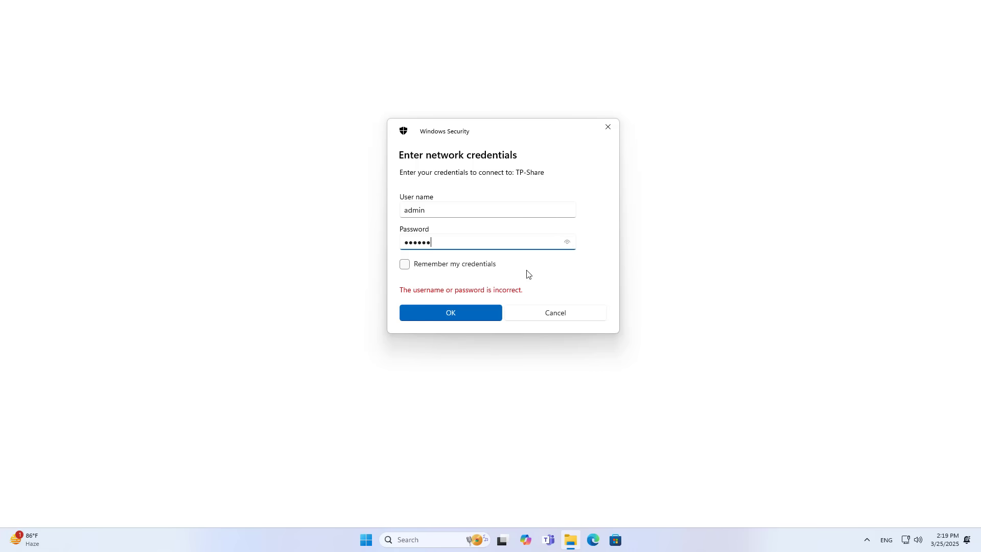
- Sign in to TP-Share, check that the tp link share ok note in G reads 'smb ok', then close everything
{"action": "left_click", "coordinate": [453, 313]}
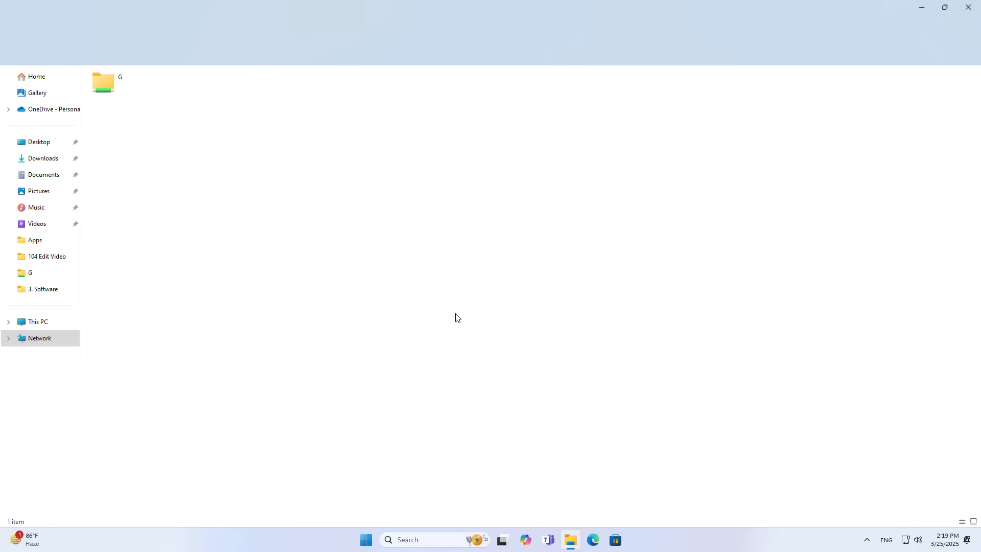
{"action": "double_click", "coordinate": [121, 88]}
{"action": "left_click", "coordinate": [138, 105]}
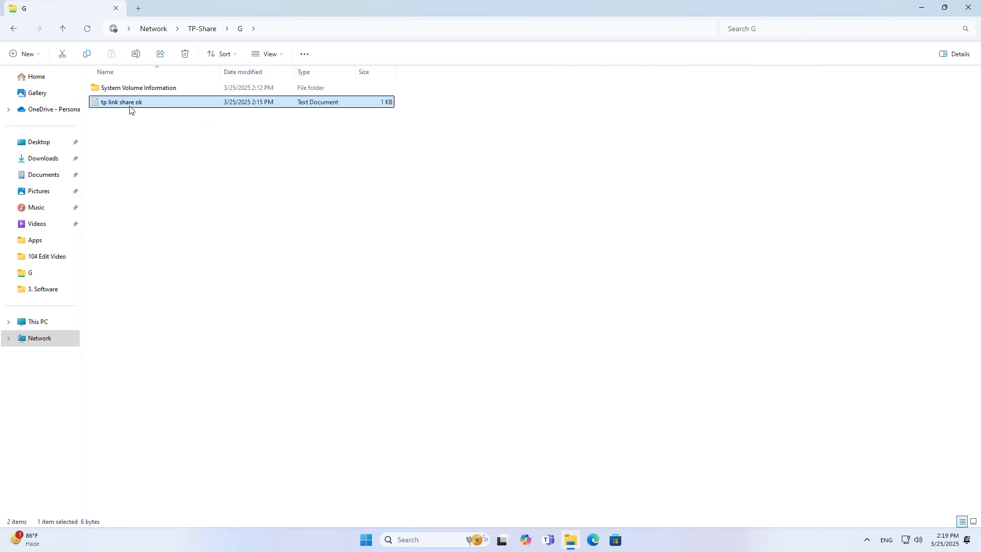
{"action": "double_click", "coordinate": [140, 105]}
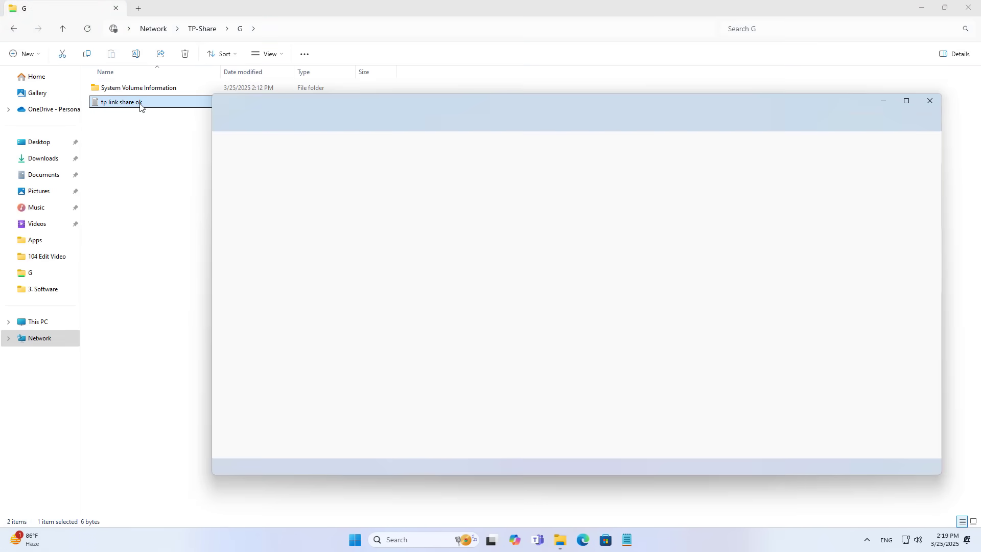
{"action": "left_click_drag", "start_coordinate": [274, 147], "coordinate": [204, 139]}
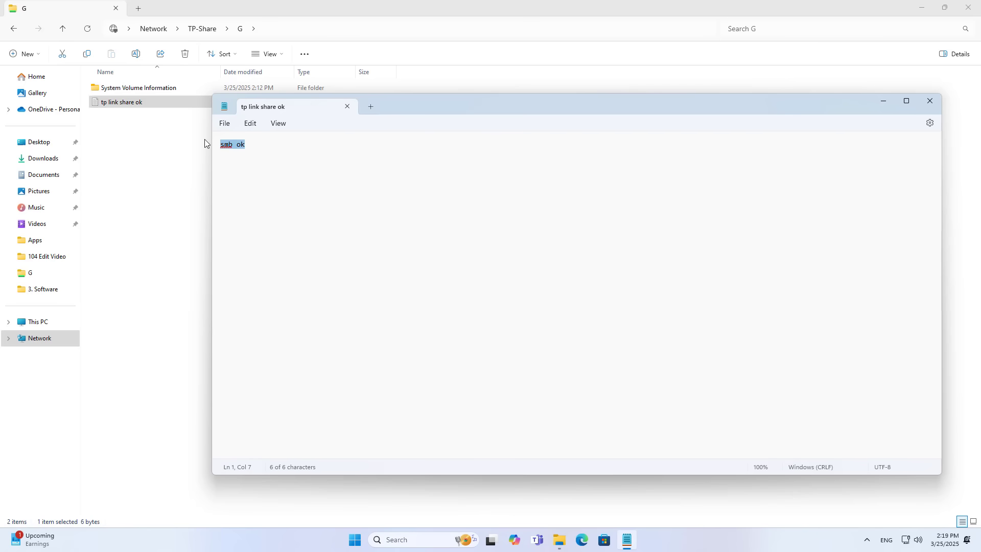
{"action": "left_click", "coordinate": [930, 104]}
{"action": "left_click", "coordinate": [968, 7]}
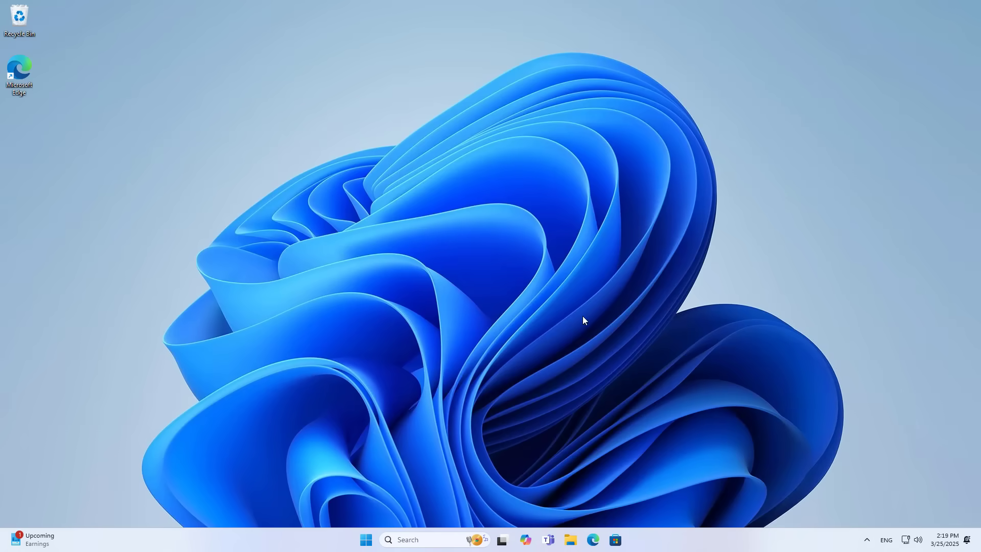
- Open Edge at 192.168.0.1 and log in with the local password to reach the Network Map
{"action": "left_click", "coordinate": [593, 541]}
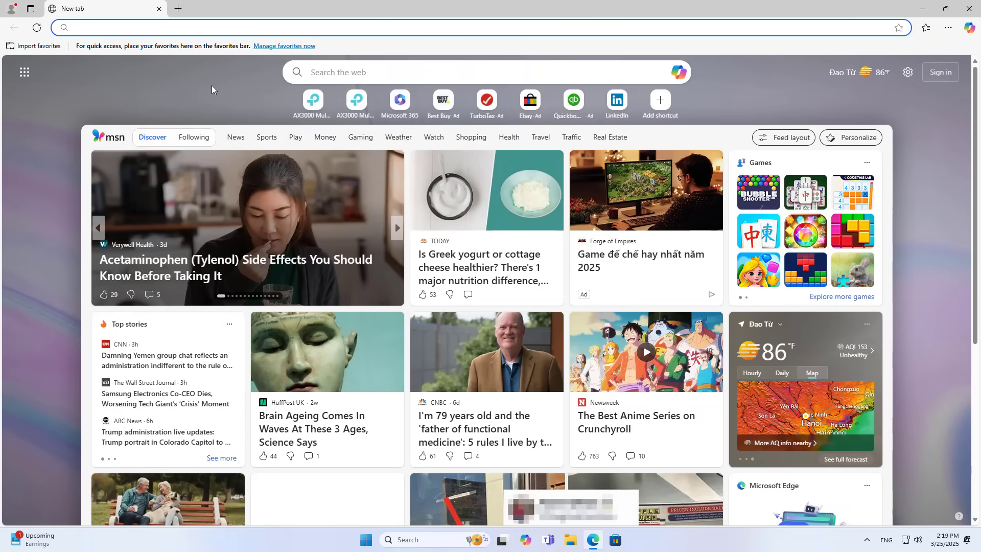
{"action": "type", "text": "192.1"}
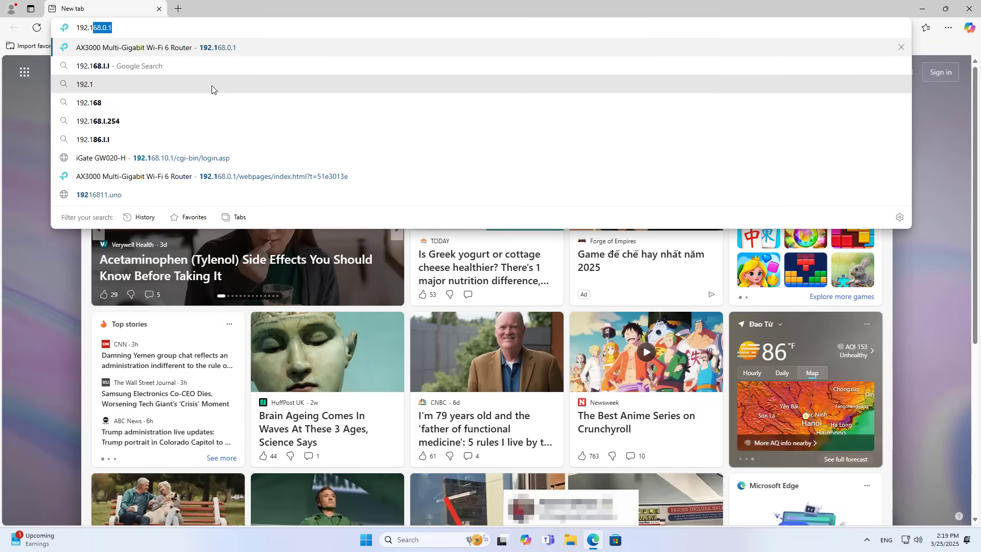
{"action": "type", "text": "68.0.1"}
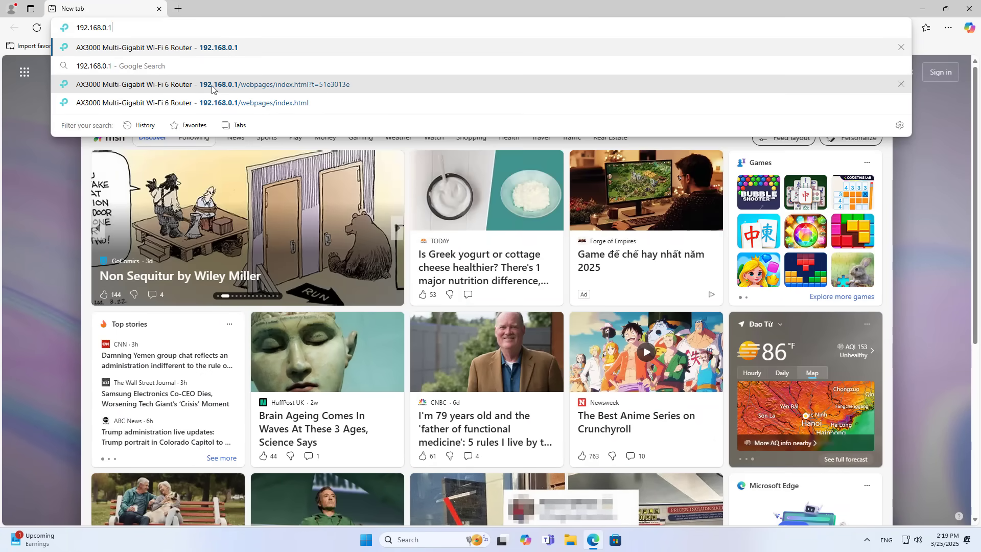
{"action": "key", "text": "Return"}
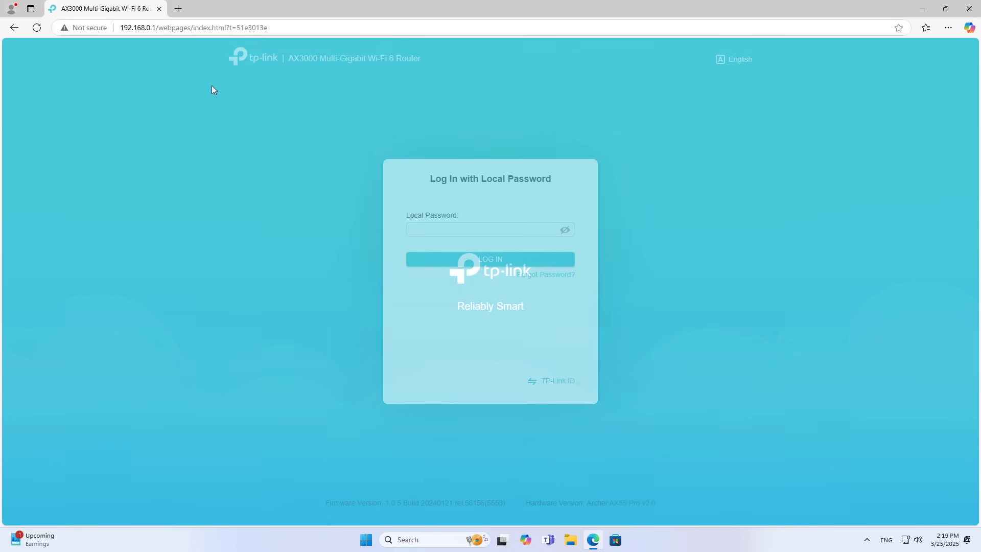
{"action": "left_click", "coordinate": [432, 230]}
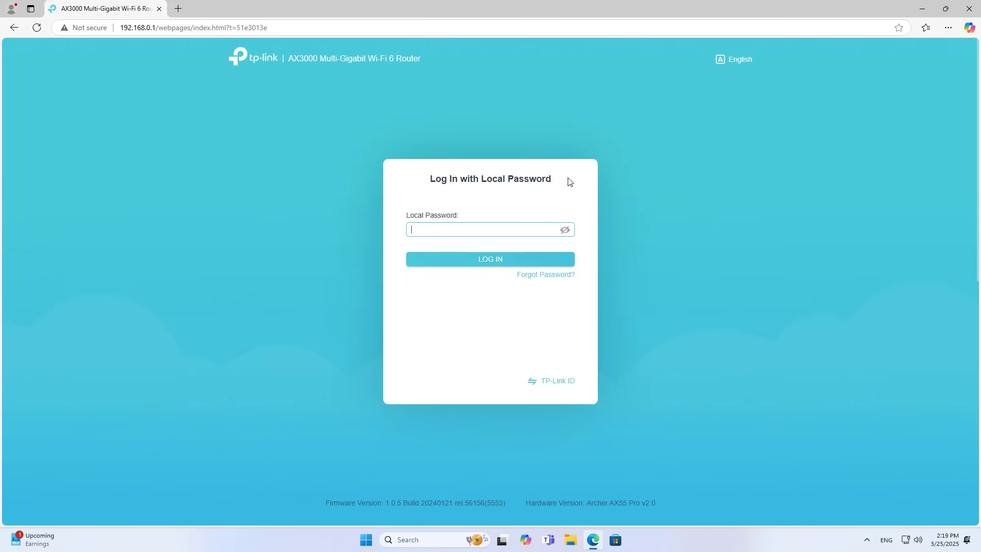
{"action": "type", "text": "*"}
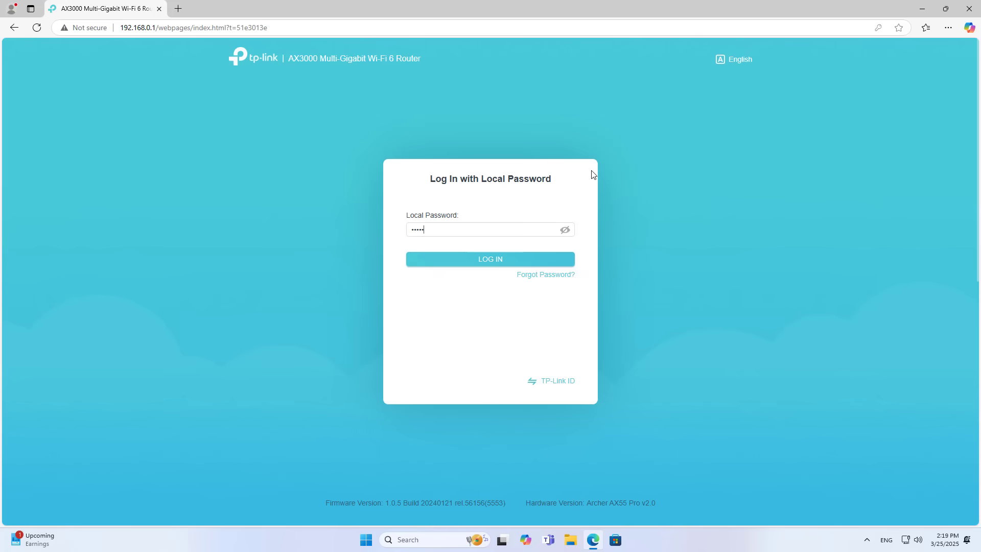
{"action": "left_click", "coordinate": [500, 261]}
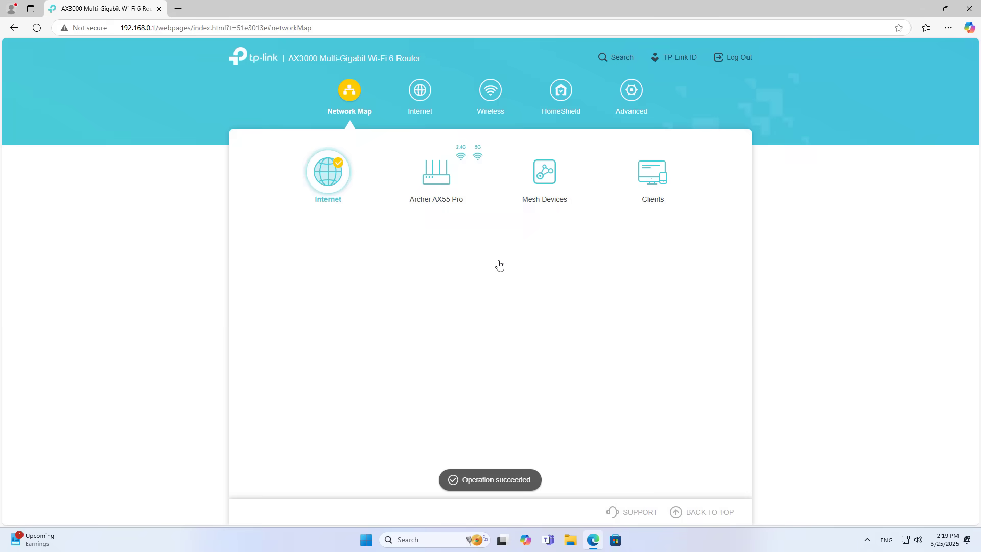
- Enable Internet FTP under Advanced > USB > USB Storage Device
{"action": "left_click", "coordinate": [633, 97]}
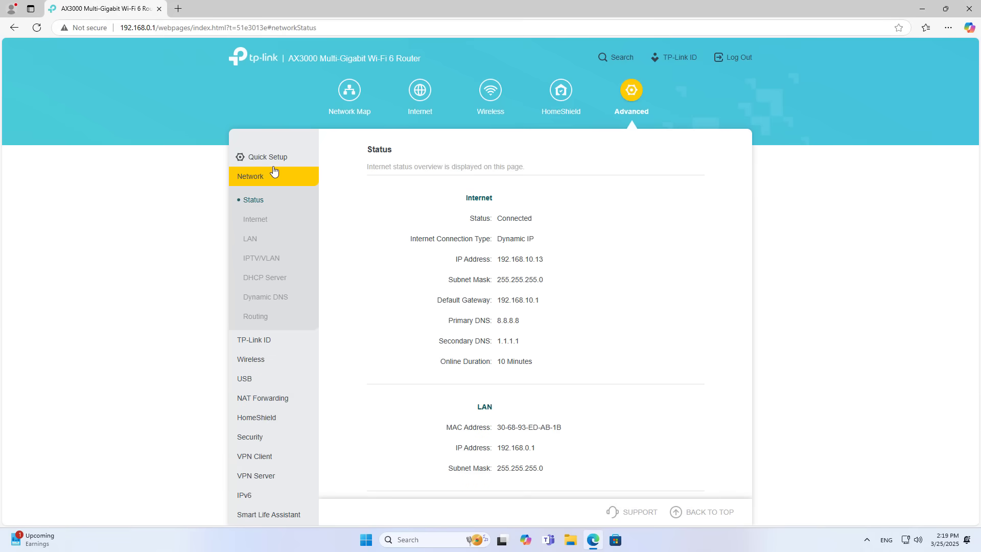
{"action": "left_click", "coordinate": [245, 380]}
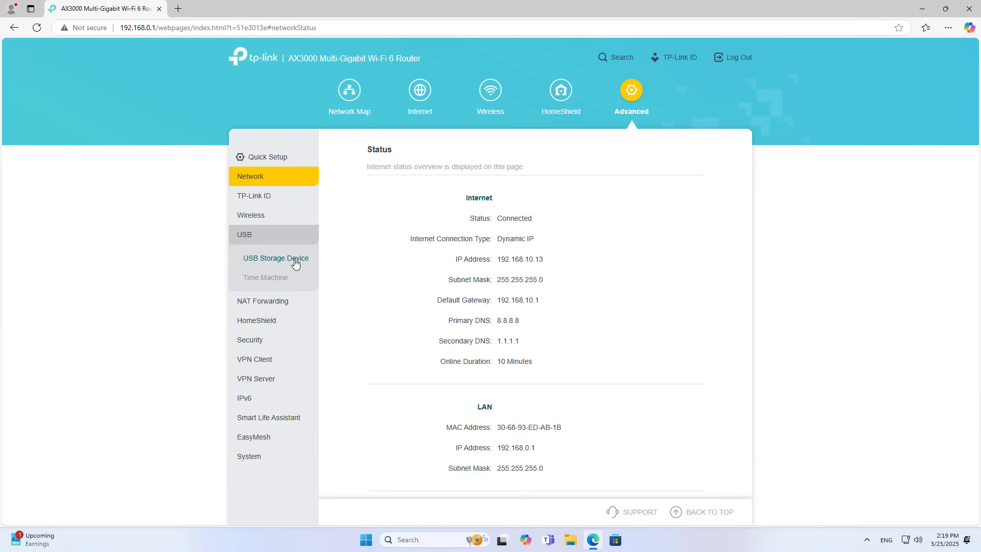
{"action": "left_click", "coordinate": [300, 263]}
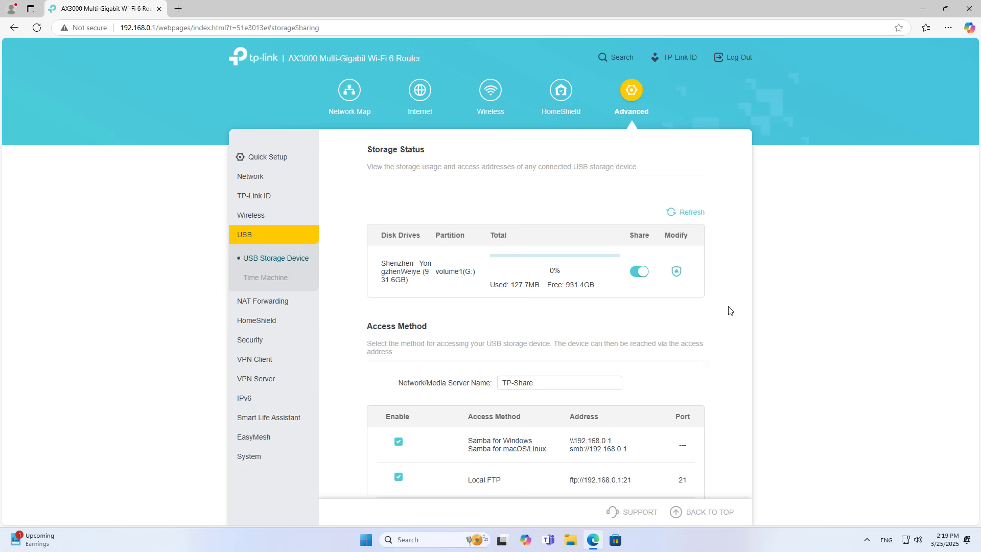
{"action": "scroll", "coordinate": [730, 311], "scroll_direction": "down", "scroll_amount": 3}
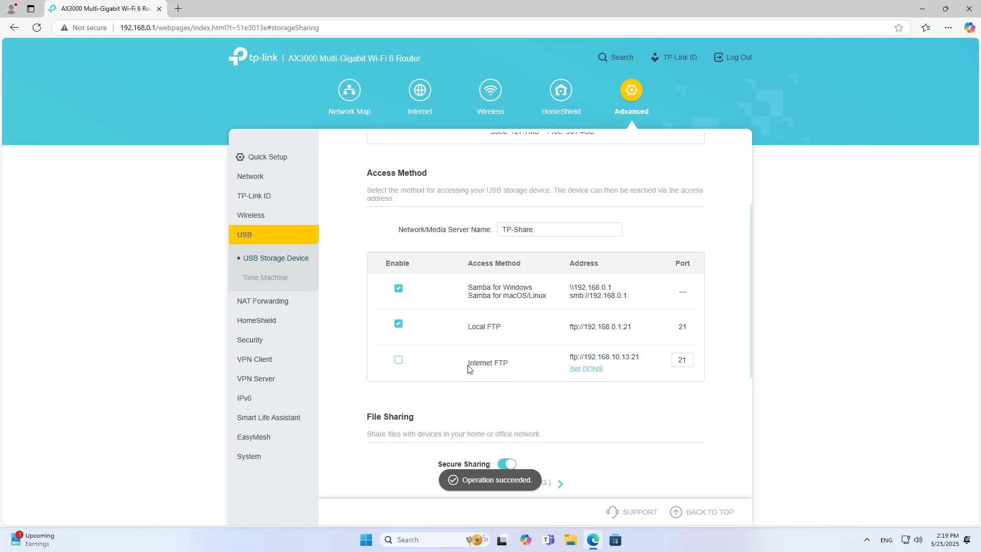
{"action": "left_click_drag", "start_coordinate": [469, 368], "coordinate": [515, 369]}
{"action": "left_click", "coordinate": [399, 362]}
- Copy the ftp://192.168.10.13 address and minimize Edge
{"action": "left_click_drag", "start_coordinate": [578, 356], "coordinate": [629, 357]}
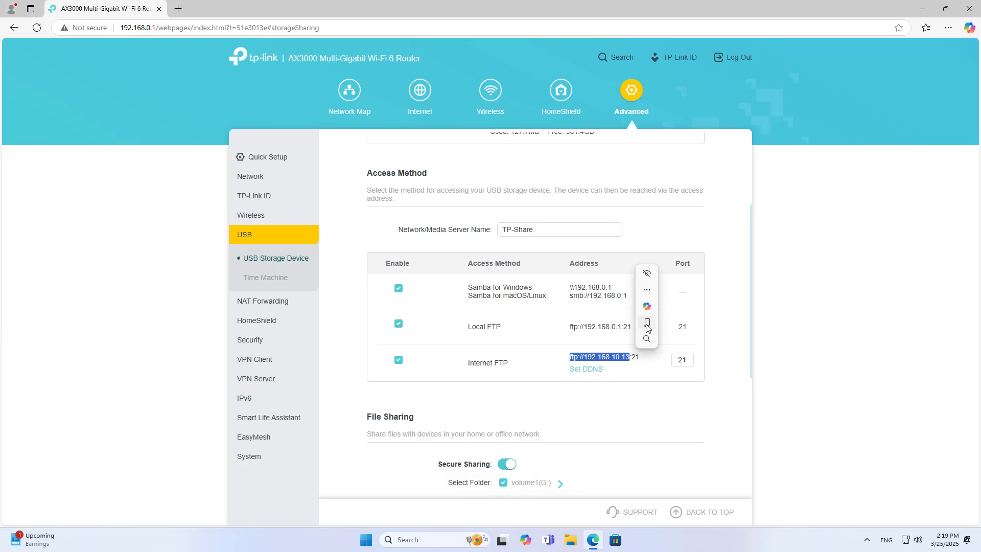
{"action": "left_click", "coordinate": [648, 322]}
{"action": "left_click", "coordinate": [929, 9]}
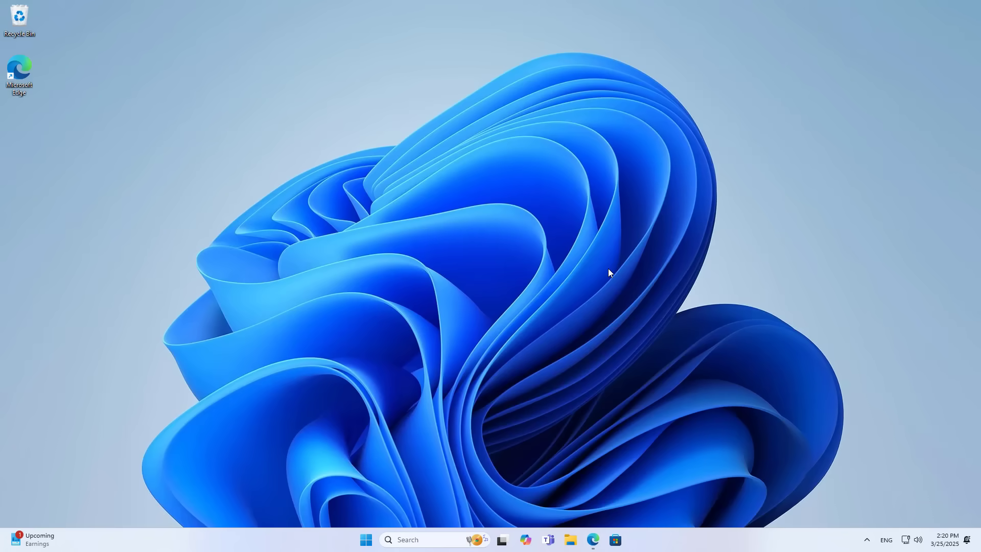
- Open File Explorer's This PC and go to ftp://192.168.10.13
{"action": "left_click", "coordinate": [571, 540]}
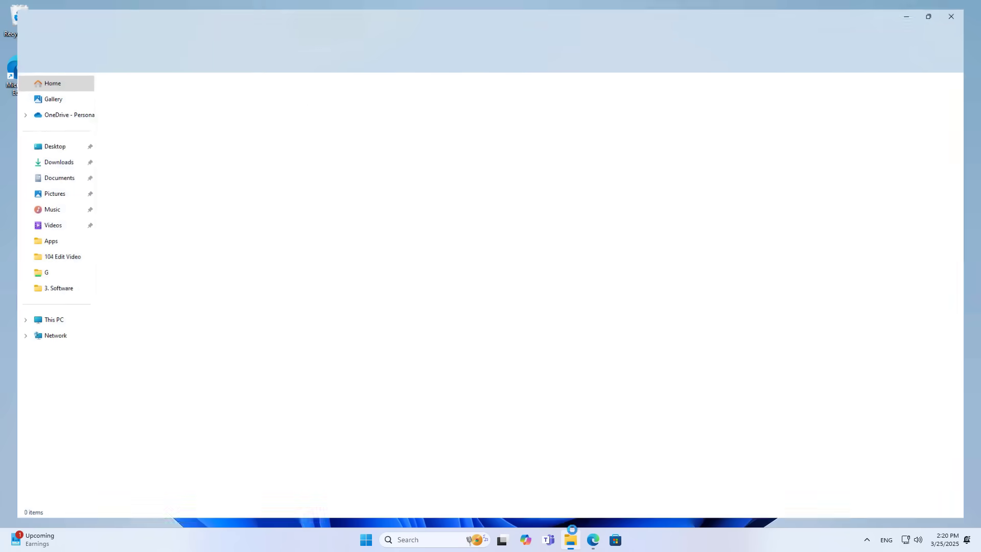
{"action": "left_click", "coordinate": [59, 322]}
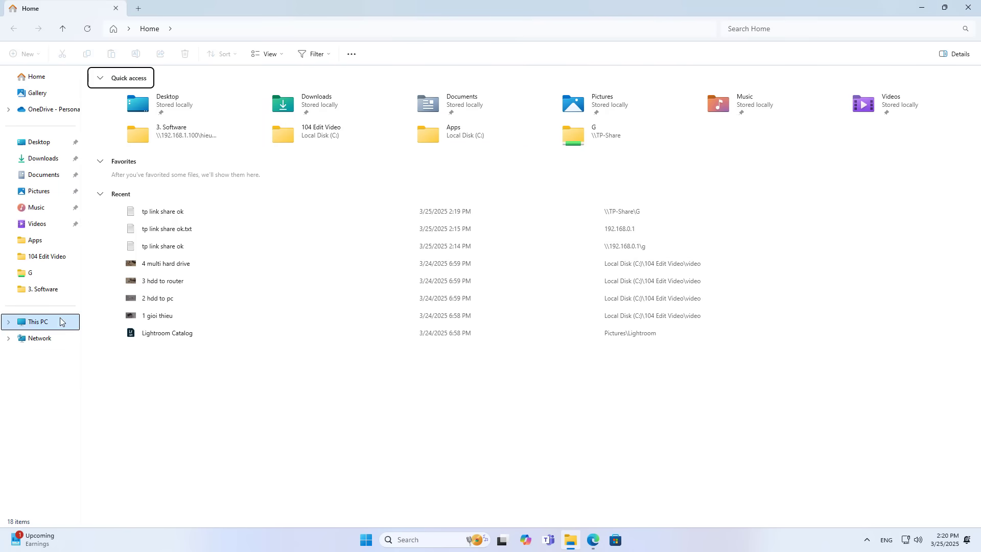
{"action": "left_click", "coordinate": [202, 28]}
{"action": "type", "text": "ftp://192.168.10.13"}
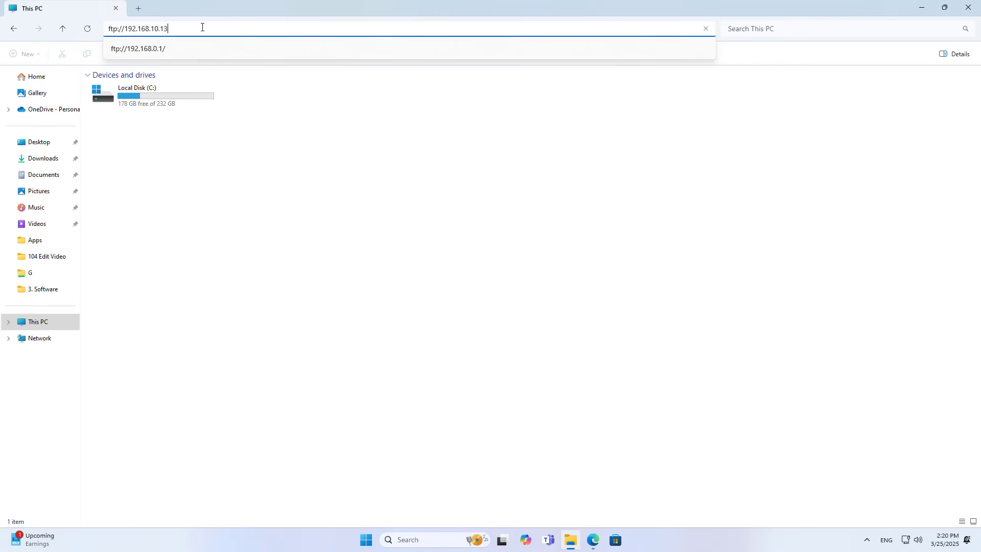
{"action": "key", "text": "Return"}
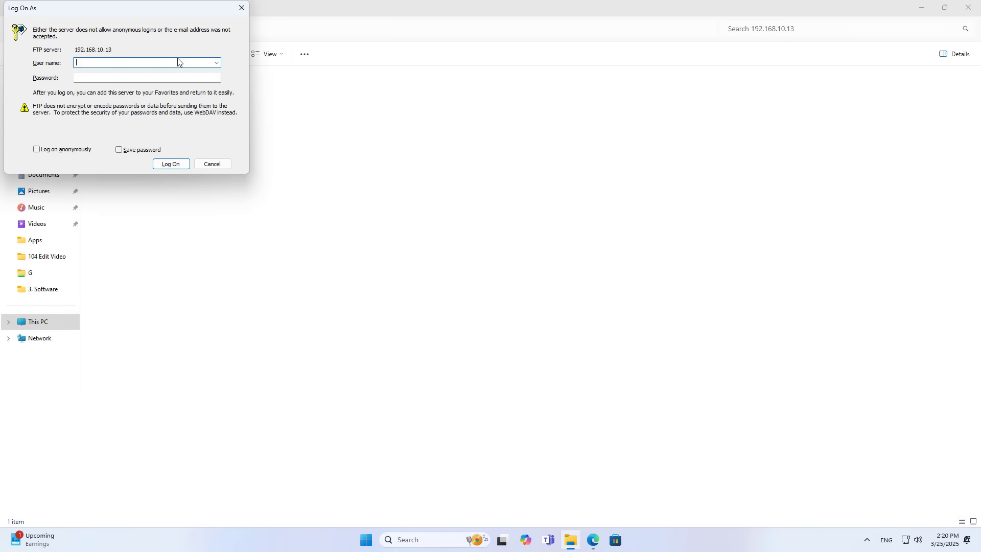
- Log on with the router's FTP username and password, open G showing tp link share ok.txt, and close Explorer
{"action": "type", "text": "admin"}
{"action": "key", "text": "Tab"}
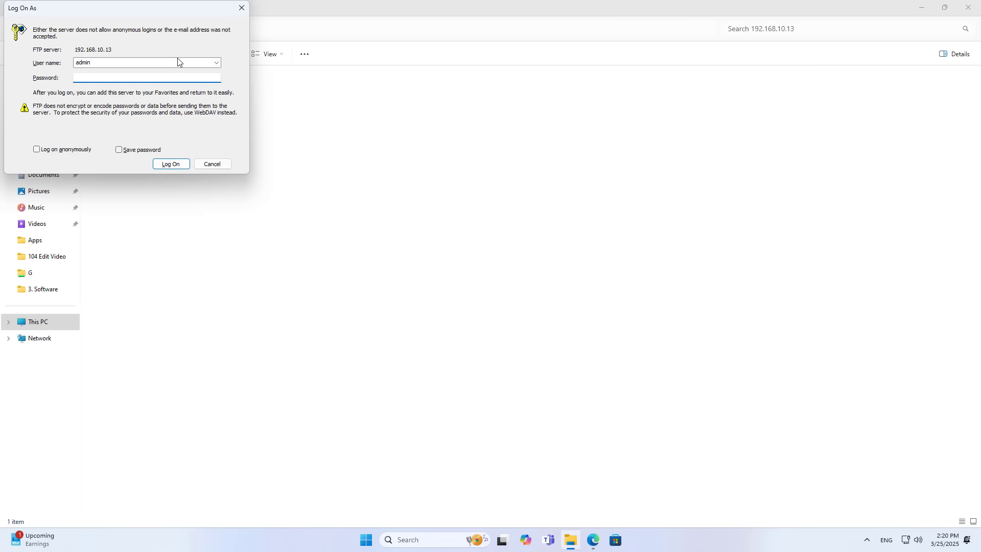
{"action": "type", "text": "1234"}
{"action": "left_click", "coordinate": [169, 162]}
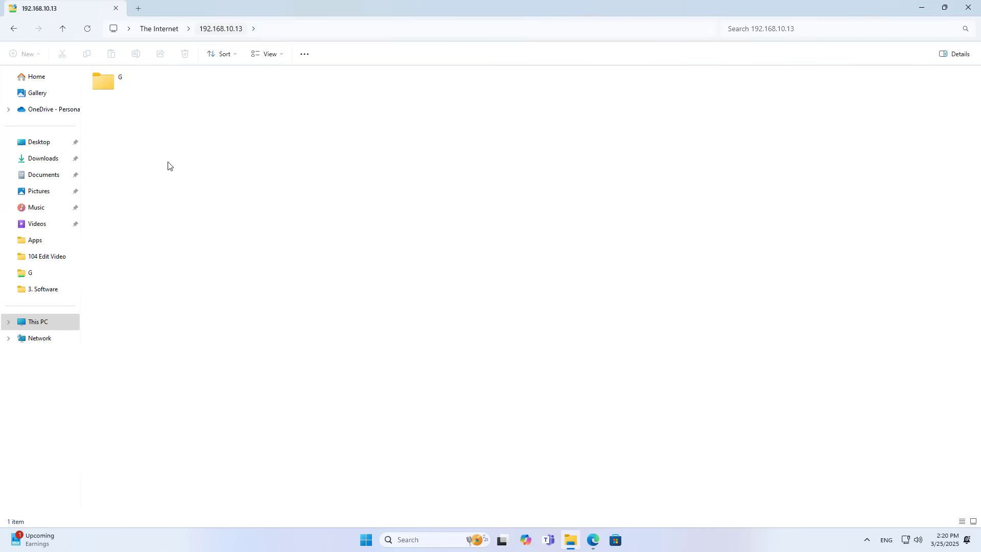
{"action": "double_click", "coordinate": [102, 81]}
{"action": "left_click", "coordinate": [250, 91]}
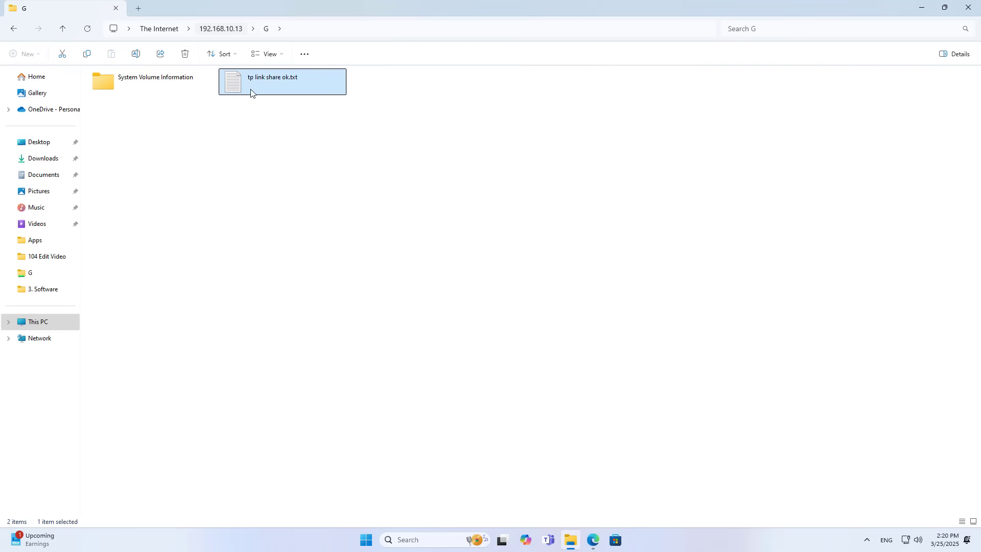
{"action": "left_click", "coordinate": [974, 10]}
- Return to the router admin and open Advanced > Network > Internet
{"action": "left_click", "coordinate": [594, 542]}
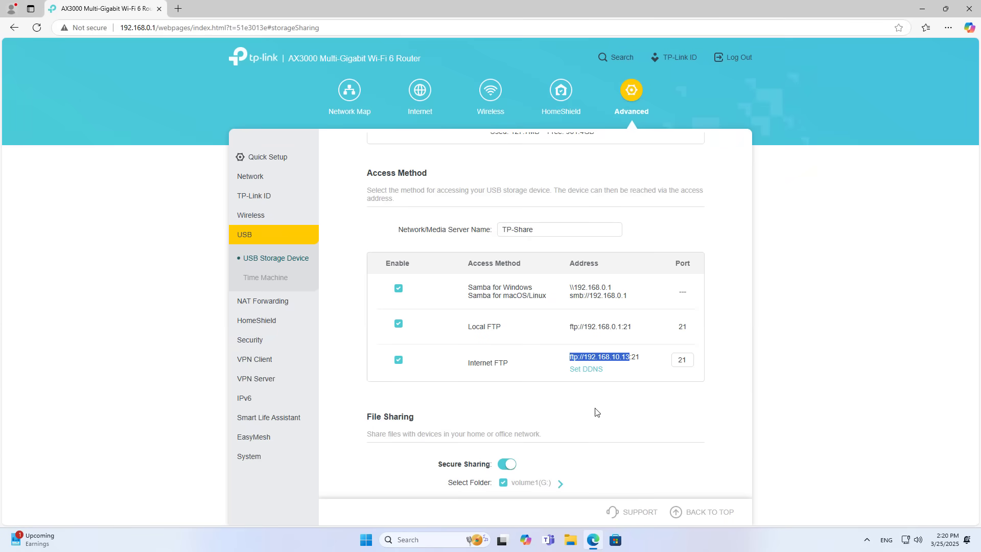
{"action": "left_click", "coordinate": [586, 359]}
{"action": "left_click_drag", "start_coordinate": [587, 357], "coordinate": [629, 358]}
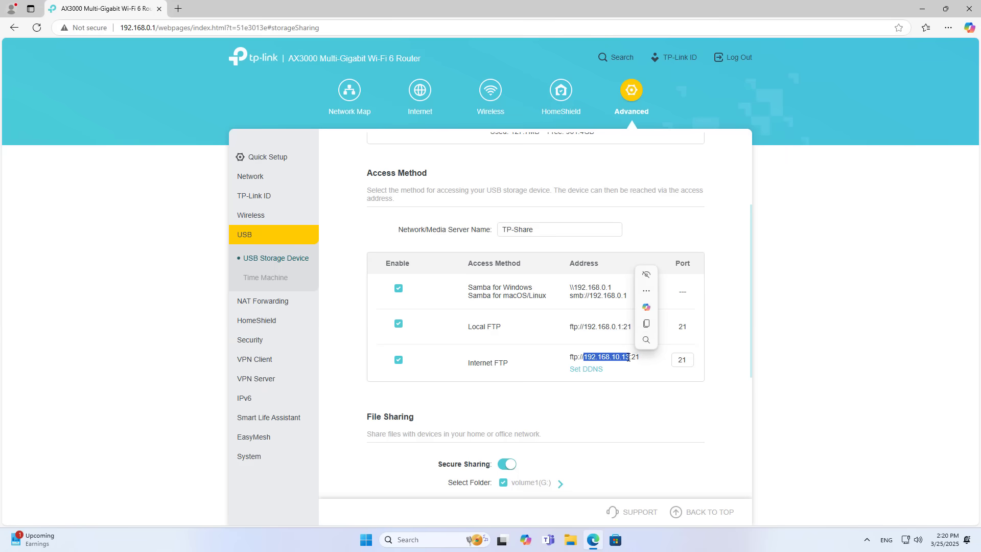
{"action": "left_click", "coordinate": [260, 181]}
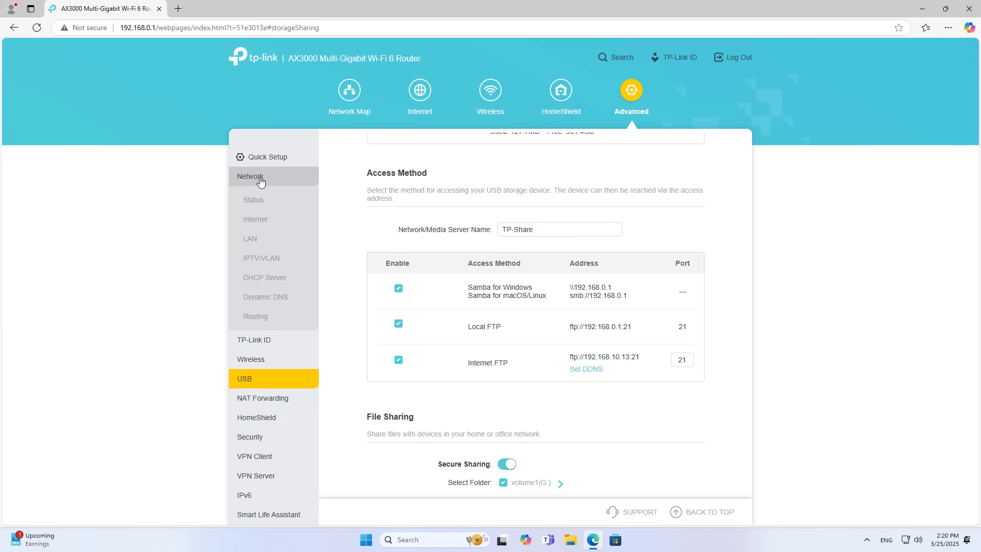
{"action": "left_click", "coordinate": [263, 225]}
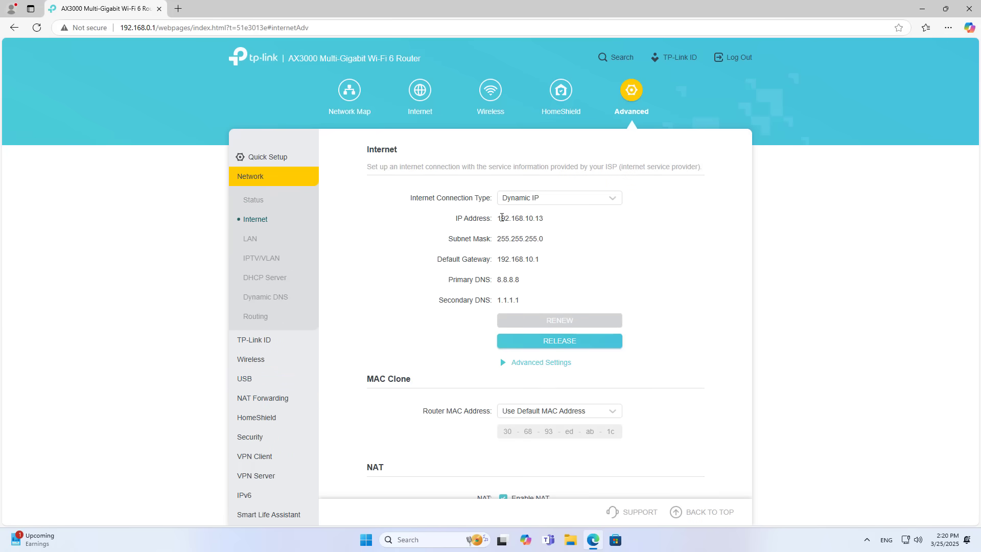
- Set Static IP 192.168.10.13, mask 255.255.255.0, gateway 192.168.10.1, DNS 8.8.8.8 and 1.1.1.1
{"action": "left_click_drag", "start_coordinate": [499, 218], "coordinate": [546, 219]}
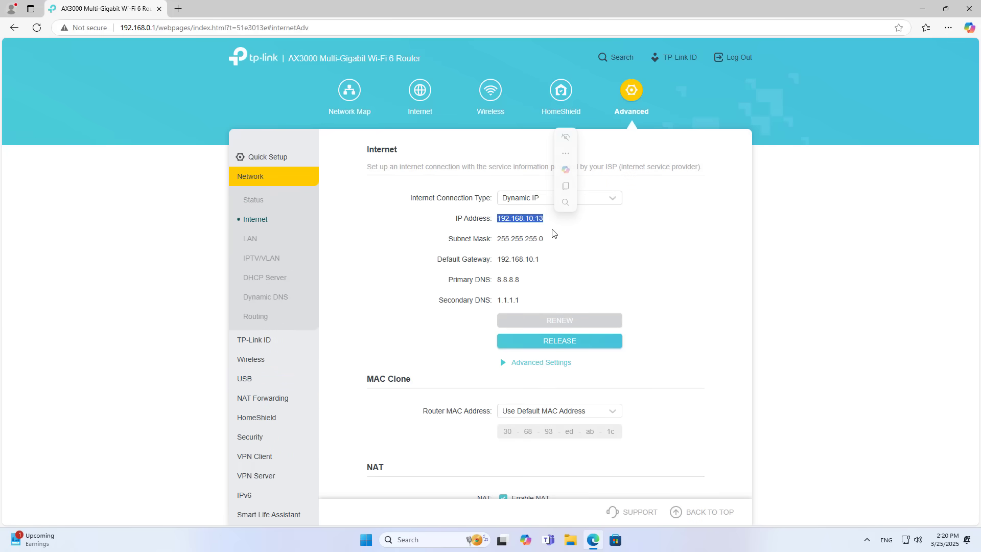
{"action": "left_click", "coordinate": [607, 204]}
{"action": "left_click", "coordinate": [585, 220]}
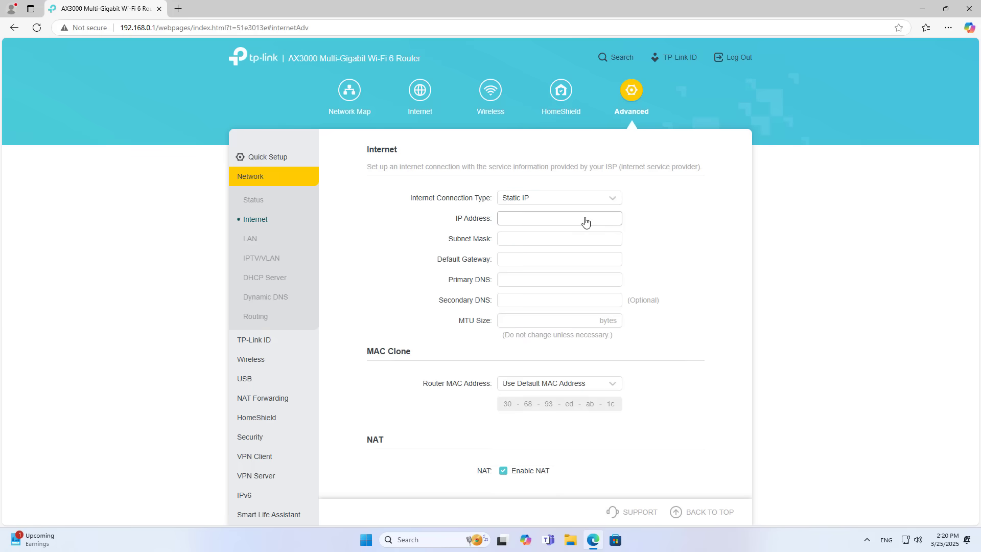
{"action": "left_click", "coordinate": [585, 218]}
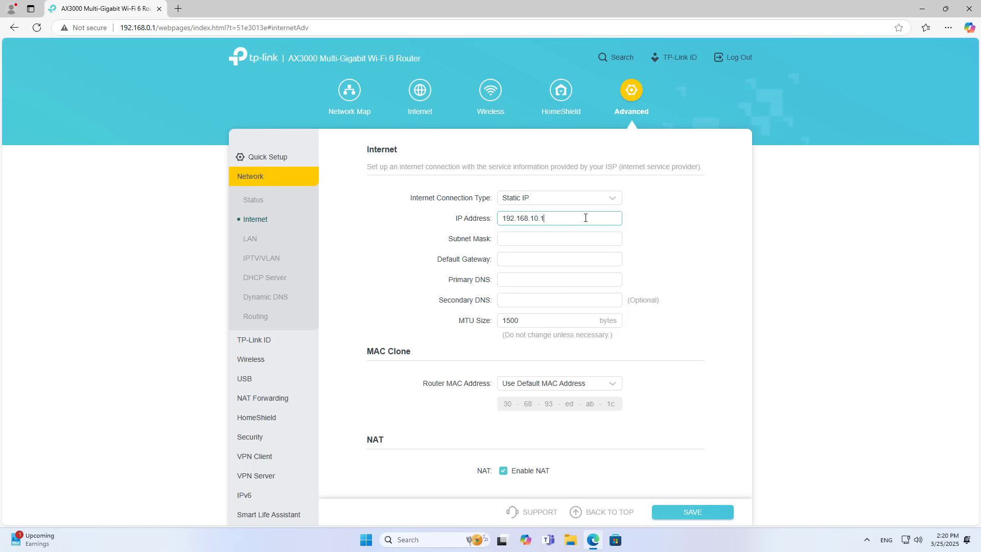
{"action": "left_click", "coordinate": [582, 239]}
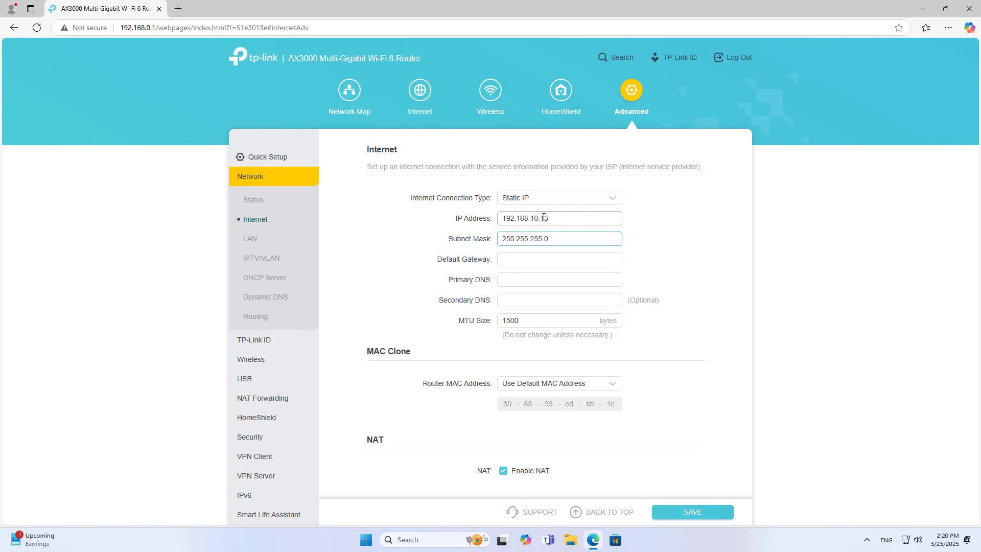
{"action": "left_click_drag", "start_coordinate": [543, 217], "coordinate": [480, 225]}
{"action": "left_click", "coordinate": [537, 257]}
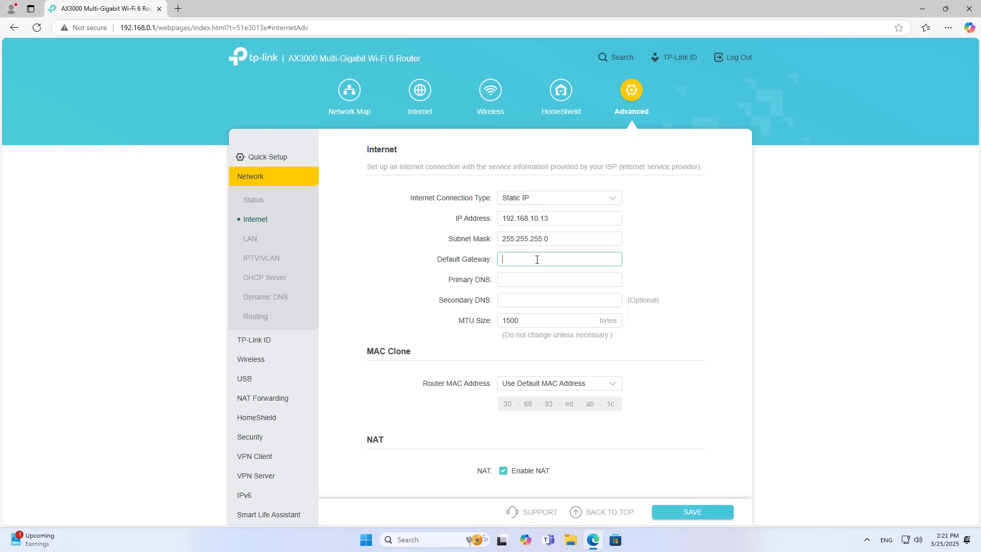
{"action": "key", "text": "ctrl+v"}
{"action": "left_click", "coordinate": [559, 278]}
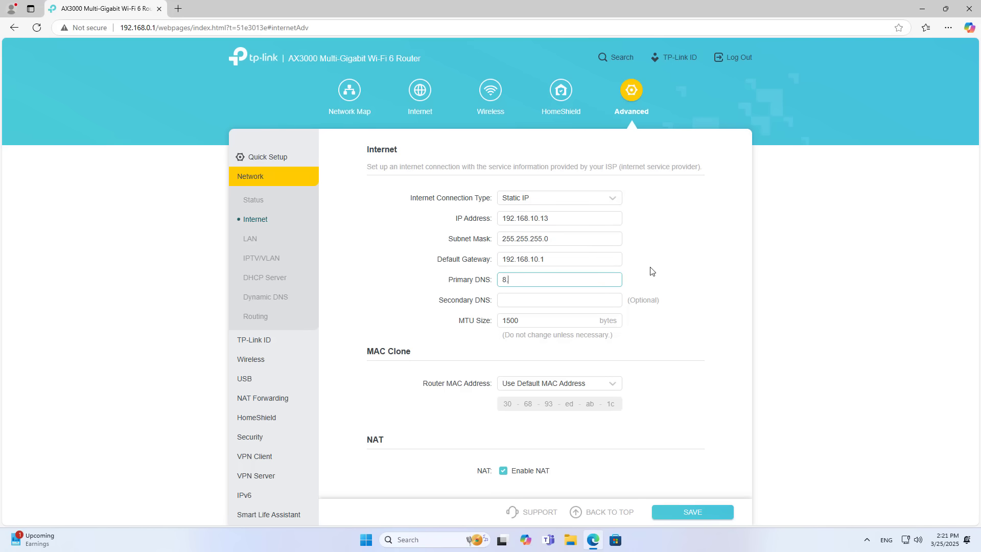
{"action": "left_click", "coordinate": [603, 299]}
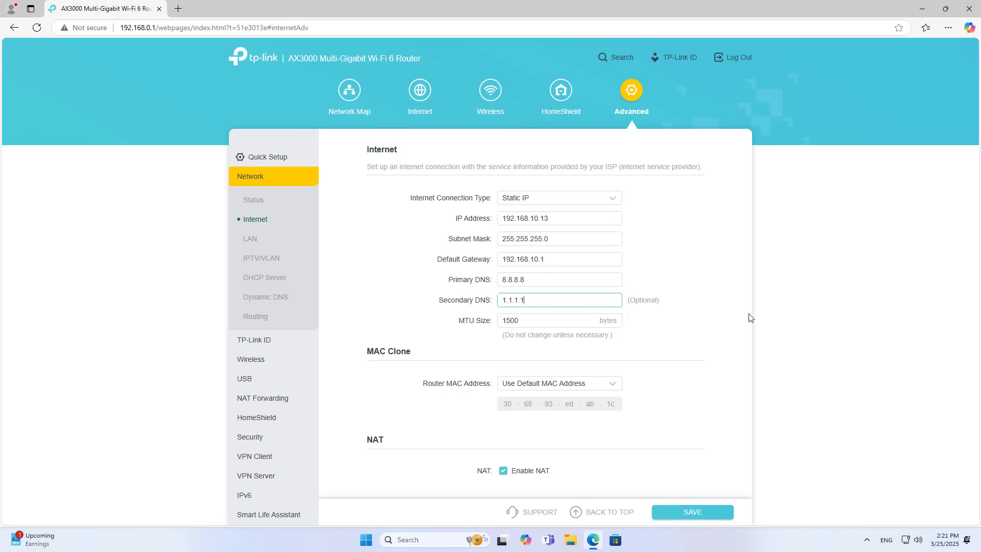
- Save the static IP internet settings and confirm they were applied
{"action": "left_click", "coordinate": [563, 216]}
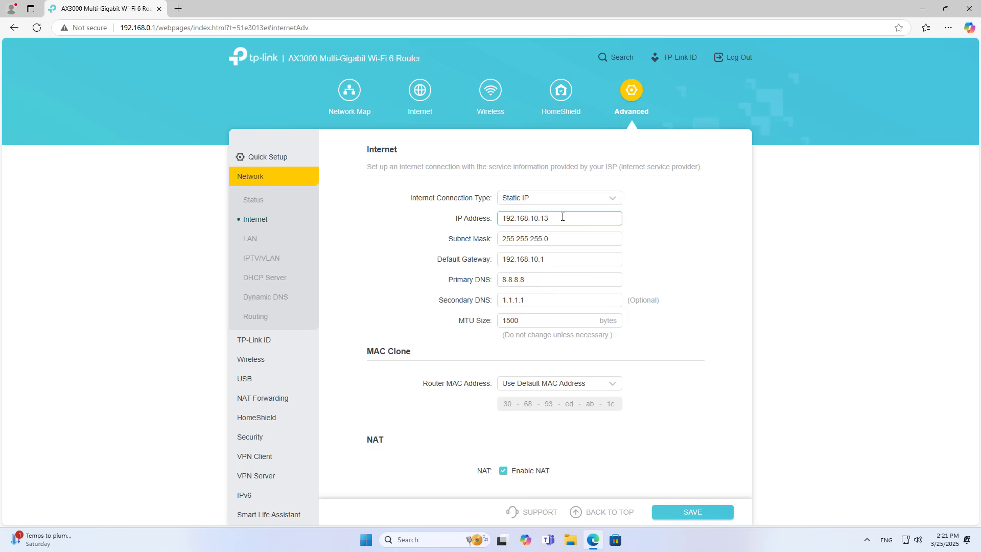
{"action": "double_click", "coordinate": [565, 218]}
{"action": "scroll", "coordinate": [640, 385], "scroll_direction": "down", "scroll_amount": 3}
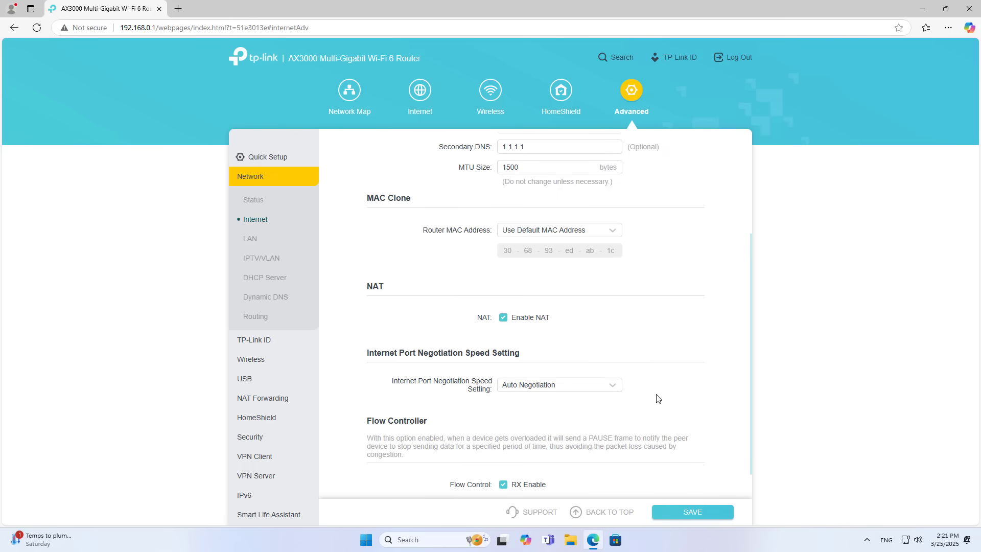
{"action": "scroll", "coordinate": [658, 398], "scroll_direction": "down", "scroll_amount": 1}
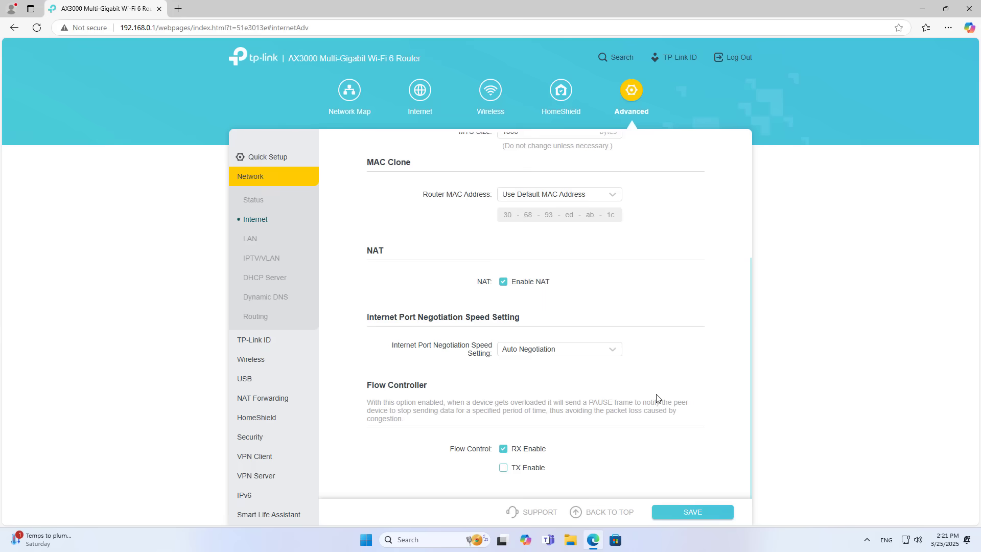
{"action": "left_click", "coordinate": [675, 512]}
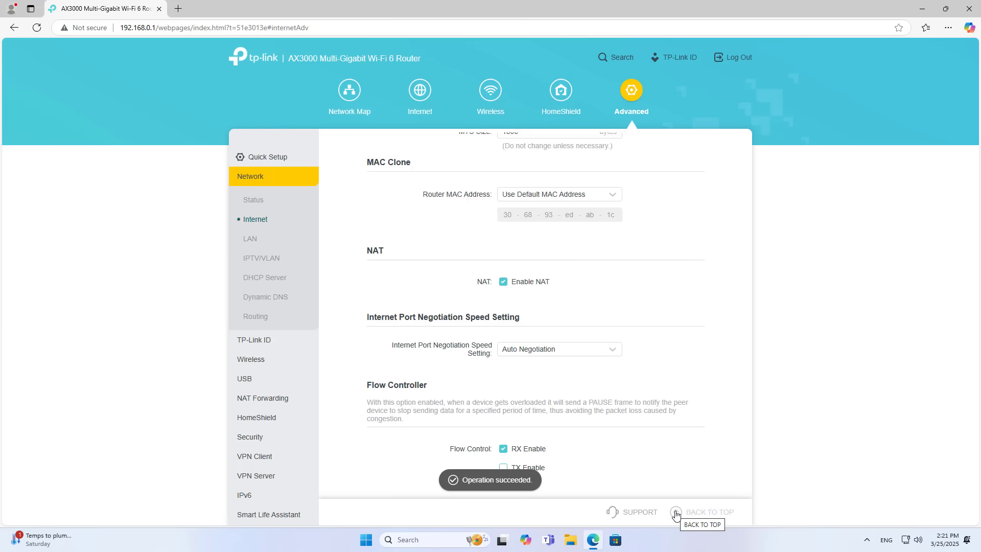
{"action": "scroll", "coordinate": [668, 449], "scroll_direction": "up", "scroll_amount": 4}
- Open the iGate GW020-H login page at 192.168.10.1 in a new tab, matching the TP-Link gateway
{"action": "left_click", "coordinate": [572, 219]}
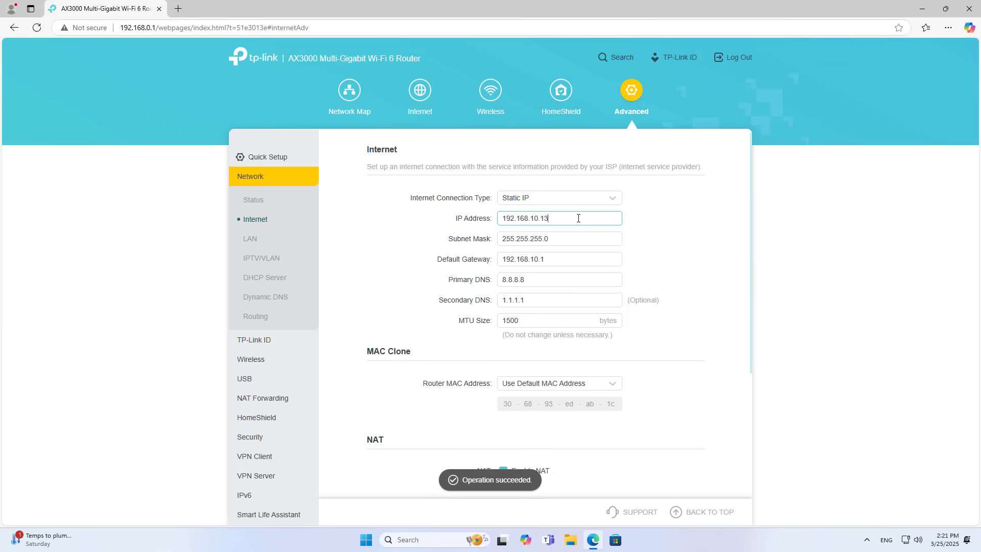
{"action": "left_click", "coordinate": [178, 8]}
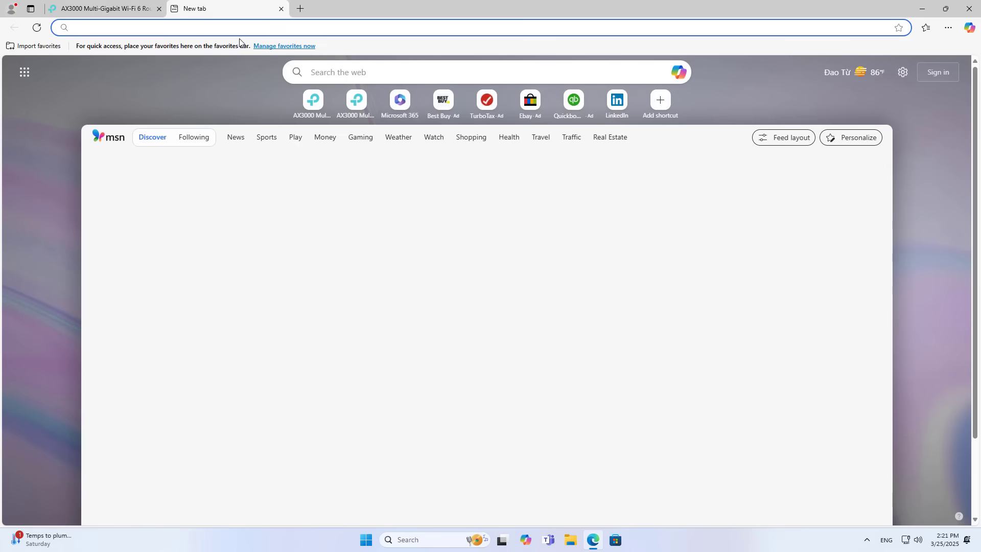
{"action": "type", "text": "192.168.0.1"}
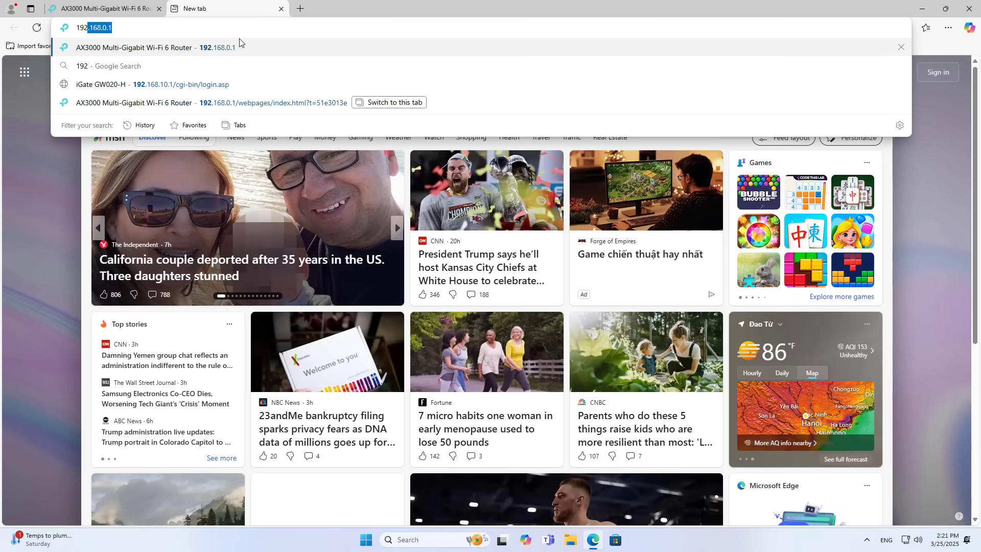
{"action": "left_click", "coordinate": [201, 84]}
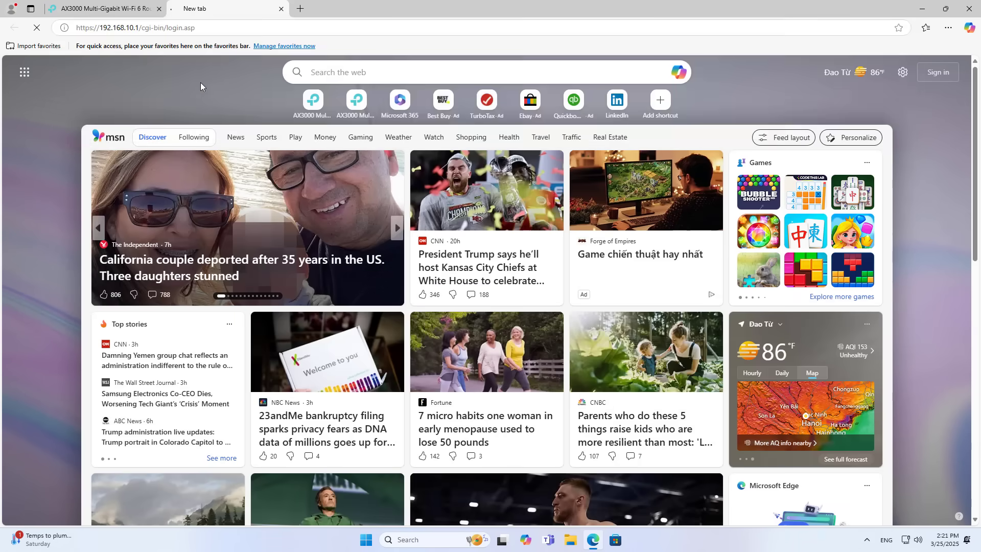
{"action": "left_click_drag", "start_coordinate": [182, 28], "coordinate": [145, 28]}
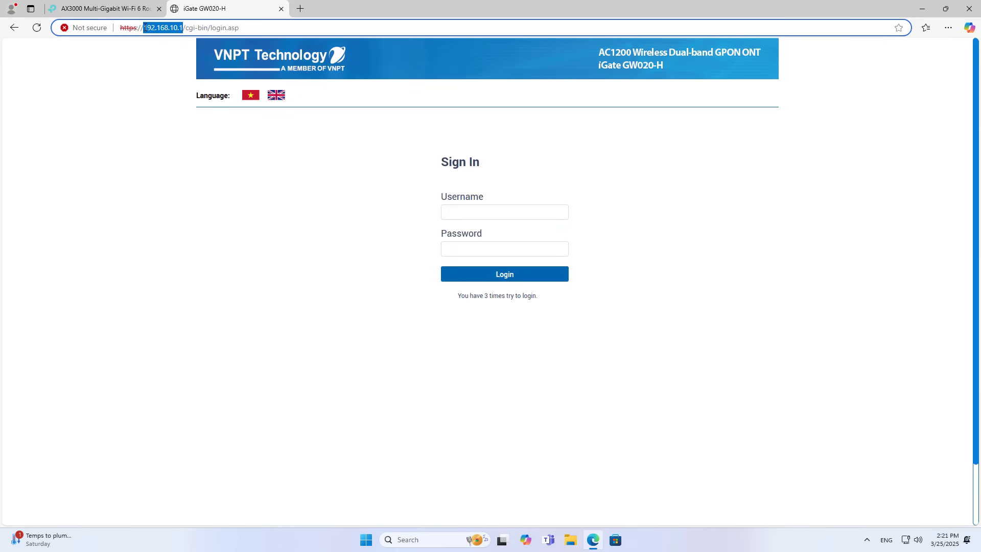
{"action": "left_click", "coordinate": [138, 9]}
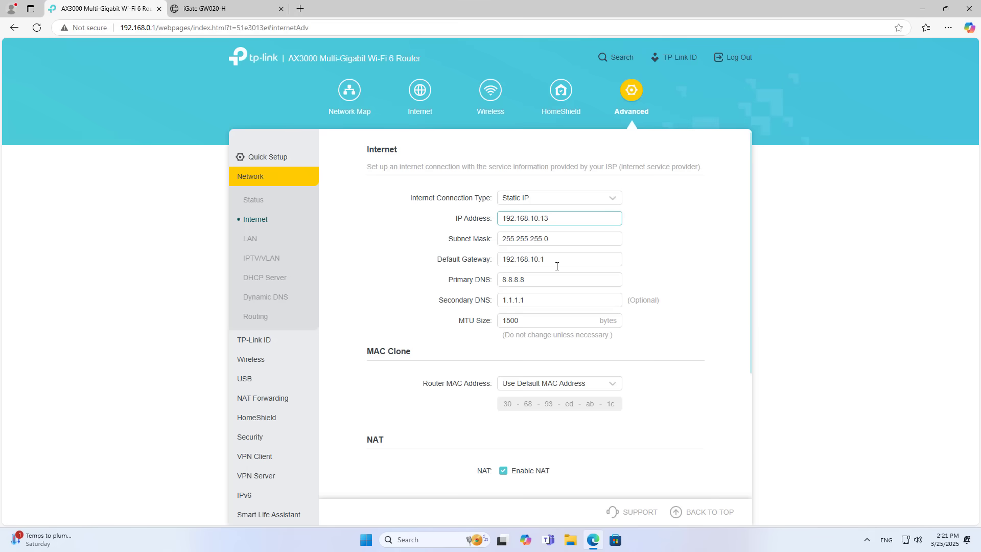
{"action": "left_click_drag", "start_coordinate": [556, 262], "coordinate": [506, 257]}
{"action": "left_click", "coordinate": [243, 11]}
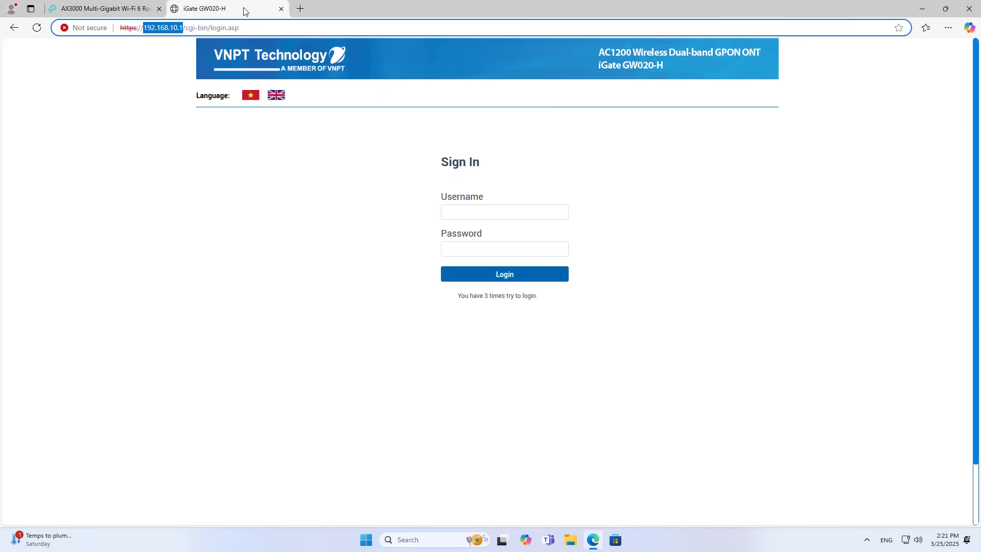
- Sign in with the admin username and password, then go to Advanced Setup
{"action": "left_click", "coordinate": [486, 213]}
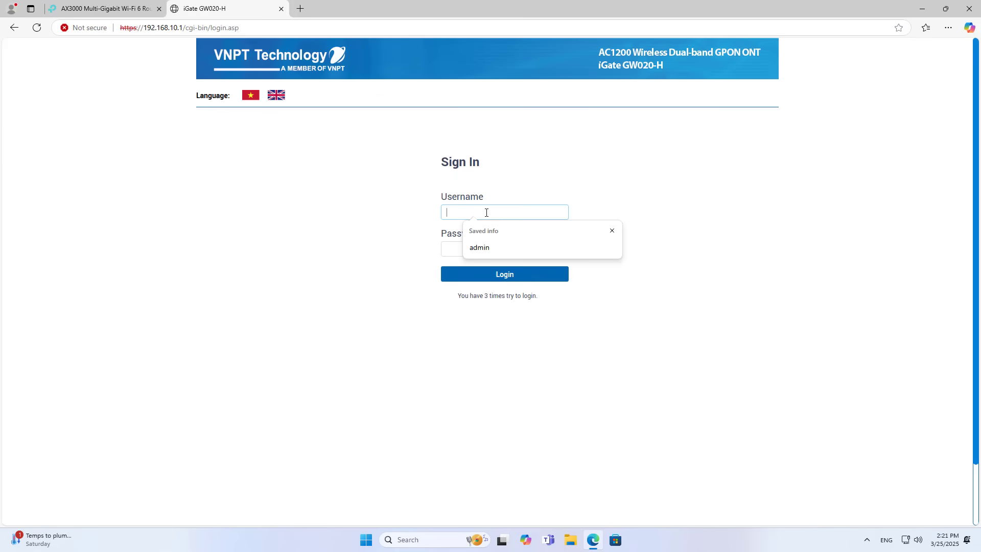
{"action": "left_click", "coordinate": [494, 249]}
{"action": "left_click", "coordinate": [494, 250]}
{"action": "type", "text": "***"}
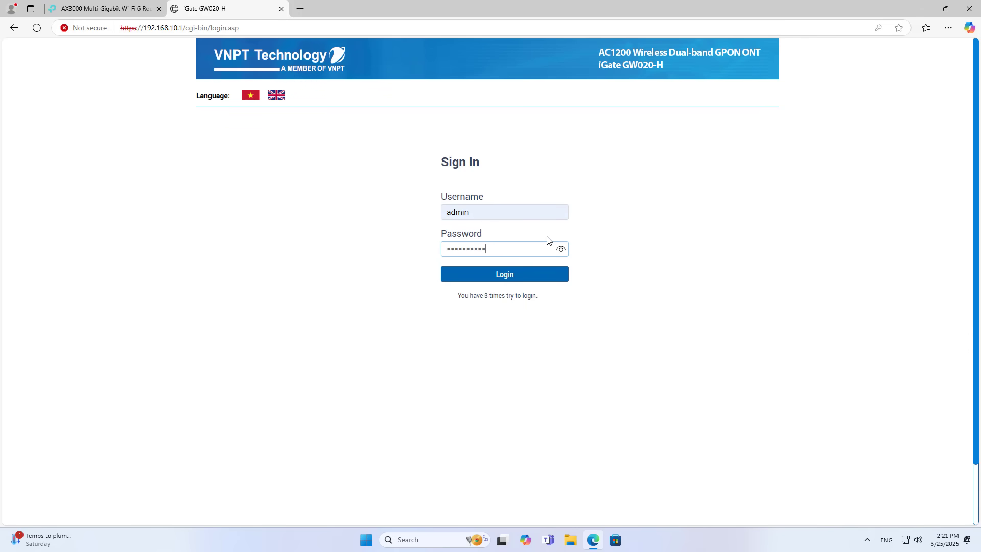
{"action": "key", "text": "Return"}
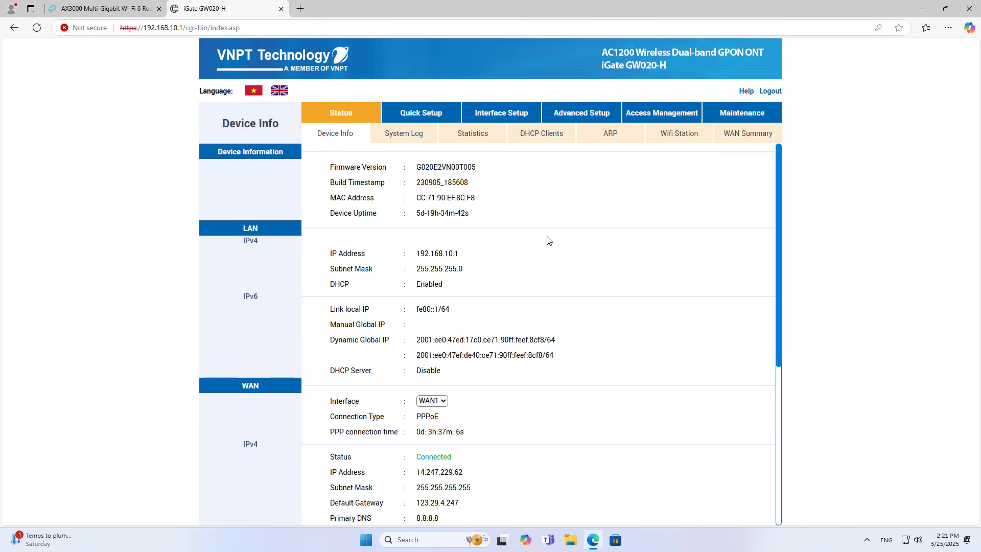
{"action": "left_click", "coordinate": [590, 119]}
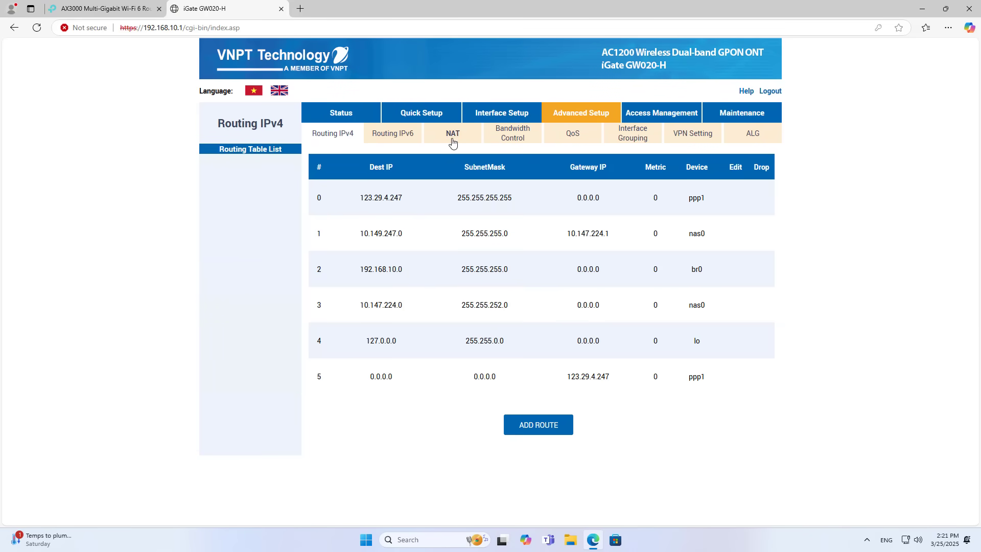
- Open NAT > Virtual Server and choose the FTP preset with port 21
{"action": "left_click", "coordinate": [452, 139]}
{"action": "left_click", "coordinate": [437, 231]}
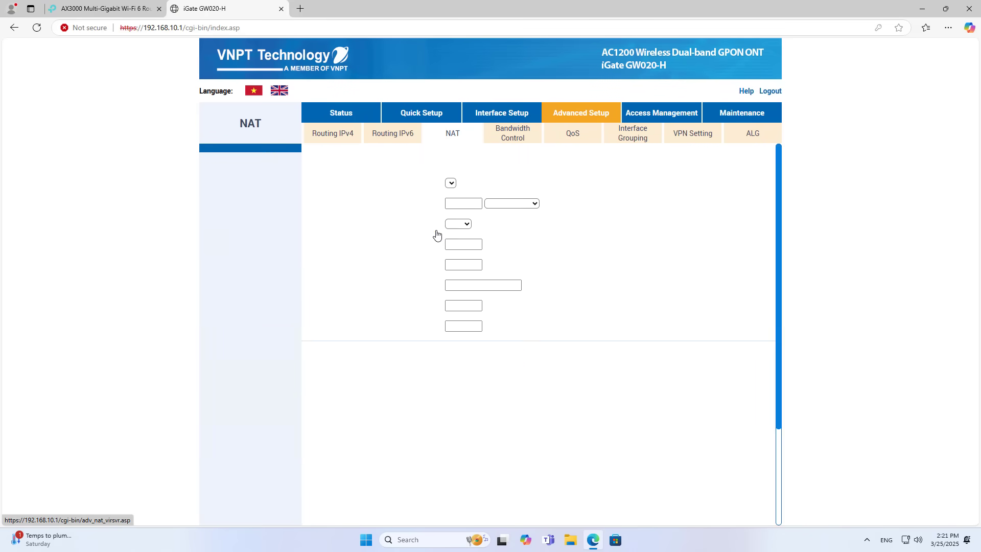
{"action": "left_click", "coordinate": [505, 206]}
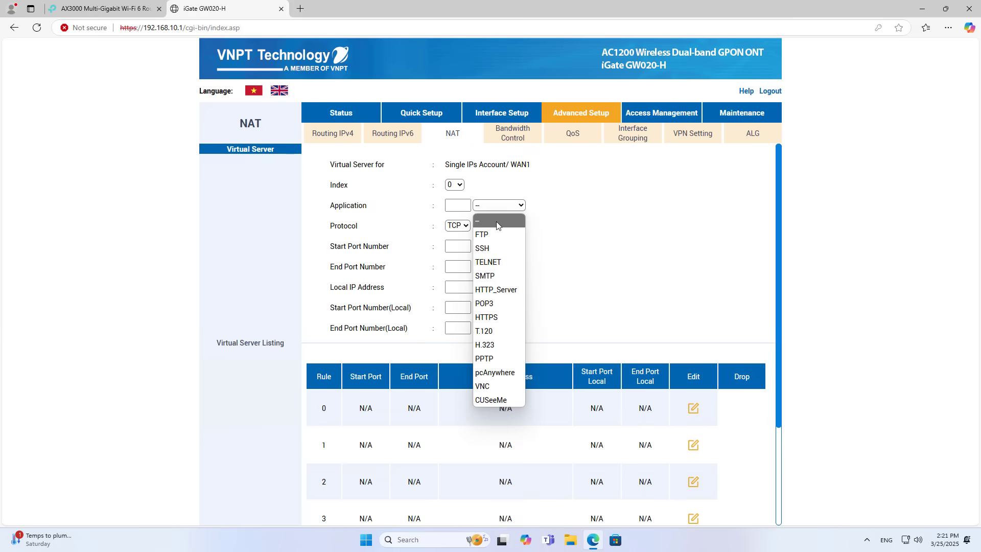
{"action": "left_click", "coordinate": [494, 235]}
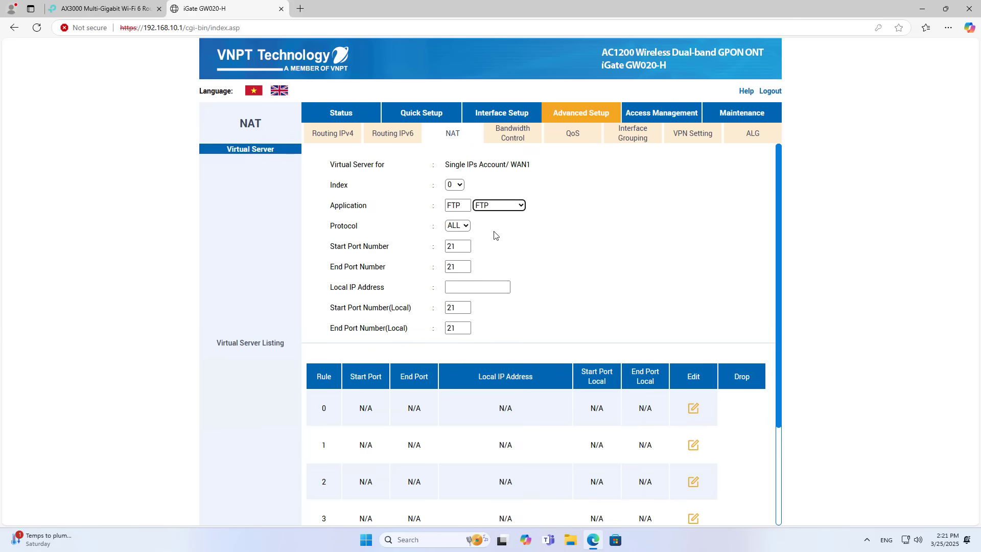
{"action": "double_click", "coordinate": [456, 246]}
{"action": "left_click", "coordinate": [460, 287]}
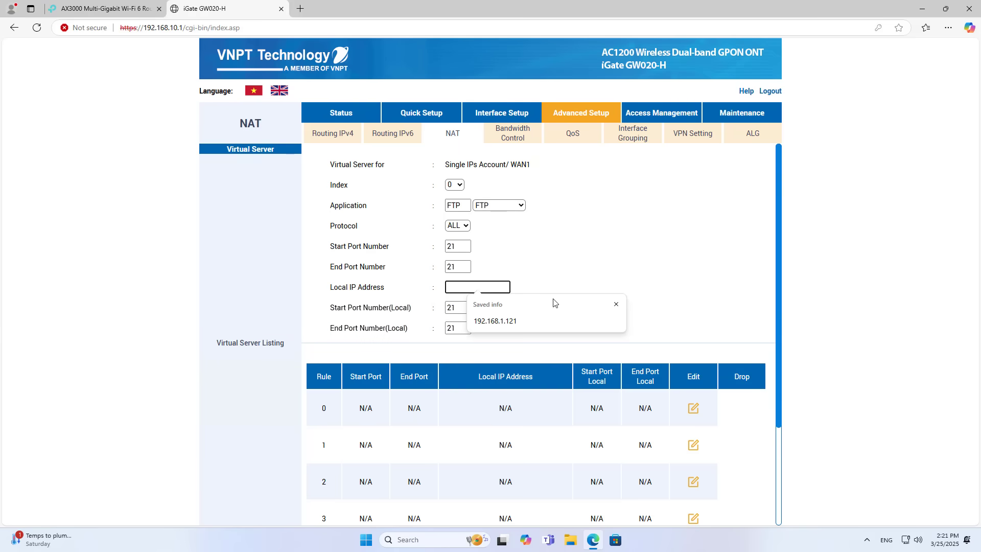
{"action": "left_click", "coordinate": [617, 304]}
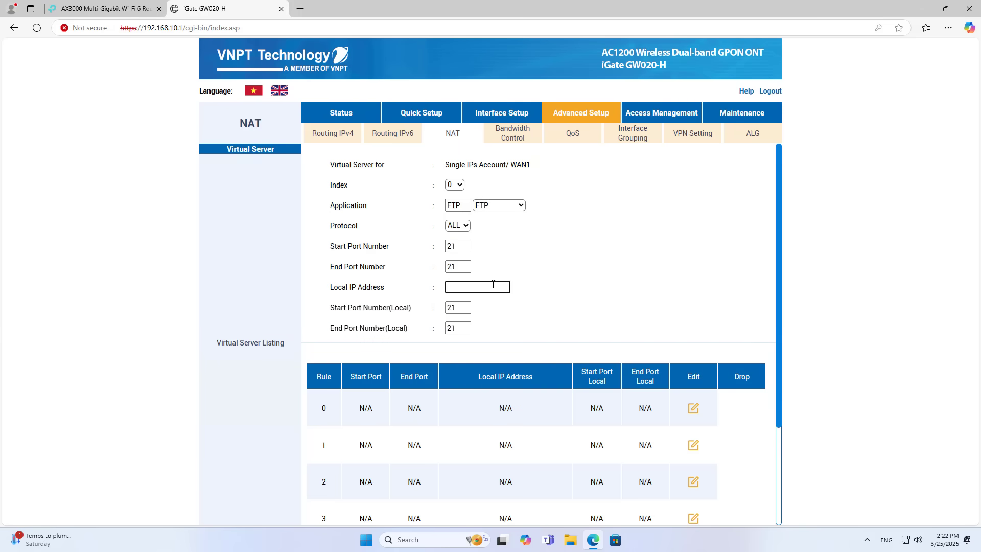
- Copy 192.168.10.13 from the TP-Link tab into the rule's Local IP Address
{"action": "left_click", "coordinate": [130, 8]}
{"action": "left_click_drag", "start_coordinate": [552, 219], "coordinate": [505, 217]}
{"action": "right_click", "coordinate": [520, 217]}
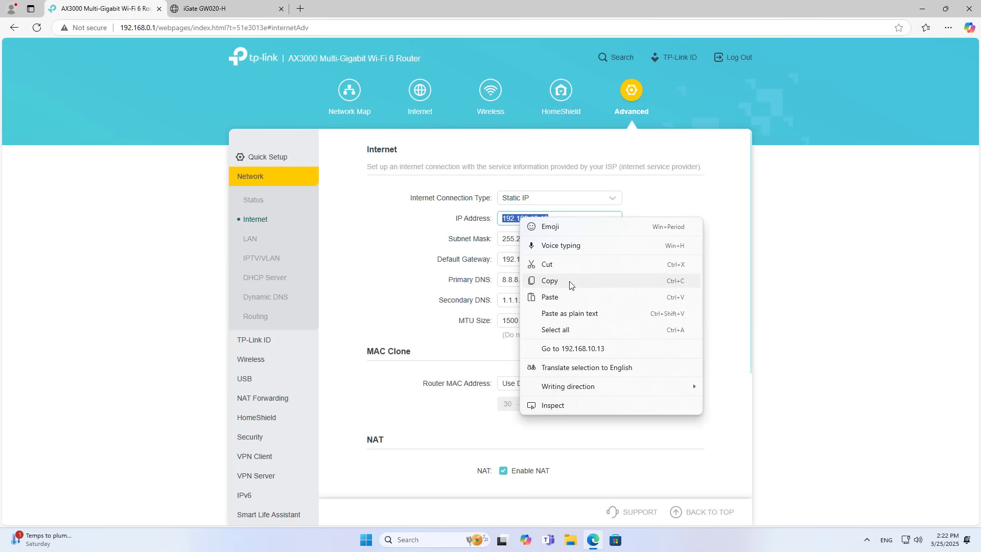
{"action": "left_click", "coordinate": [571, 284]}
{"action": "left_click", "coordinate": [233, 8]}
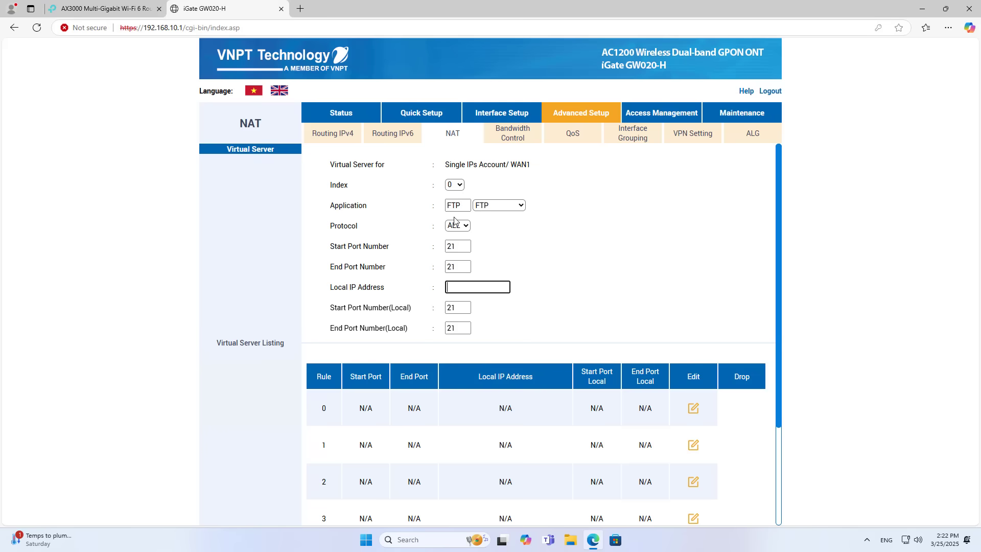
{"action": "right_click", "coordinate": [482, 290]}
{"action": "left_click", "coordinate": [509, 446]}
- Apply the rule and verify row 0 forwards port 21 to 192.168.10.13
{"action": "double_click", "coordinate": [451, 266]}
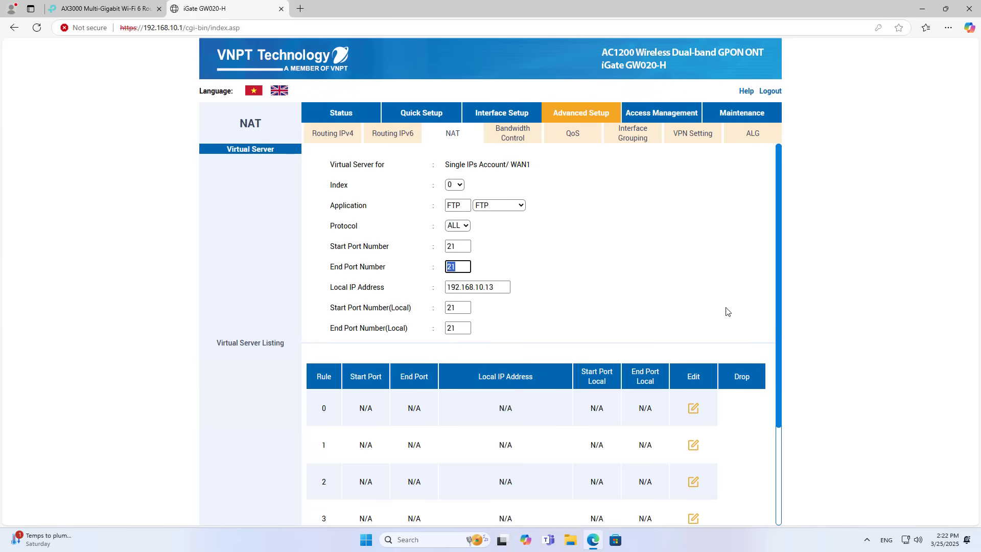
{"action": "scroll", "coordinate": [777, 308], "scroll_direction": "down", "scroll_amount": 3}
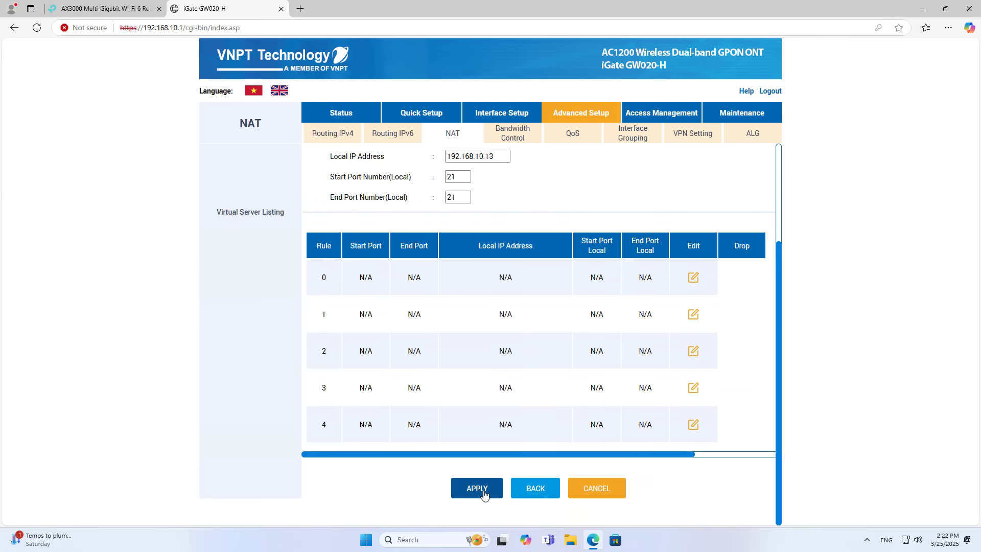
{"action": "left_click", "coordinate": [484, 494]}
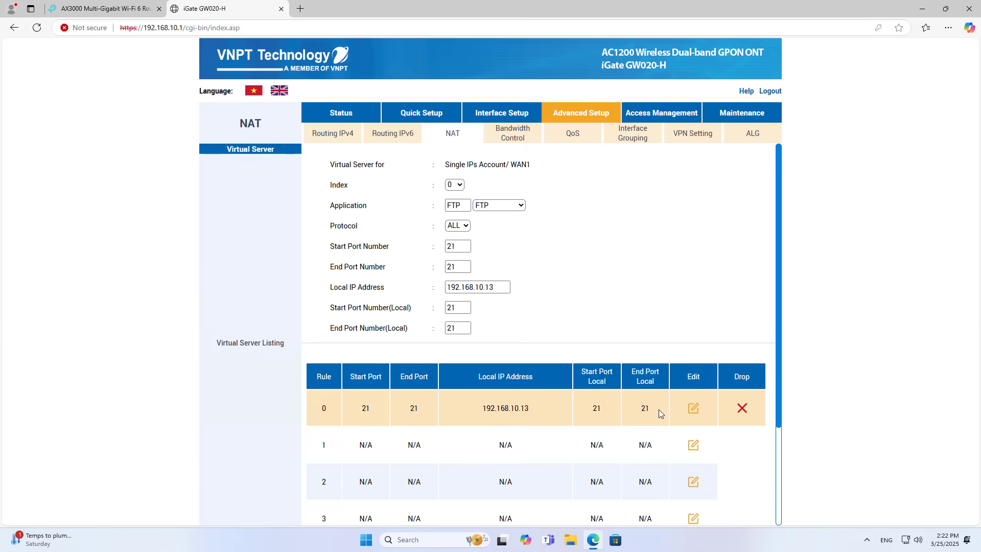
{"action": "left_click_drag", "start_coordinate": [659, 409], "coordinate": [355, 404]}
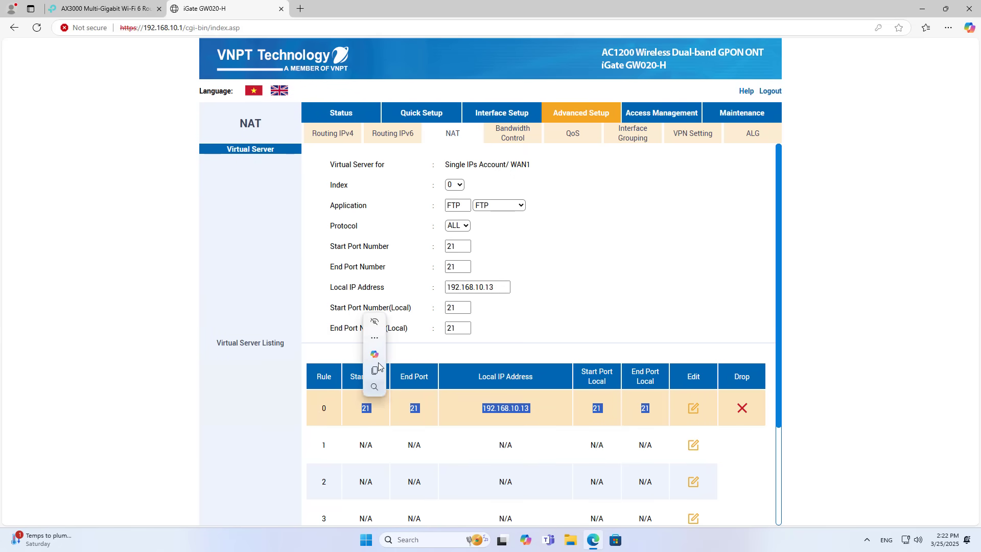
- Open ping.eu in a new tab and go to its Port check tool
{"action": "key", "text": "ctrl+t"}
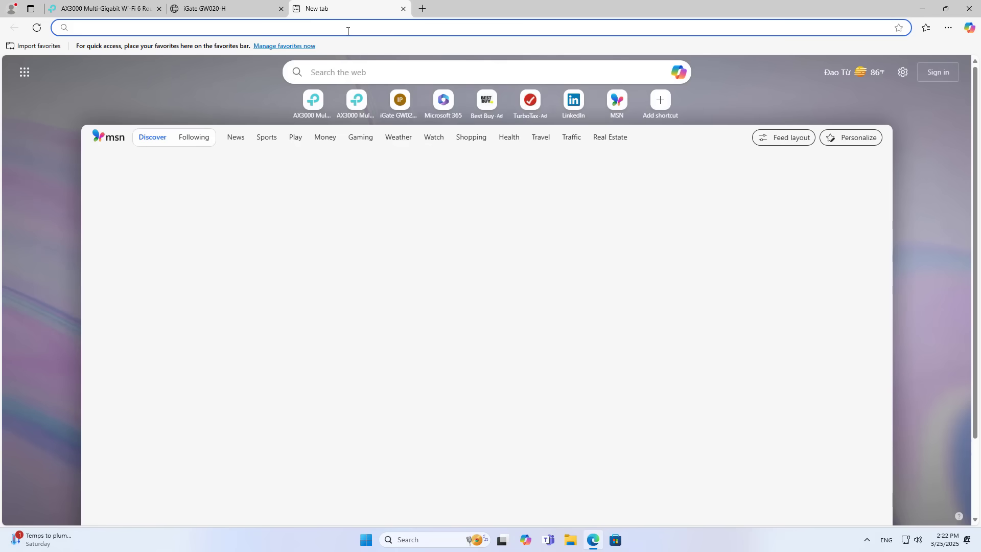
{"action": "type", "text": "ping.eu"}
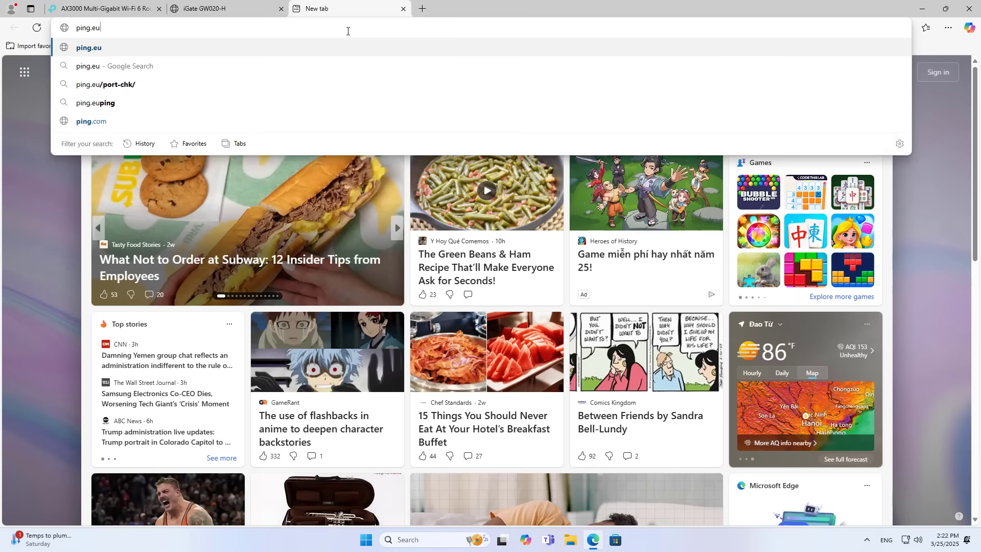
{"action": "key", "text": "Return"}
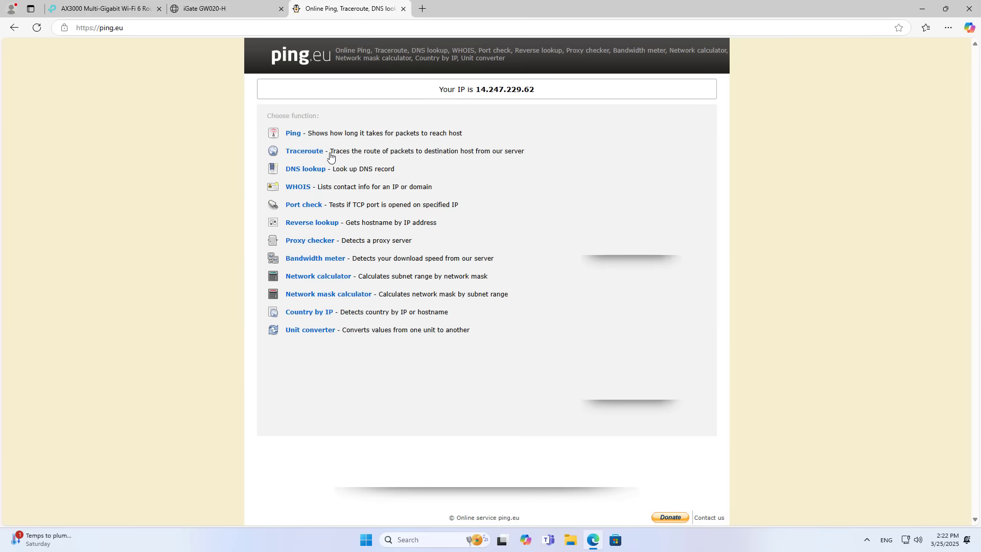
{"action": "left_click", "coordinate": [313, 206]}
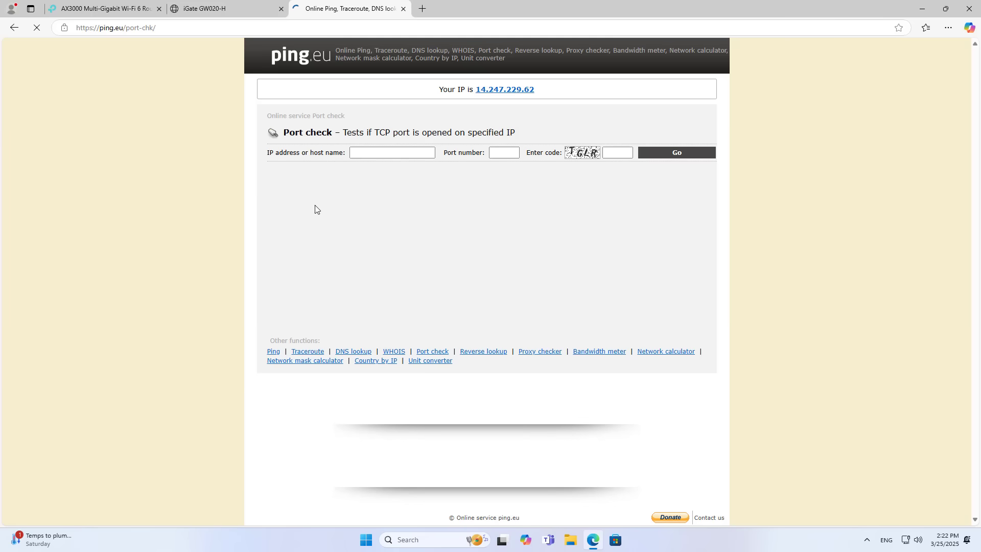
{"action": "left_click", "coordinate": [488, 92]}
{"action": "left_click", "coordinate": [508, 151]}
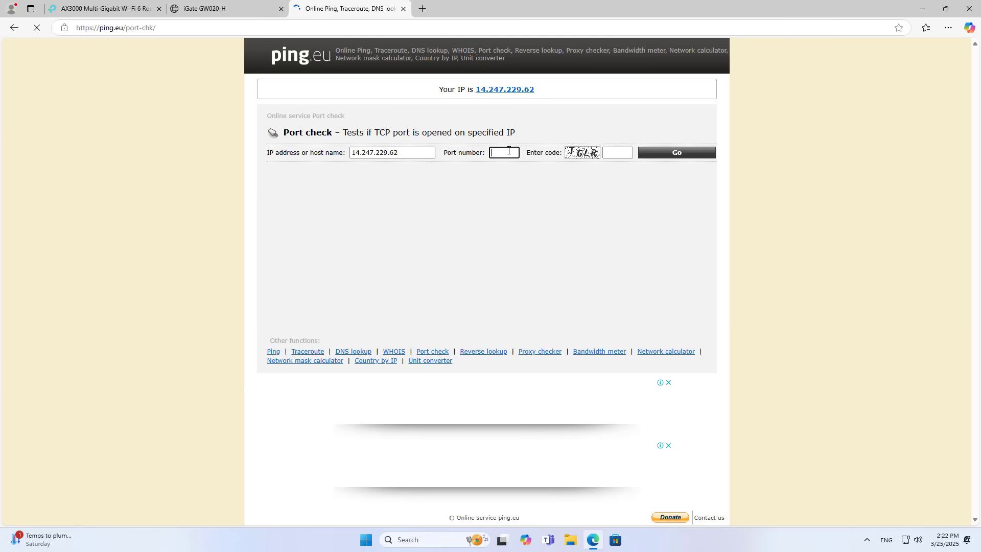
{"action": "left_click", "coordinate": [606, 154]}
{"action": "type", "text": "TGLR"}
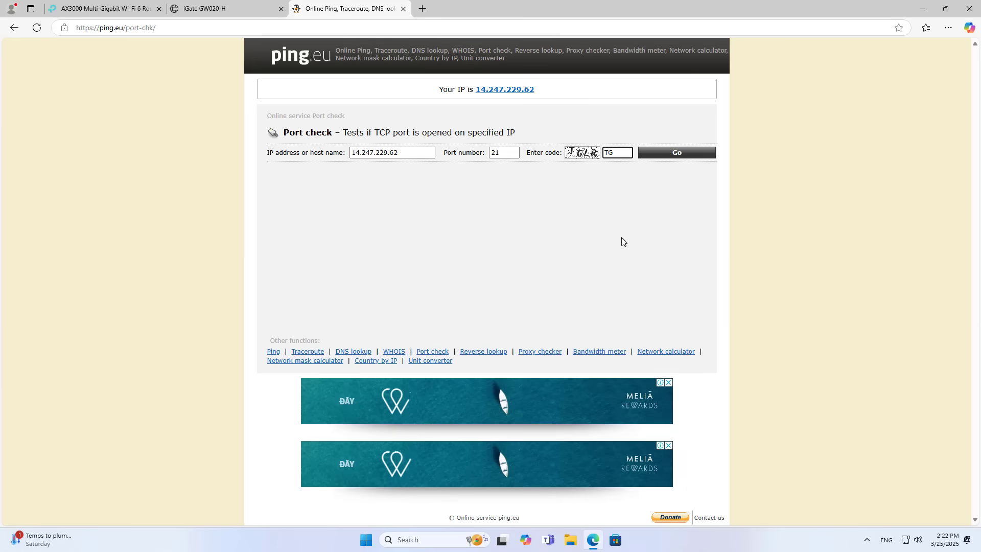
{"action": "left_click", "coordinate": [669, 154]}
- Confirm the result shows port 21 open, then minimize the browser
{"action": "left_click_drag", "start_coordinate": [374, 191], "coordinate": [351, 191]}
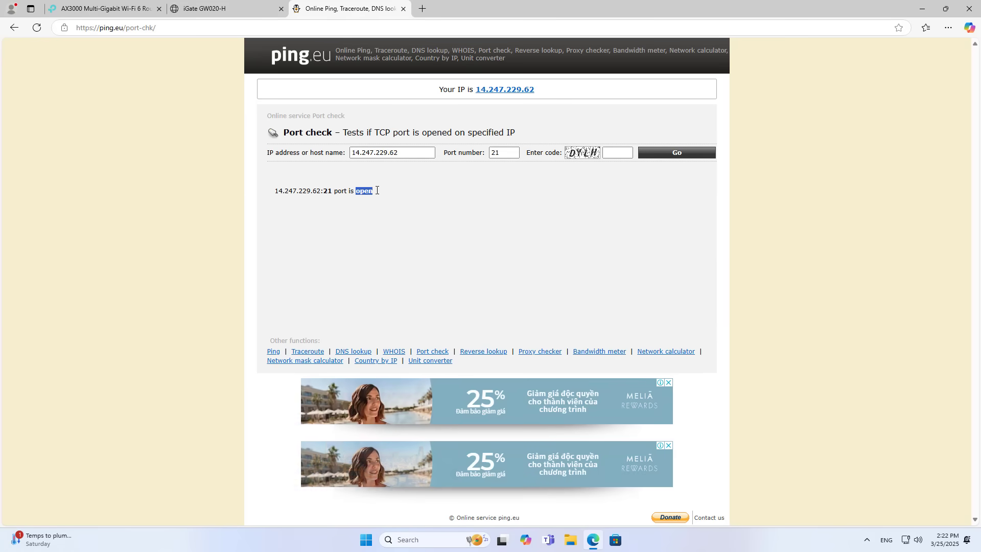
{"action": "left_click", "coordinate": [322, 191]}
{"action": "left_click_drag", "start_coordinate": [331, 191], "coordinate": [275, 192]}
{"action": "left_click", "coordinate": [320, 194]}
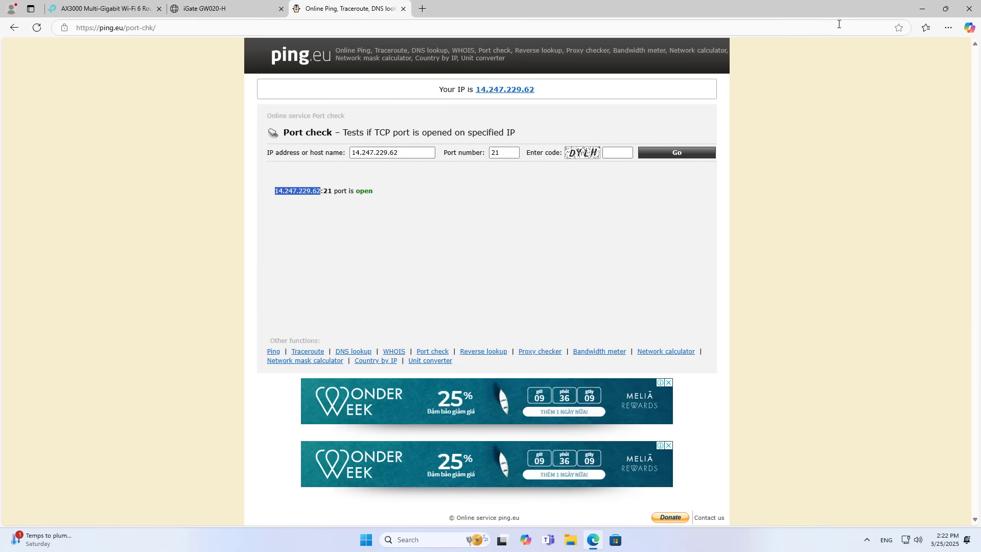
{"action": "left_click", "coordinate": [945, 9]}
- Open File Explorer and go to ftp://14.247.229.62
{"action": "key", "text": "super+d"}
{"action": "key", "text": "super+e"}
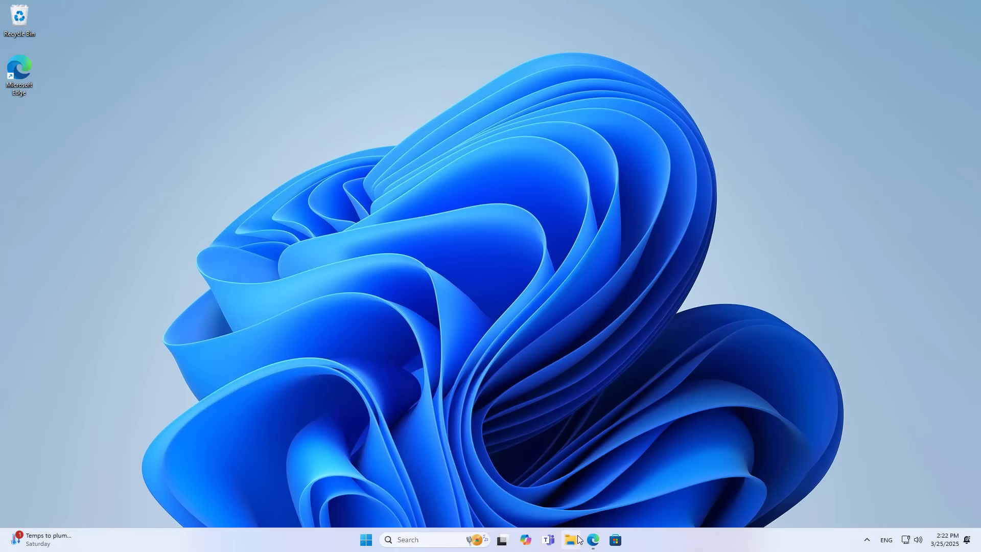
{"action": "left_click", "coordinate": [66, 322]}
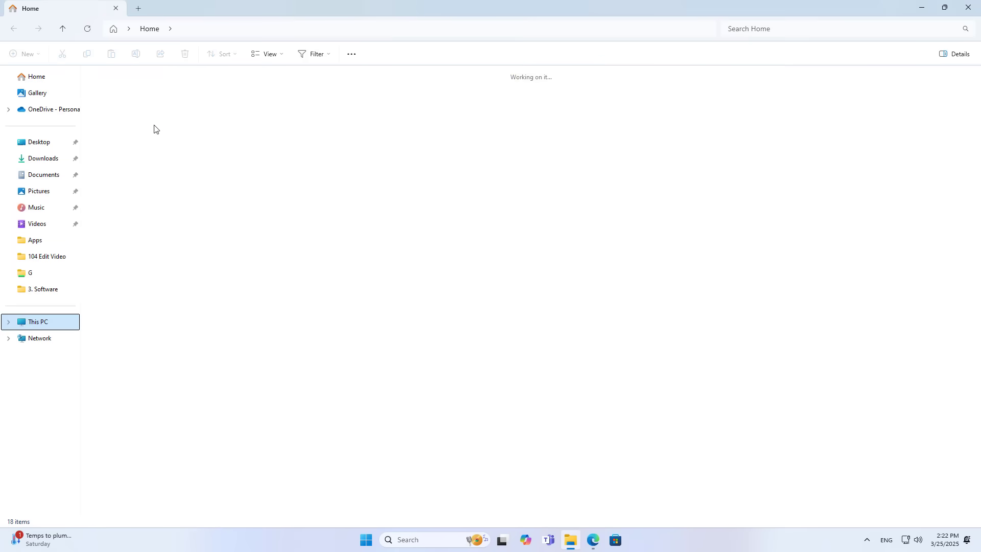
{"action": "left_click", "coordinate": [199, 31]}
{"action": "type", "text": "ft"}
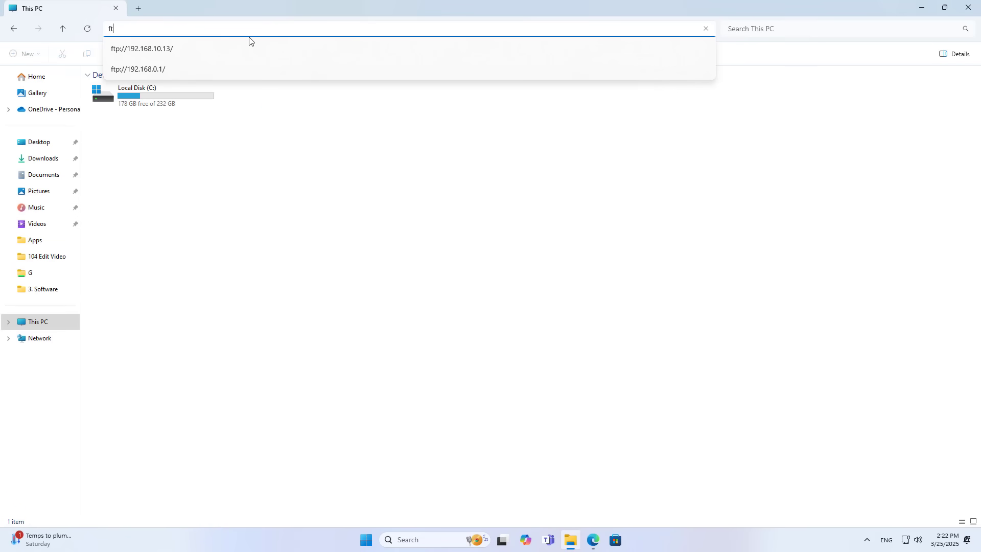
{"action": "type", "text": "p://14.247.229.62"}
{"action": "key", "text": "Return"}
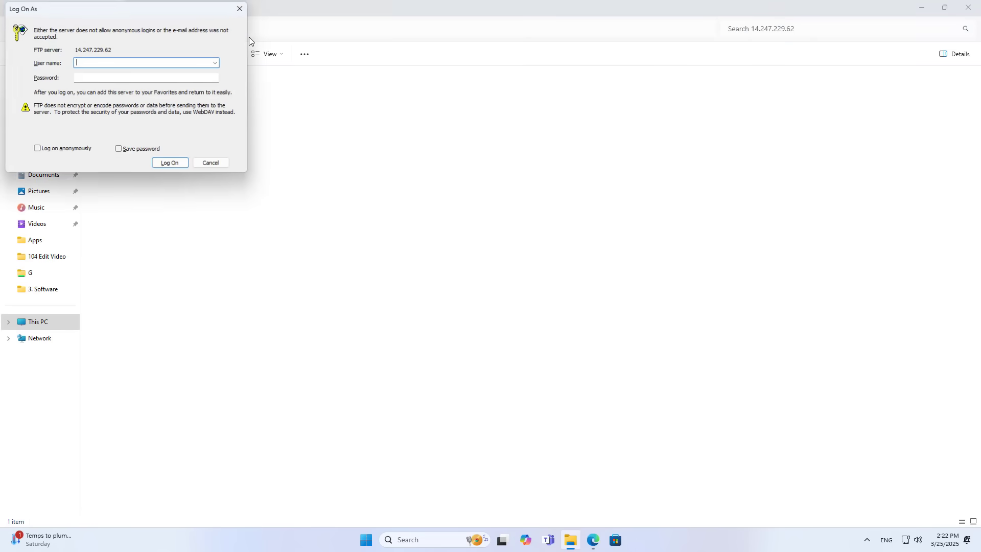
- Log on with the FTP username and password and open G containing tp link share ok.txt
{"action": "left_click_drag", "start_coordinate": [77, 49], "coordinate": [120, 50]}
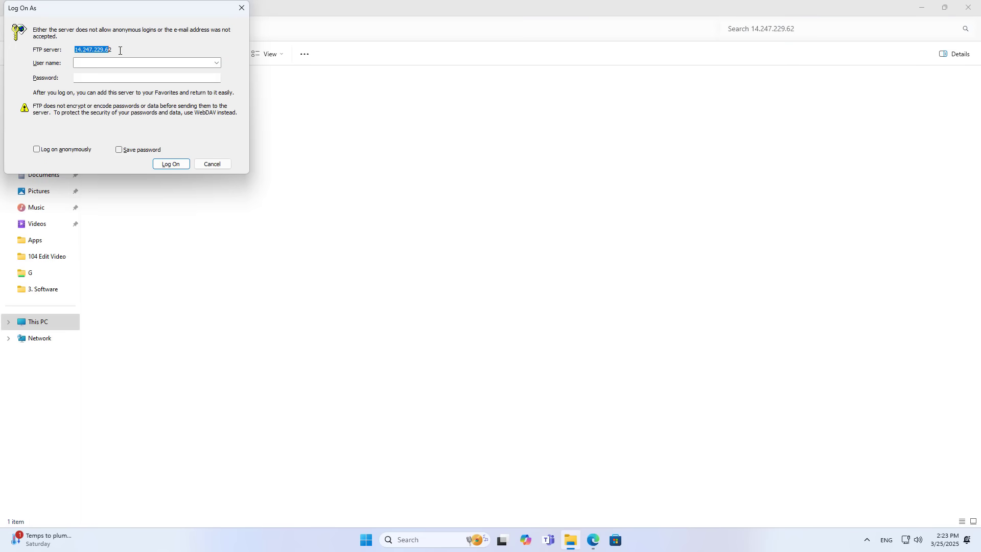
{"action": "left_click", "coordinate": [134, 63]}
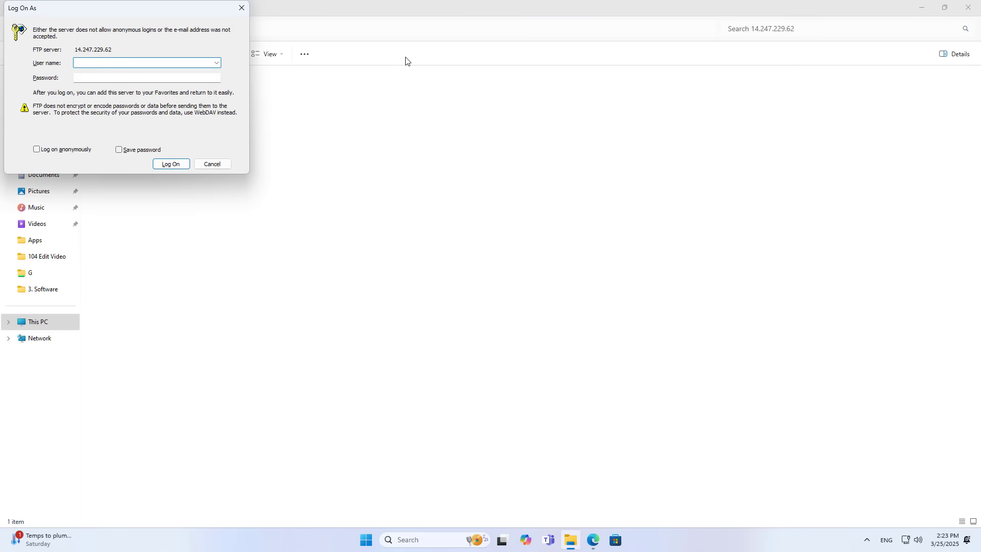
{"action": "key", "text": "Tab"}
{"action": "type", "text": "a"}
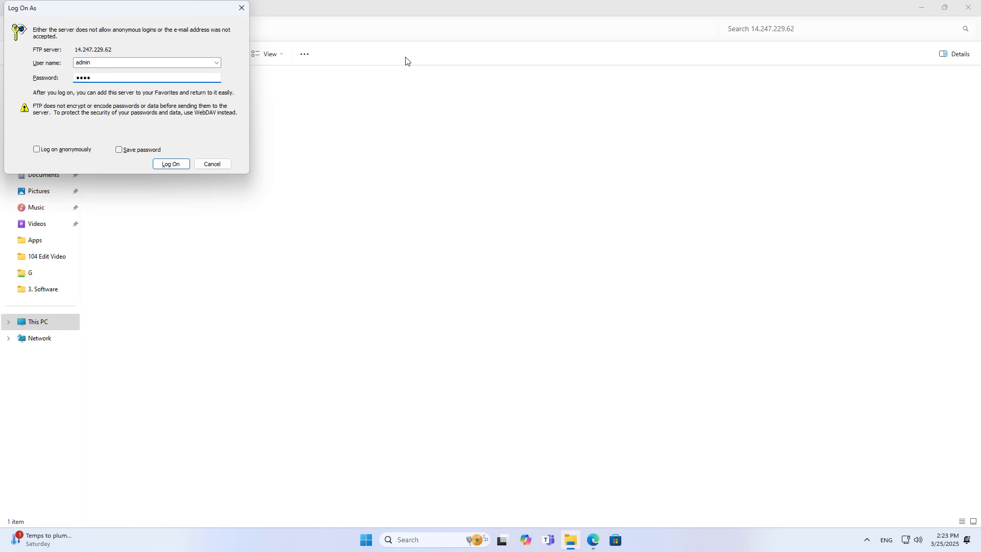
{"action": "left_click", "coordinate": [182, 168]}
{"action": "double_click", "coordinate": [121, 81]}
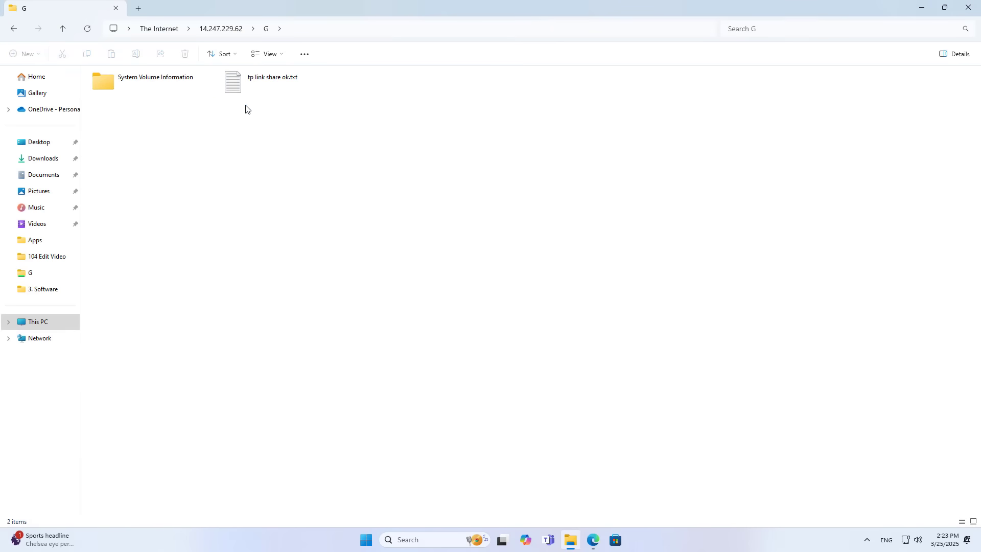
{"action": "left_click", "coordinate": [250, 84]}
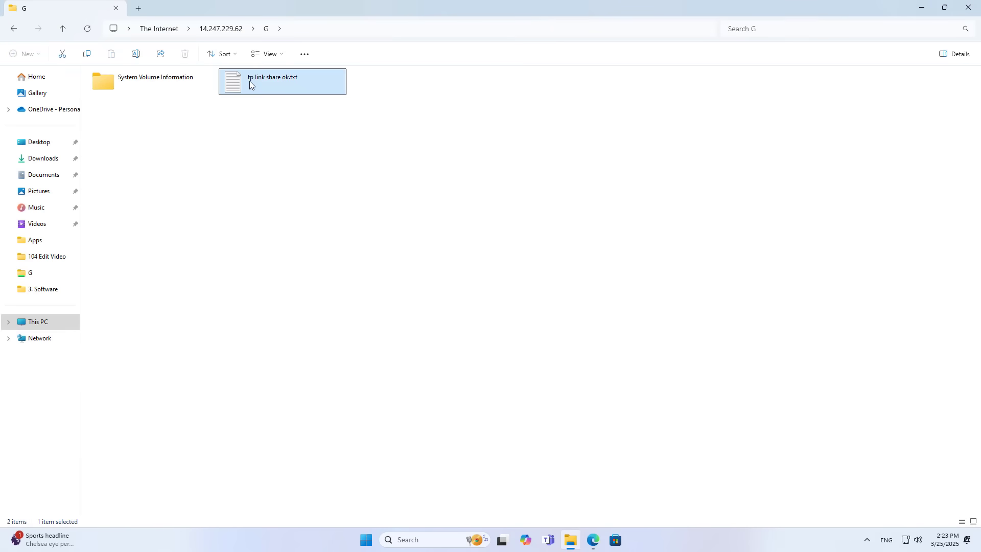
- Close Explorer plus the ping.eu and iGate tabs, keeping the TP-Link Internet tab
{"action": "left_click", "coordinate": [328, 31]}
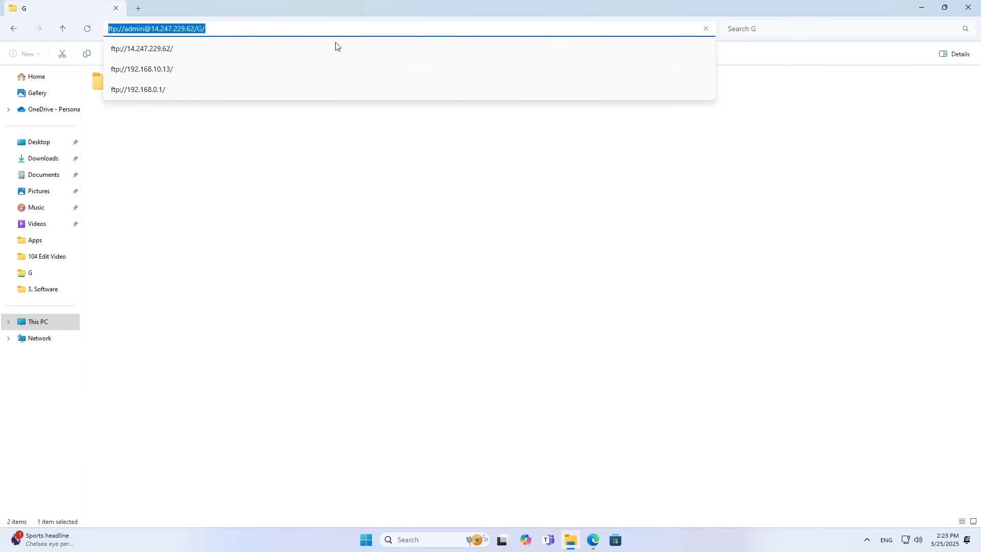
{"action": "left_click", "coordinate": [938, 62]}
{"action": "left_click", "coordinate": [969, 7]}
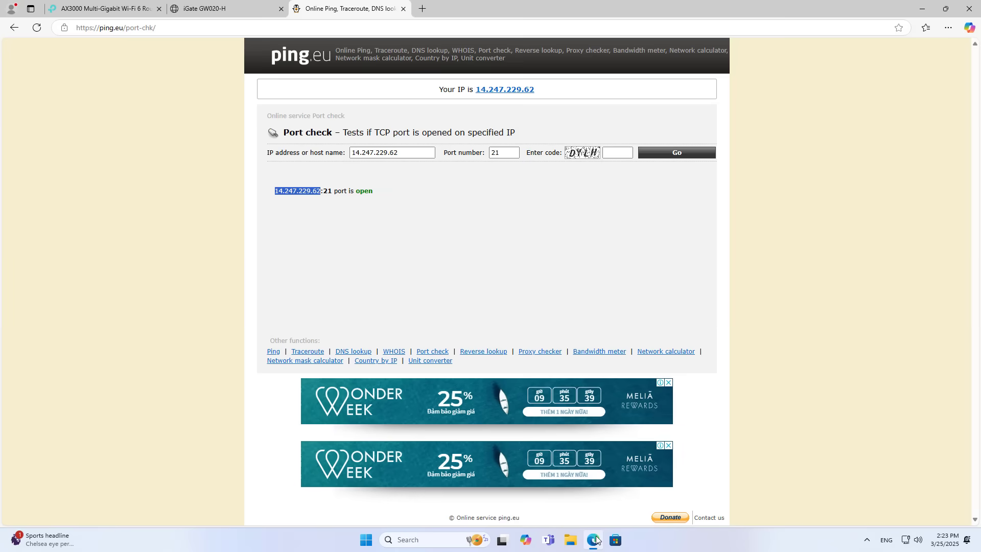
{"action": "left_click", "coordinate": [406, 14]}
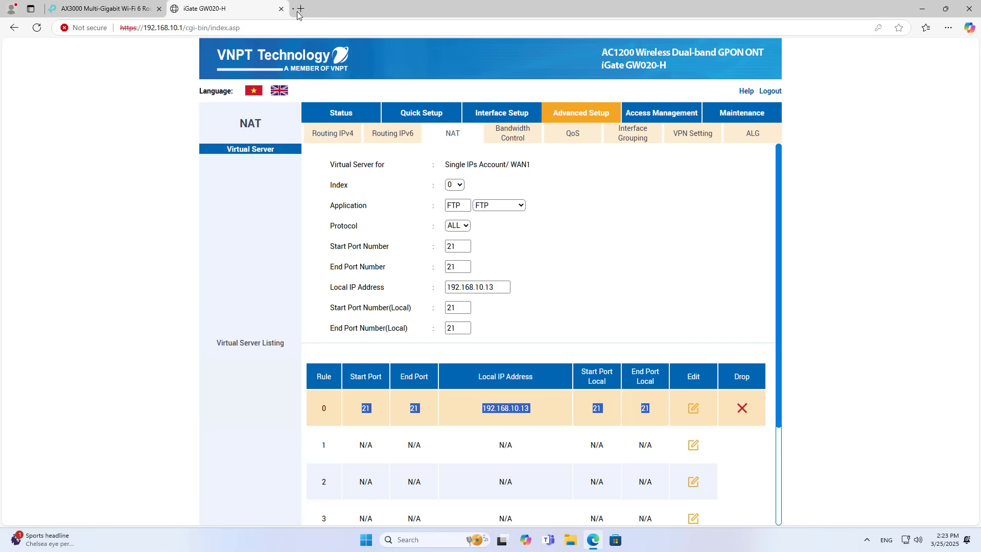
{"action": "left_click", "coordinate": [280, 9]}
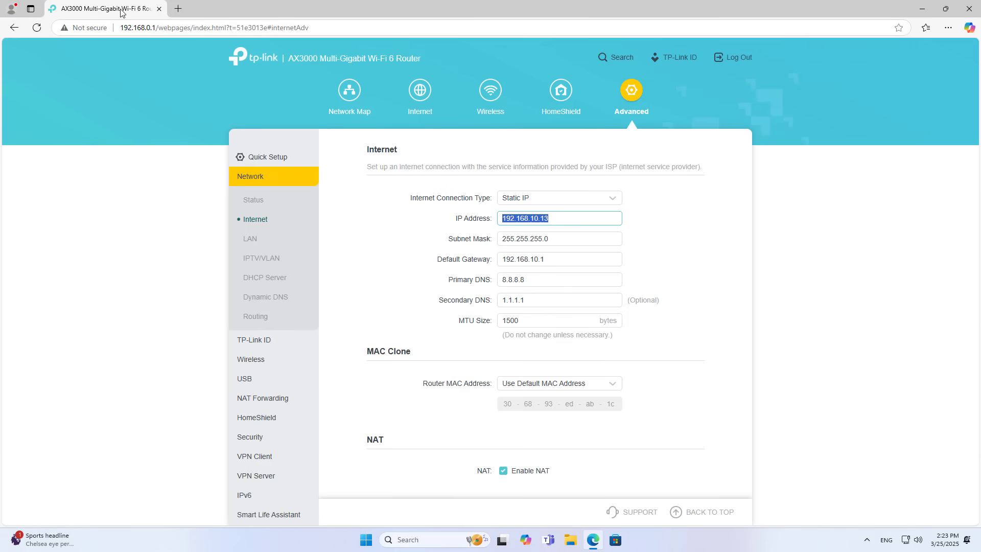
- Under Advanced > USB > USB Storage Device, follow Set DDNS beside Internet FTP to Dynamic DNS
{"action": "left_click", "coordinate": [628, 105]}
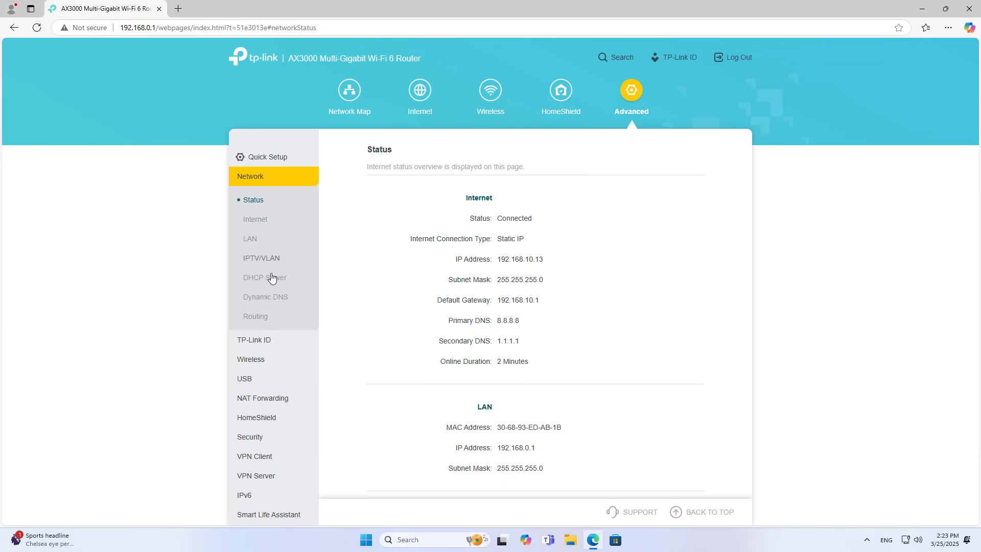
{"action": "left_click", "coordinate": [255, 379]}
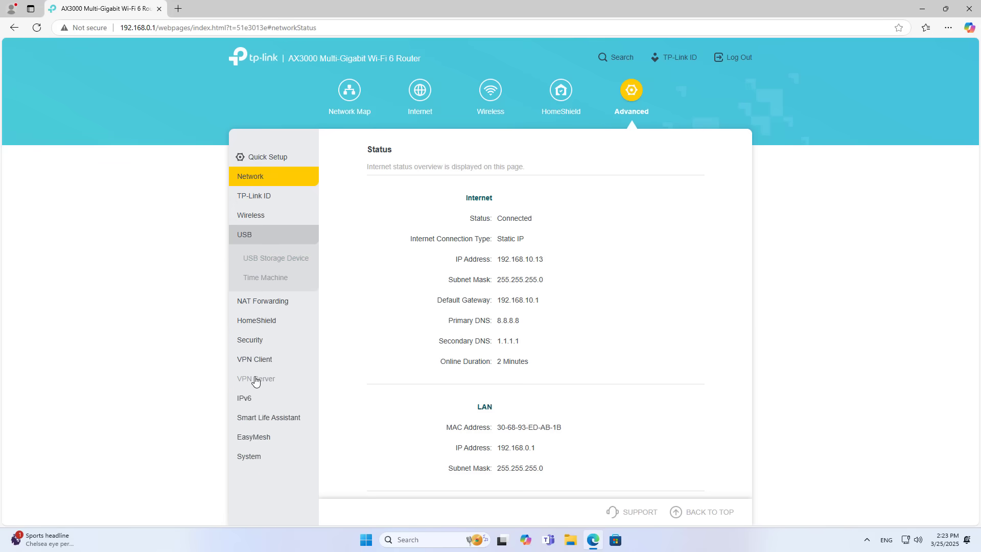
{"action": "left_click", "coordinate": [266, 260]}
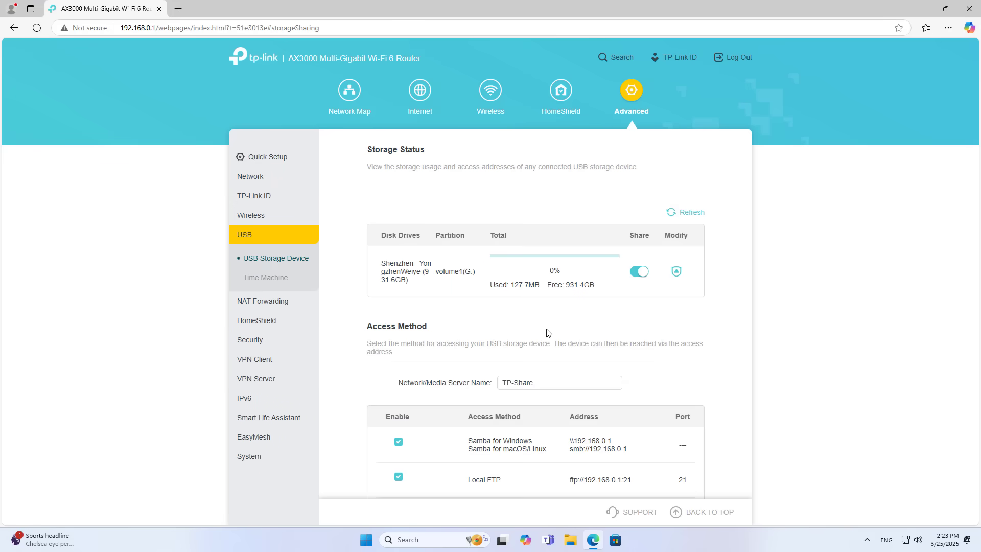
{"action": "scroll", "coordinate": [556, 340], "scroll_direction": "down", "scroll_amount": 2}
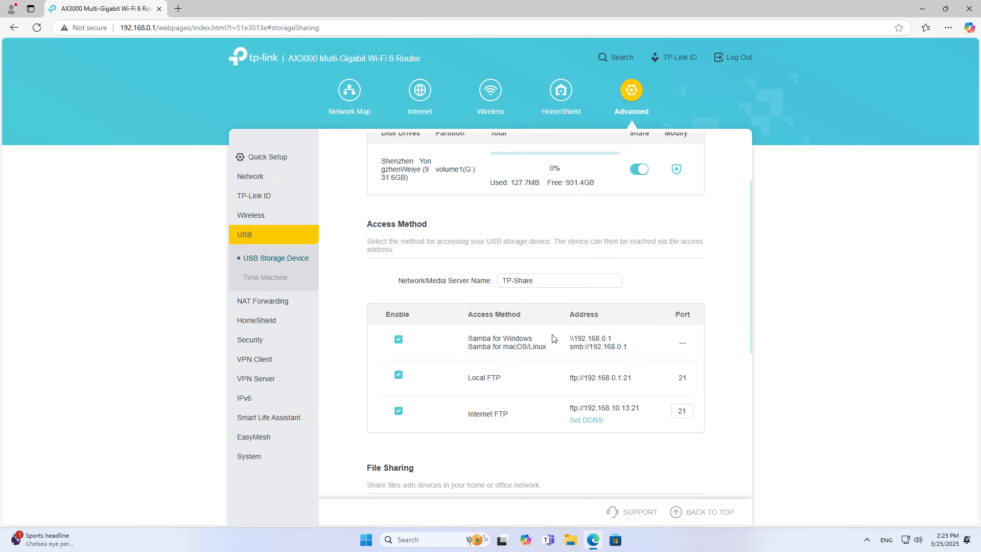
{"action": "left_click", "coordinate": [592, 425]}
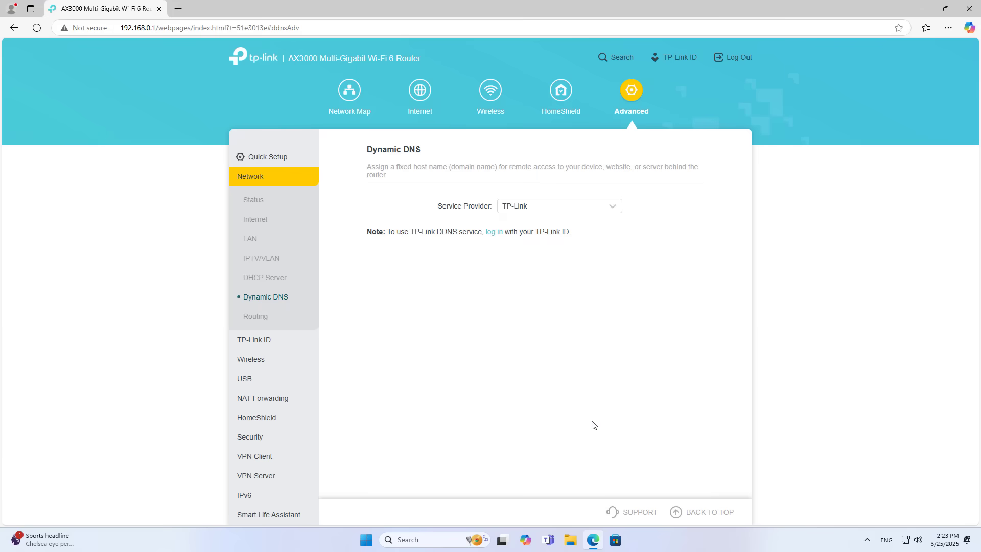
- Keep TP-Link as the DDNS service provider and review the TP-Link ID login note
{"action": "left_click", "coordinate": [519, 207]}
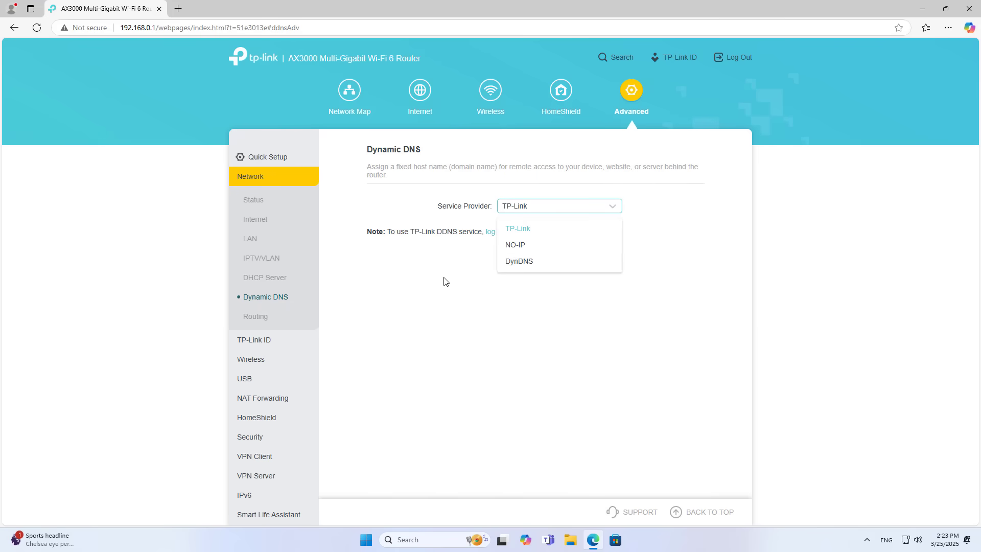
{"action": "left_click", "coordinate": [473, 262]}
{"action": "left_click_drag", "start_coordinate": [390, 231], "coordinate": [576, 241]}
{"action": "left_click", "coordinate": [516, 255]}
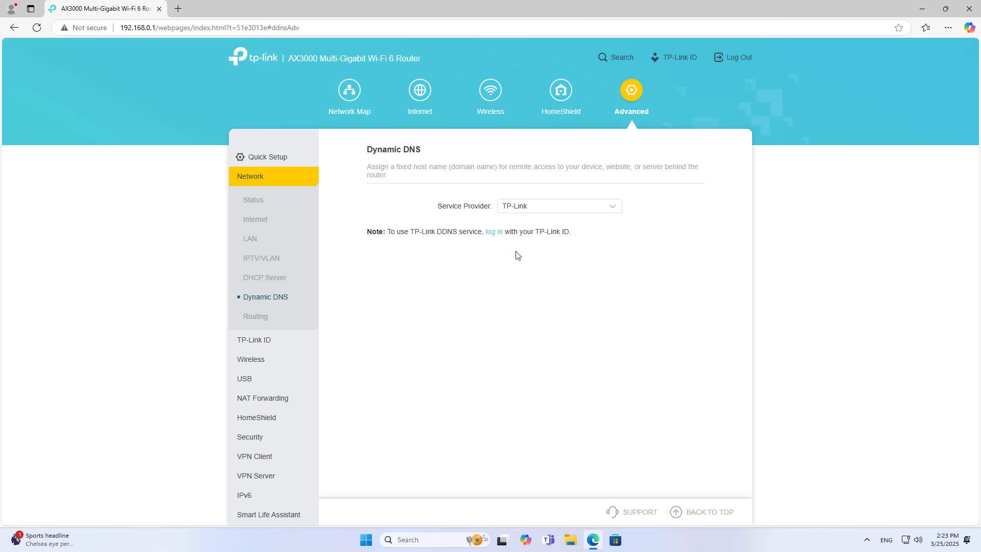
- Sign in with the owner's TP-Link ID e-mail and password, declining the browser's password save
{"action": "left_click", "coordinate": [494, 233]}
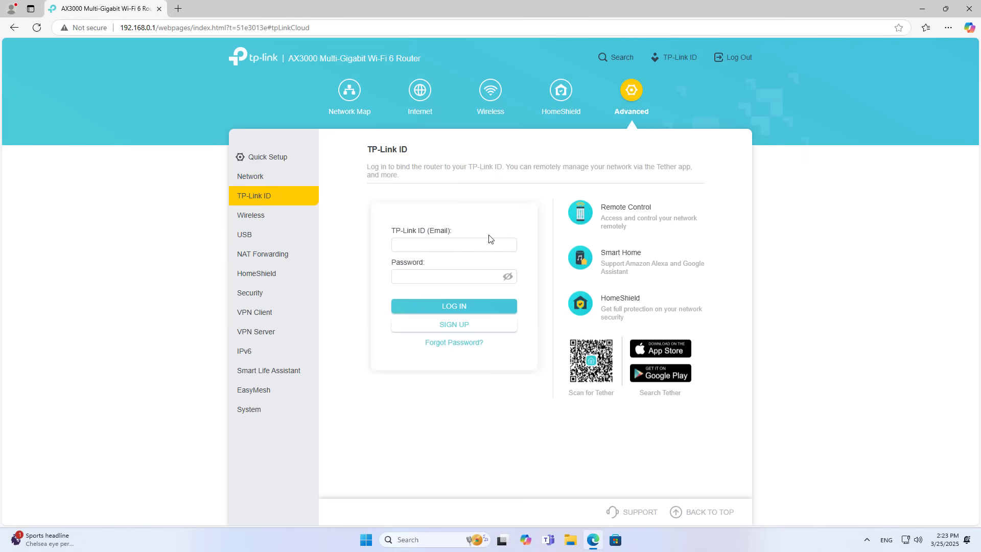
{"action": "left_click", "coordinate": [462, 243]}
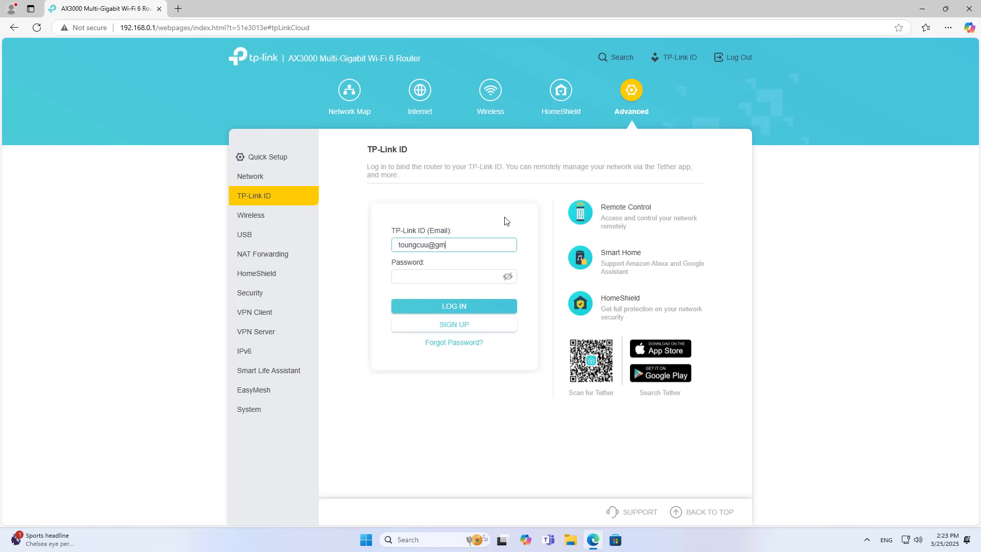
{"action": "key", "text": "Tab"}
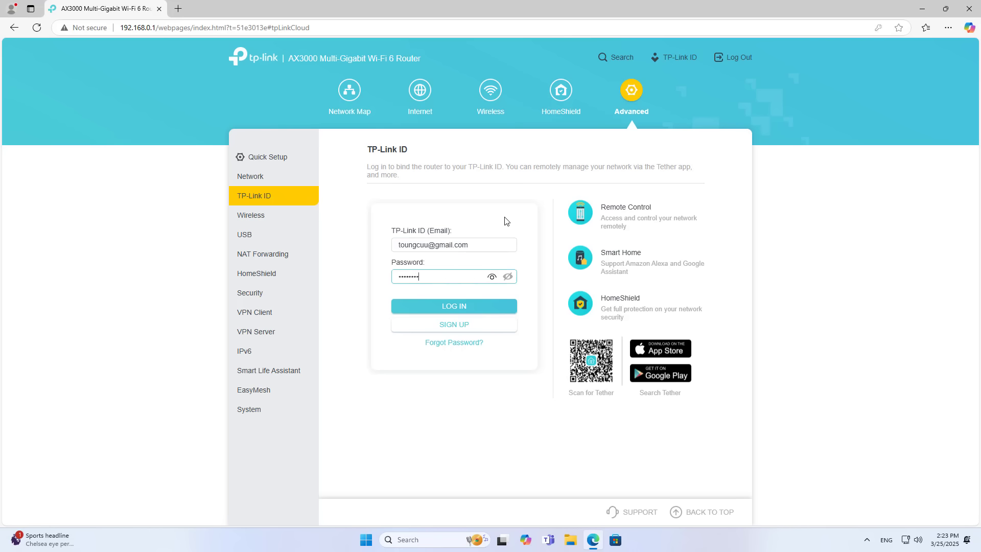
{"action": "left_click", "coordinate": [467, 306]}
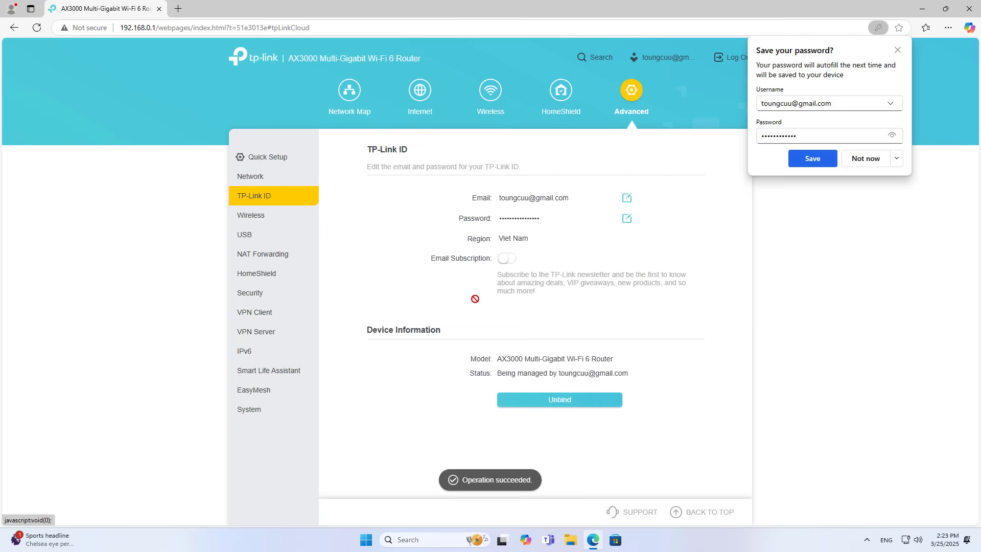
{"action": "left_click", "coordinate": [896, 158]}
{"action": "left_click", "coordinate": [888, 192]}
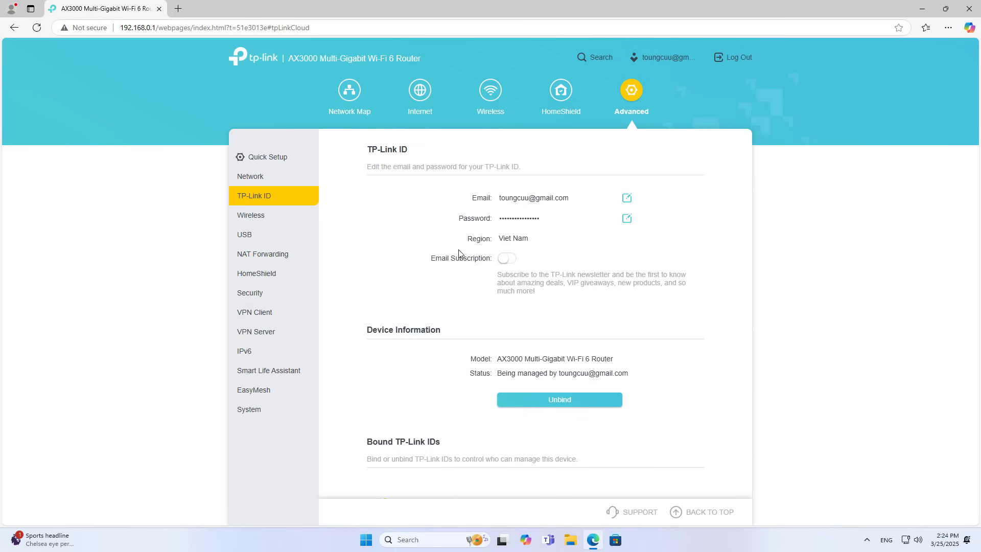
- Check the model and binding status on the TP-Link ID page, then expand Network
{"action": "scroll", "coordinate": [571, 240], "scroll_direction": "down", "scroll_amount": 1}
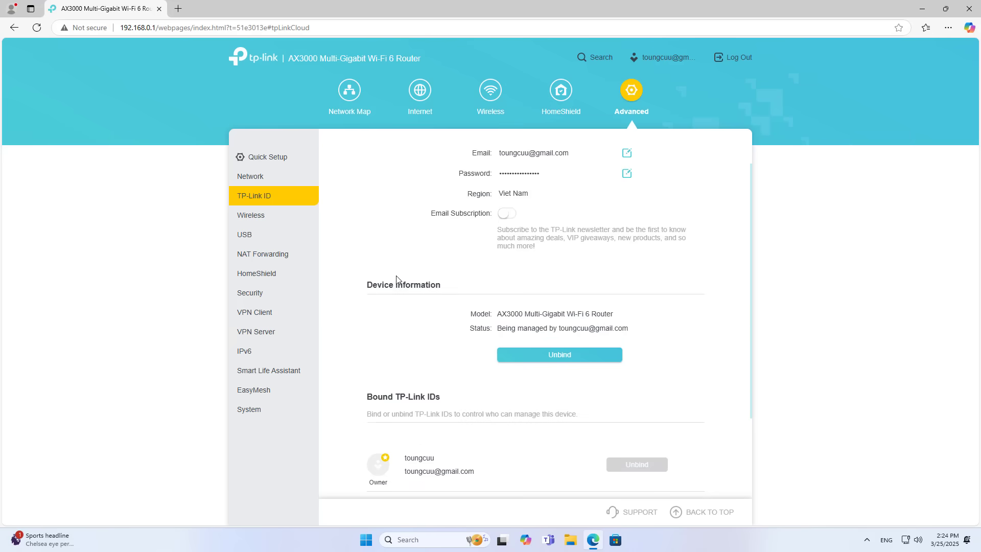
{"action": "left_click_drag", "start_coordinate": [370, 286], "coordinate": [642, 332]}
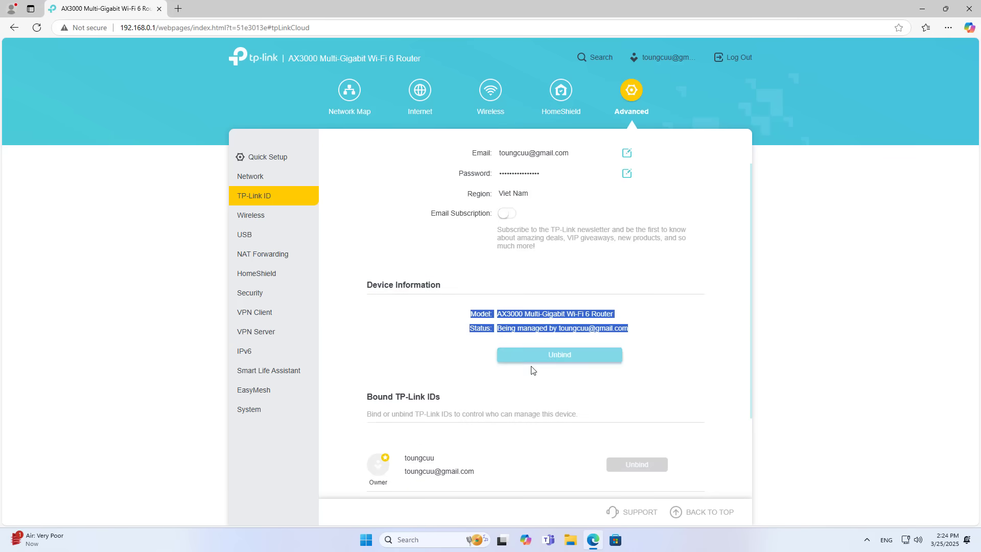
{"action": "left_click", "coordinate": [491, 394]}
{"action": "scroll", "coordinate": [490, 394], "scroll_direction": "down", "scroll_amount": 2}
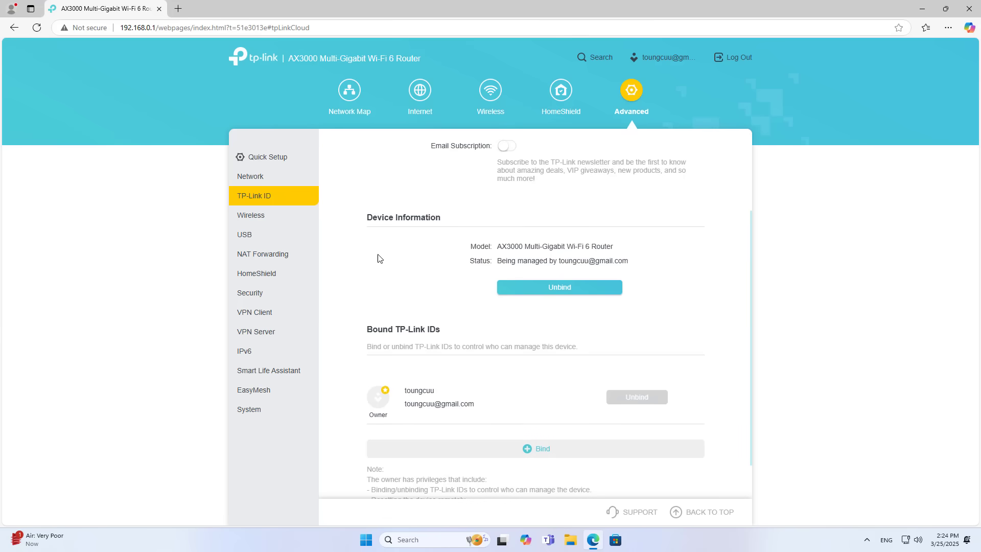
{"action": "left_click", "coordinate": [261, 178]}
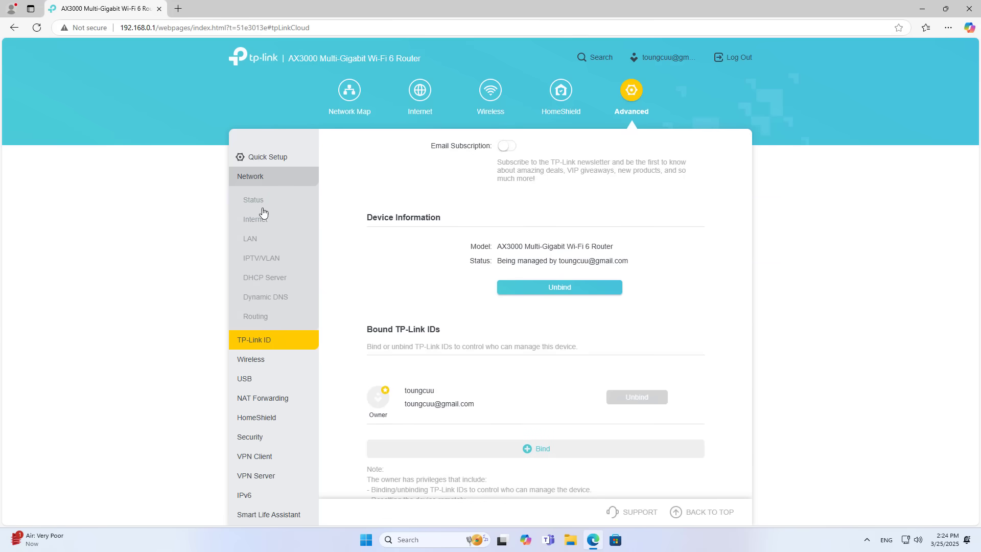
- Register the domain name netvn in Dynamic DNS with TP-Link as the provider
{"action": "left_click", "coordinate": [271, 304]}
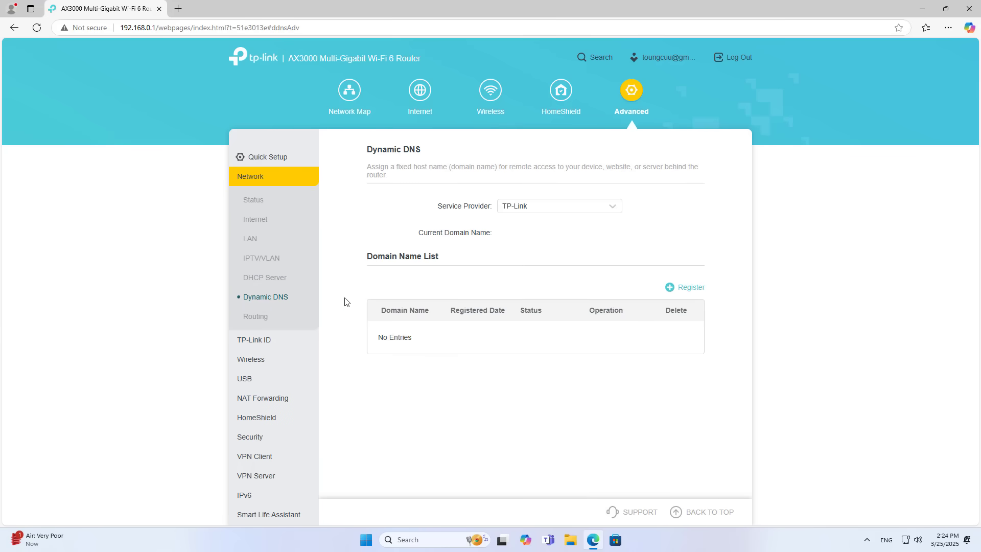
{"action": "left_click", "coordinate": [578, 211]}
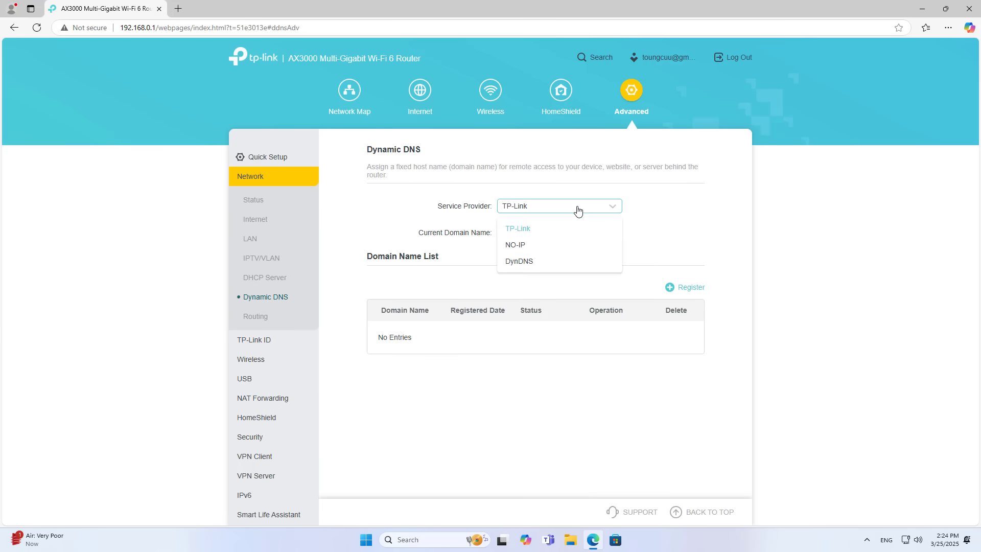
{"action": "left_click", "coordinate": [578, 211]}
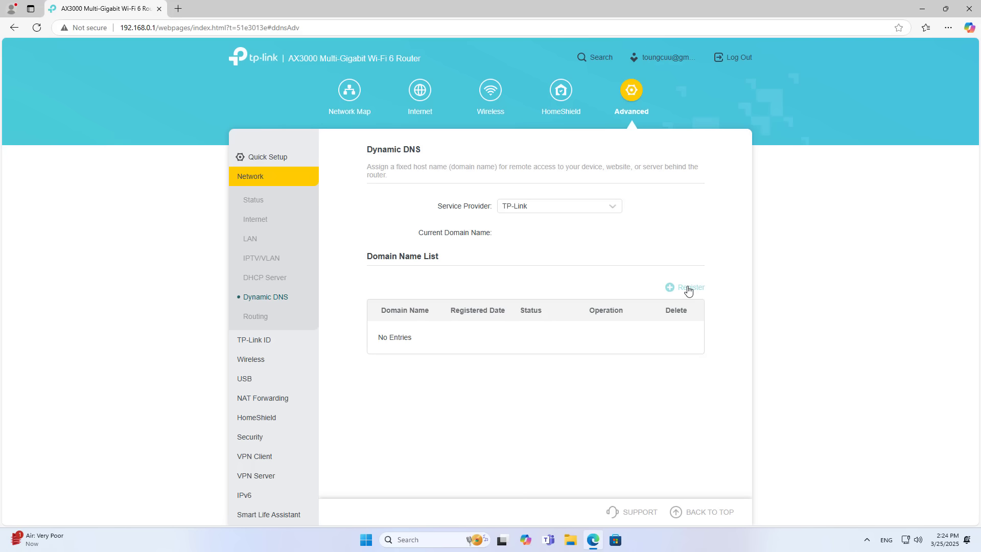
{"action": "left_click_drag", "start_coordinate": [370, 256], "coordinate": [441, 257]}
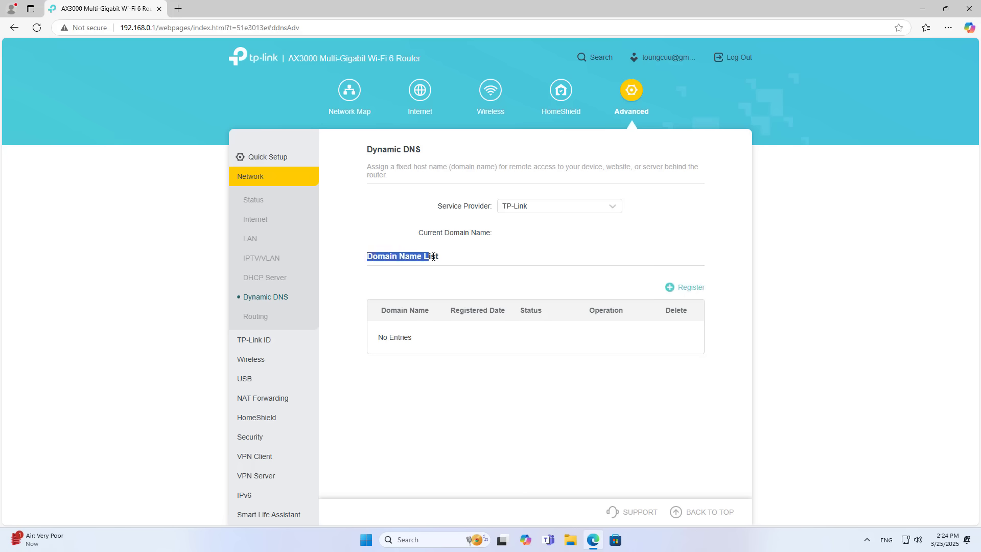
{"action": "left_click", "coordinate": [691, 295]}
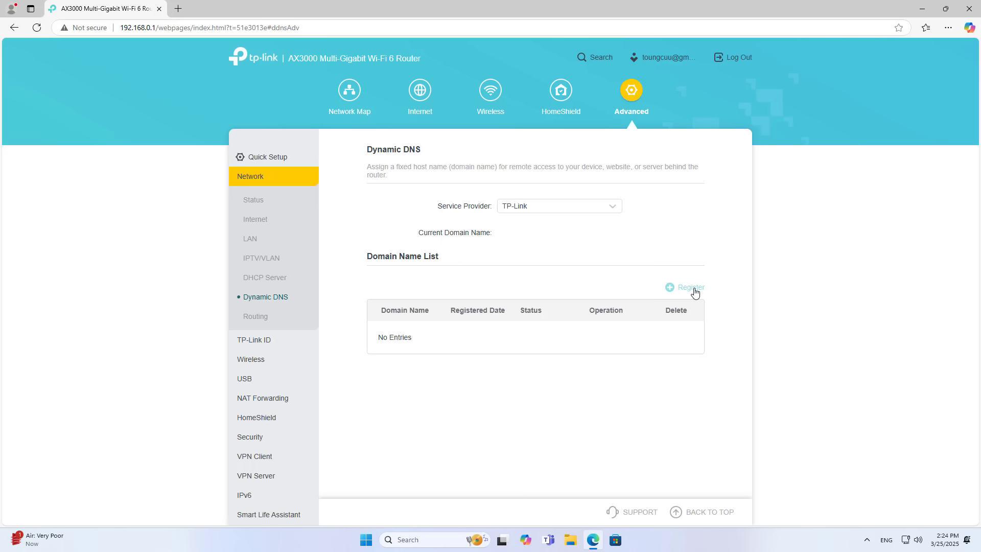
{"action": "left_click", "coordinate": [691, 294]}
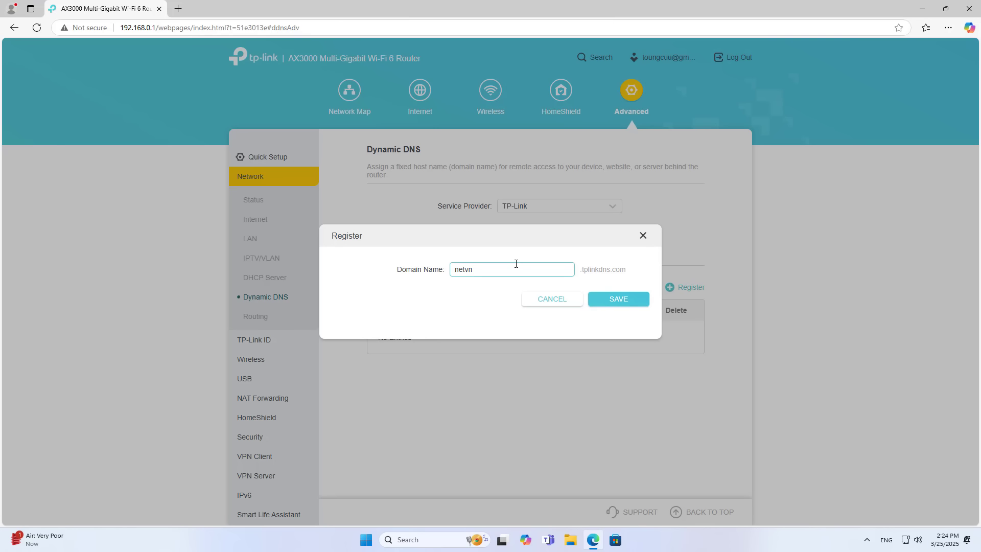
{"action": "left_click", "coordinate": [613, 299]}
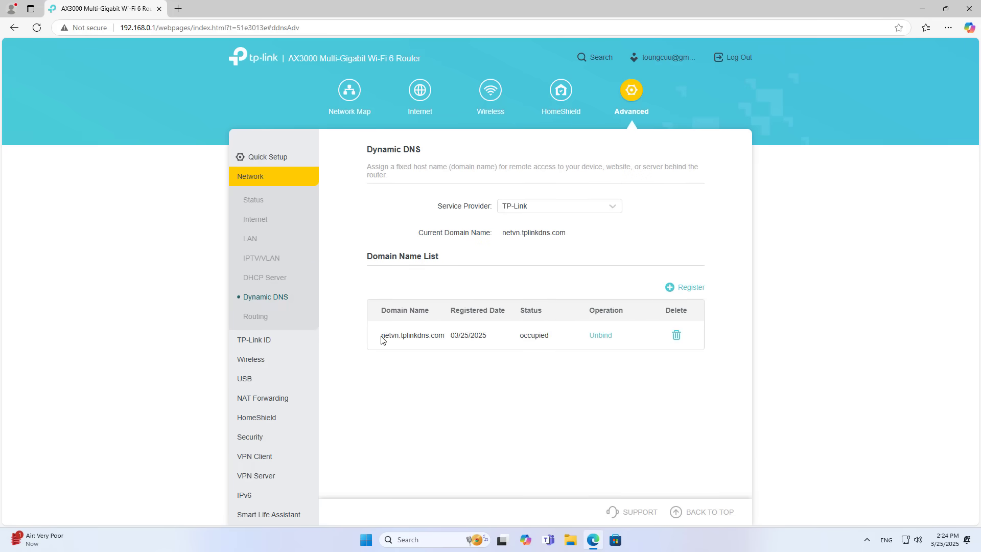
- Verify netvn.tplinkdns.com shows as occupied, copy it, and minimize the browser
{"action": "left_click_drag", "start_coordinate": [381, 340], "coordinate": [448, 344]}
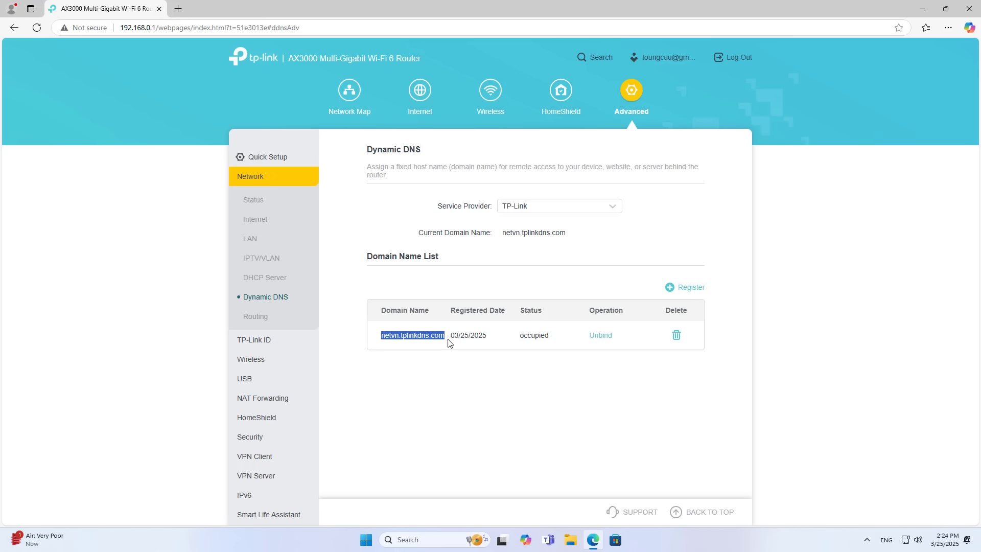
{"action": "left_click_drag", "start_coordinate": [520, 336], "coordinate": [557, 337]}
{"action": "left_click", "coordinate": [467, 353]}
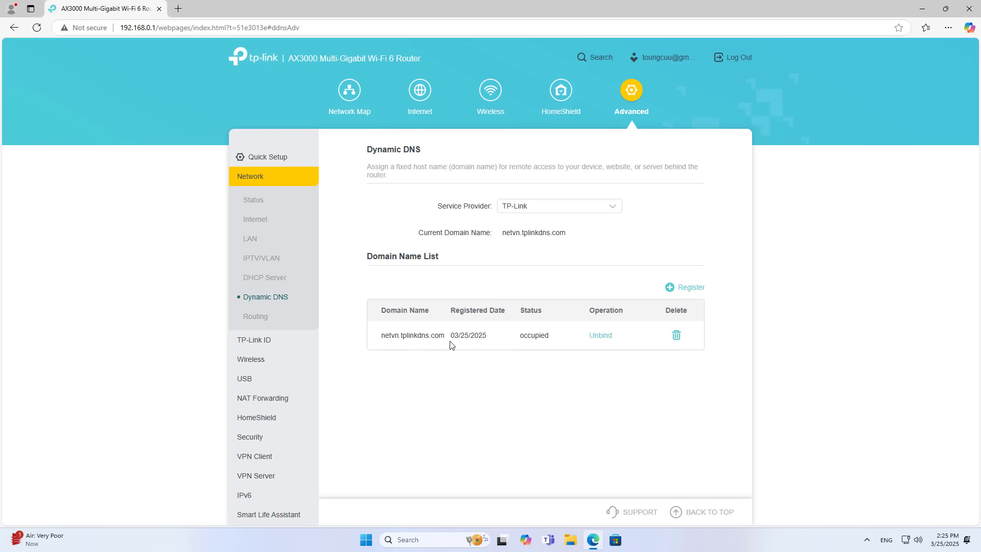
{"action": "left_click_drag", "start_coordinate": [445, 334], "coordinate": [381, 335]}
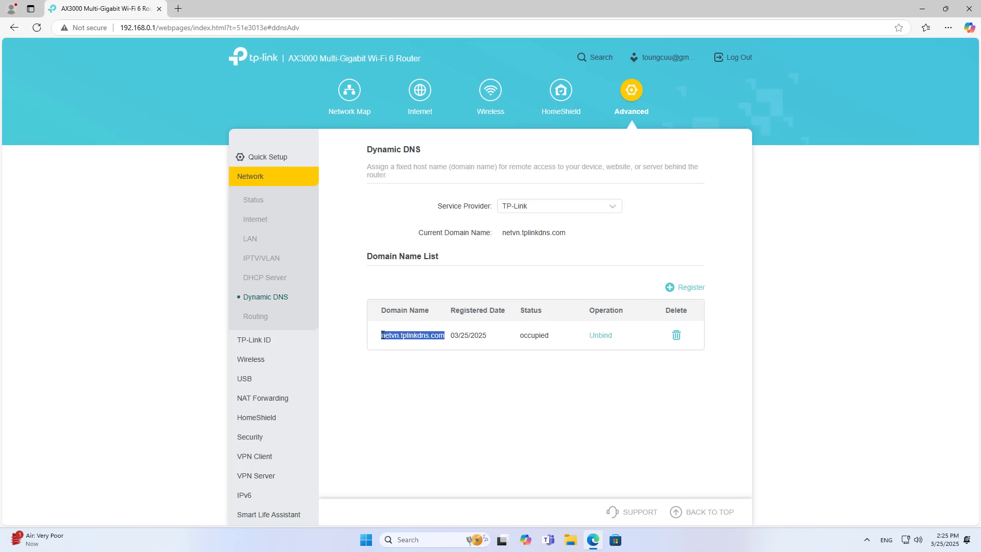
{"action": "left_click", "coordinate": [403, 302]}
{"action": "left_click", "coordinate": [922, 8]}
- In File Explorer, go to ftp://netvn.tplinkdns.com using the pasted domain
{"action": "left_click", "coordinate": [571, 541]}
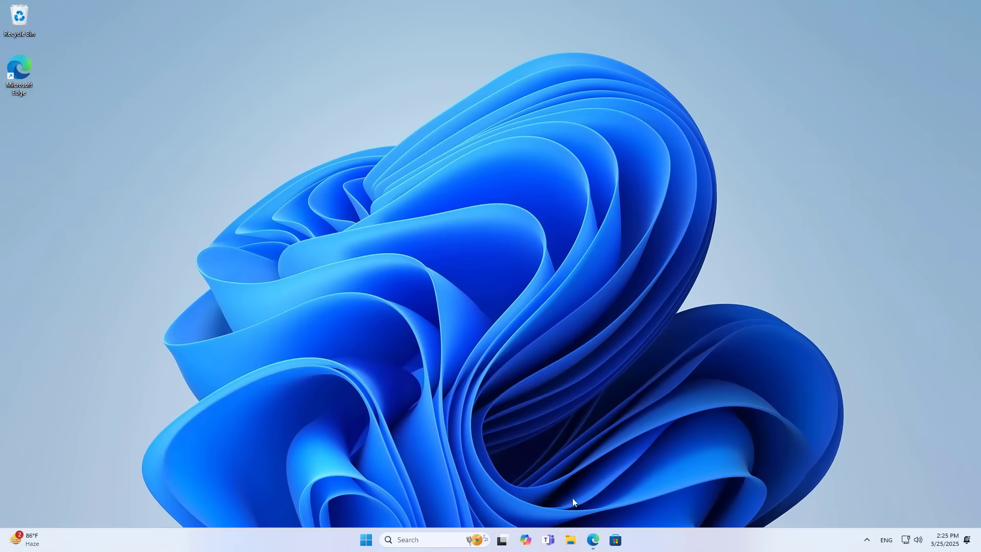
{"action": "left_click", "coordinate": [51, 323]}
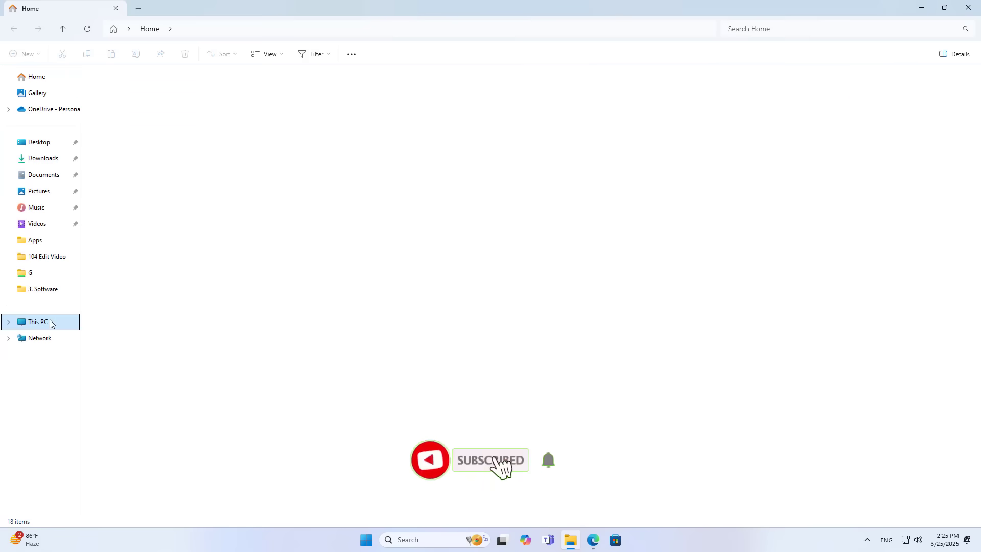
{"action": "left_click", "coordinate": [222, 26]}
{"action": "type", "text": "f"}
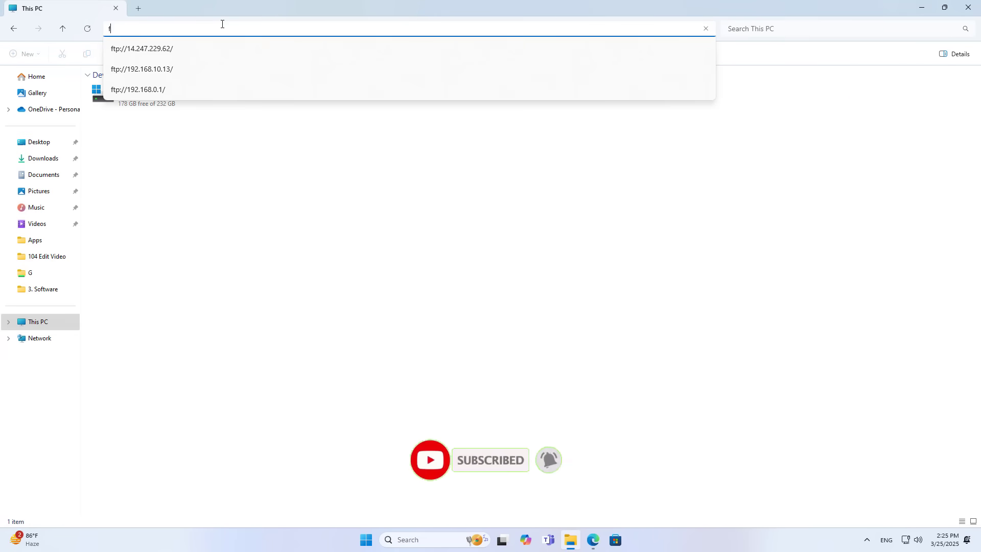
{"action": "type", "text": "tp://"}
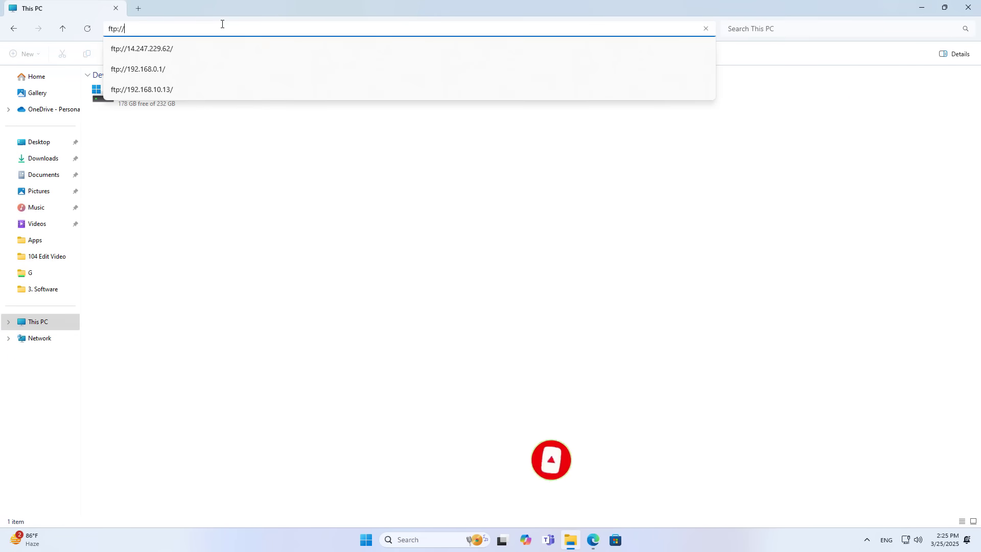
{"action": "key", "text": "ctrl+v"}
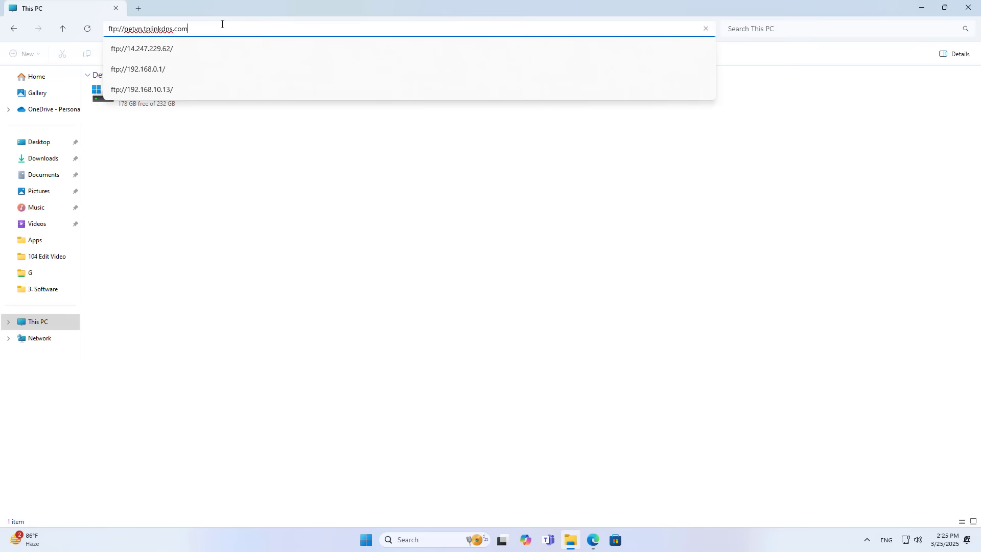
{"action": "key", "text": "Return"}
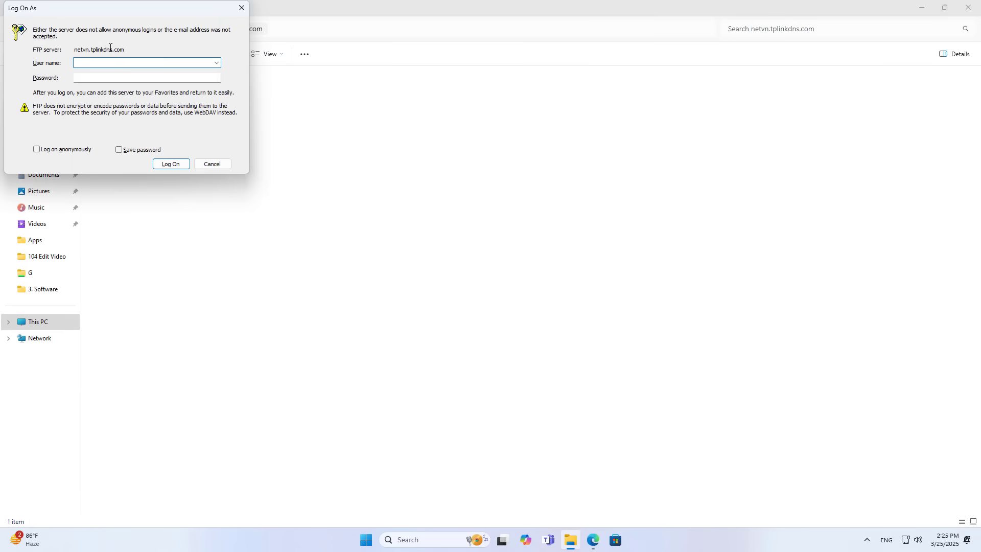
- Log on to the FTP server with user name admin and its password
{"action": "left_click_drag", "start_coordinate": [128, 51], "coordinate": [74, 52]}
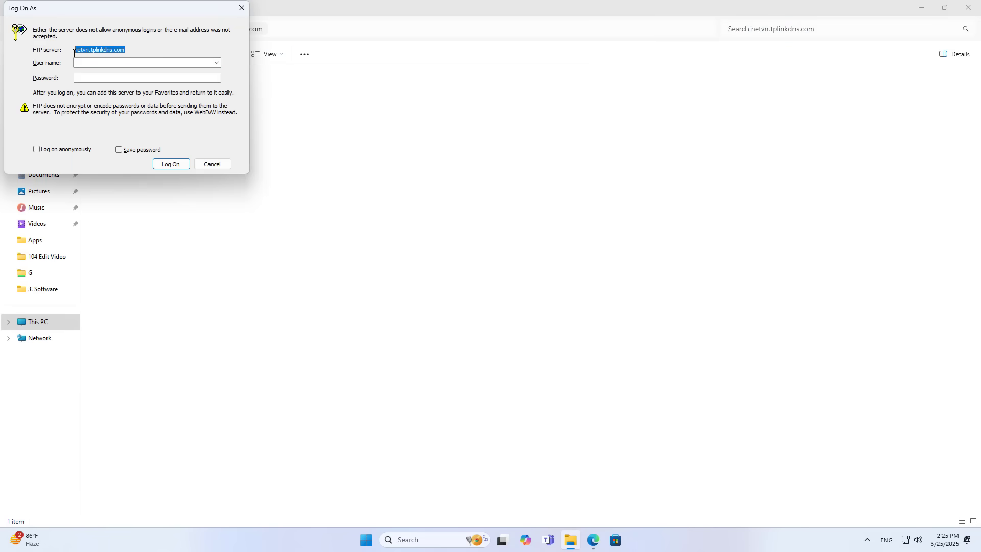
{"action": "left_click", "coordinate": [106, 61]}
{"action": "type", "text": "admin"}
{"action": "key", "text": "Tab"}
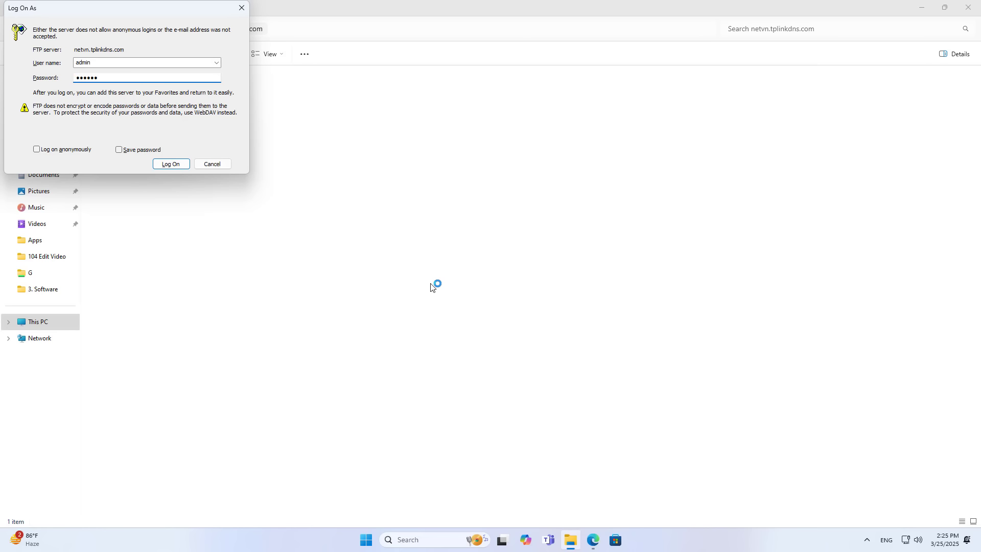
{"action": "left_click", "coordinate": [177, 164]}
- Open folder G to find tp link share ok.txt, then close Explorer and return to the router page
{"action": "double_click", "coordinate": [118, 81]}
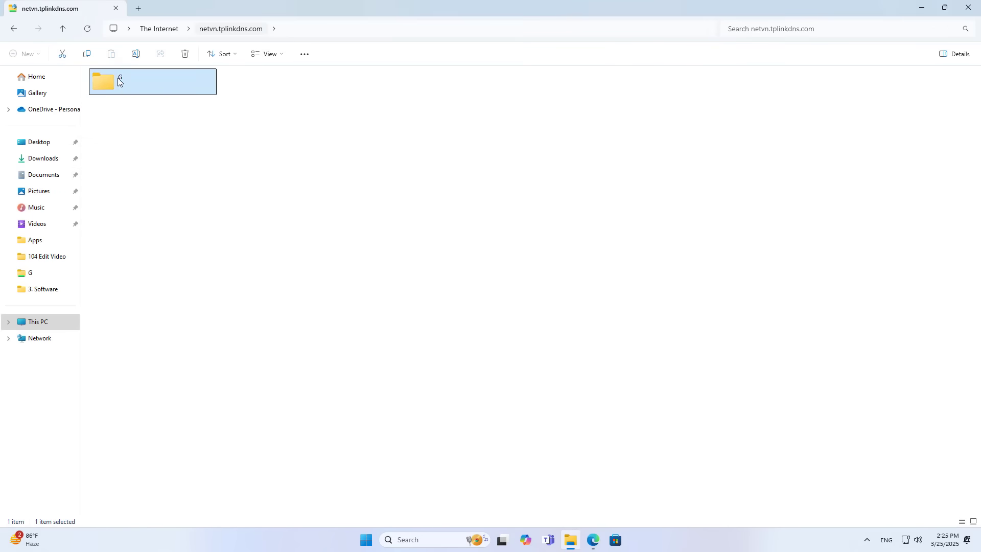
{"action": "left_click", "coordinate": [264, 91]}
{"action": "left_click", "coordinate": [323, 32]}
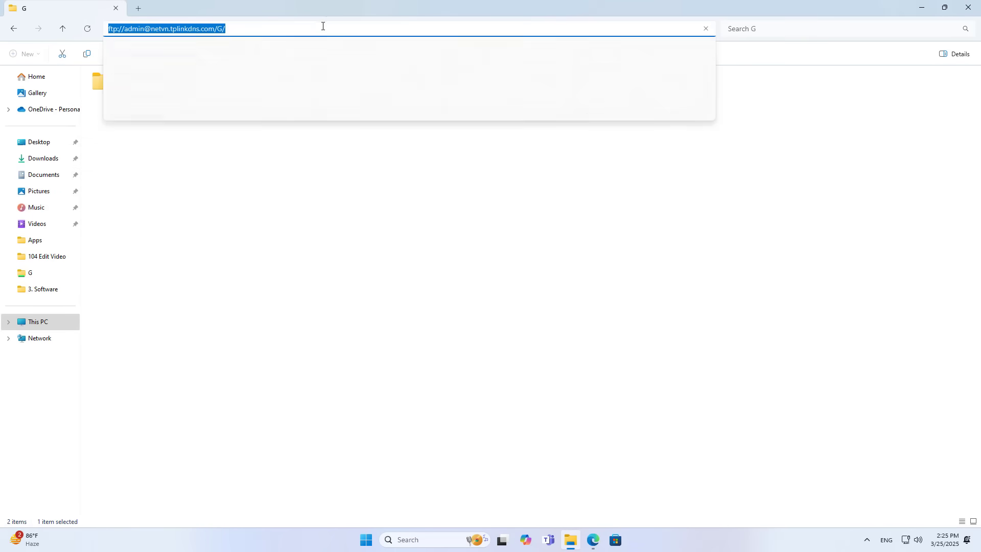
{"action": "left_click_drag", "start_coordinate": [152, 26], "coordinate": [210, 25]}
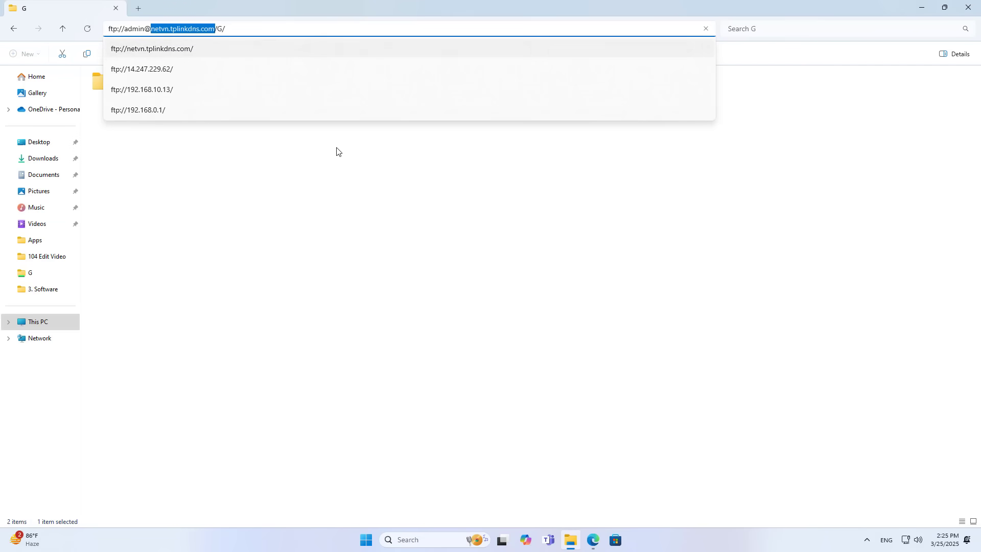
{"action": "left_click", "coordinate": [416, 243]}
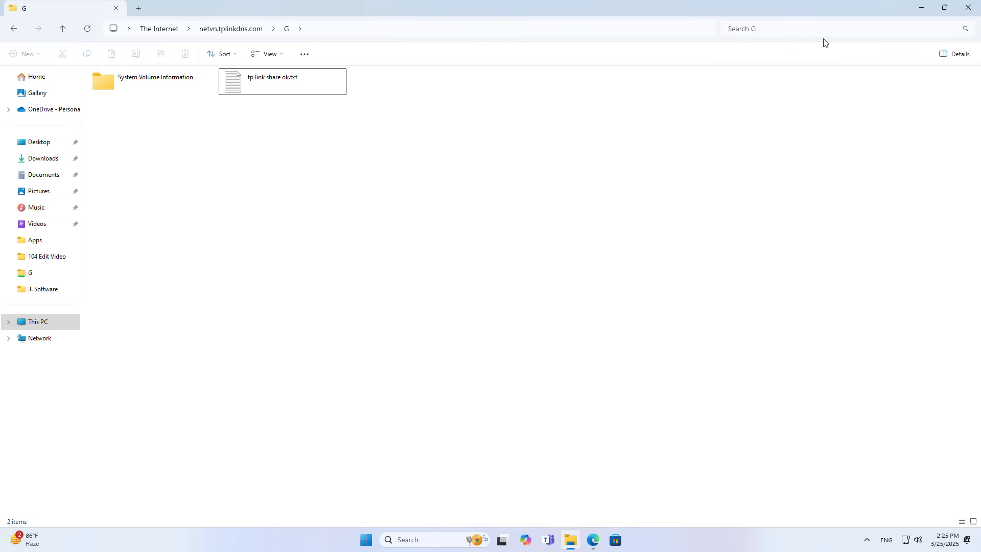
{"action": "left_click", "coordinate": [969, 8]}
{"action": "left_click", "coordinate": [593, 540]}
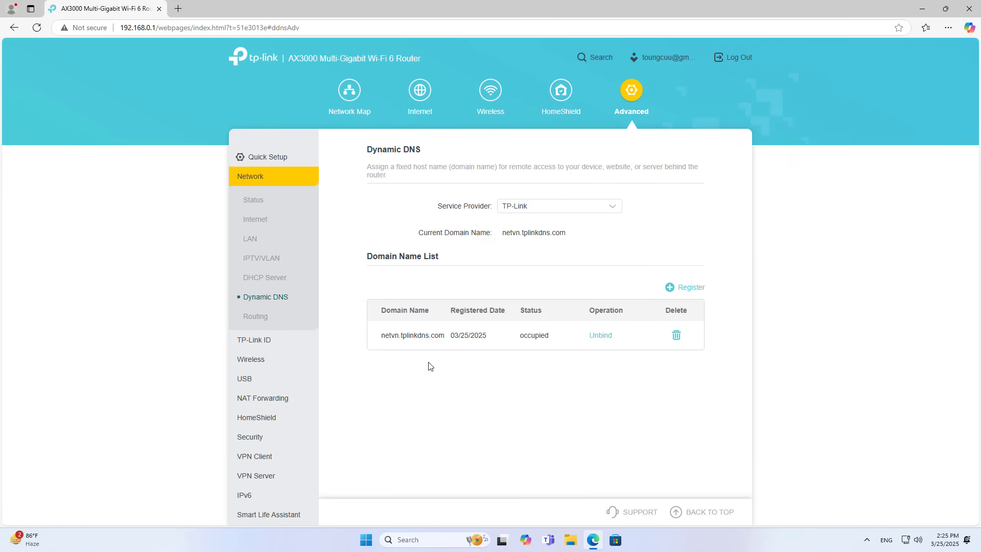
- Eject the USB drive under USB > USB Storage Device so no storage device remains
{"action": "left_click", "coordinate": [247, 381]}
{"action": "left_click", "coordinate": [279, 261]}
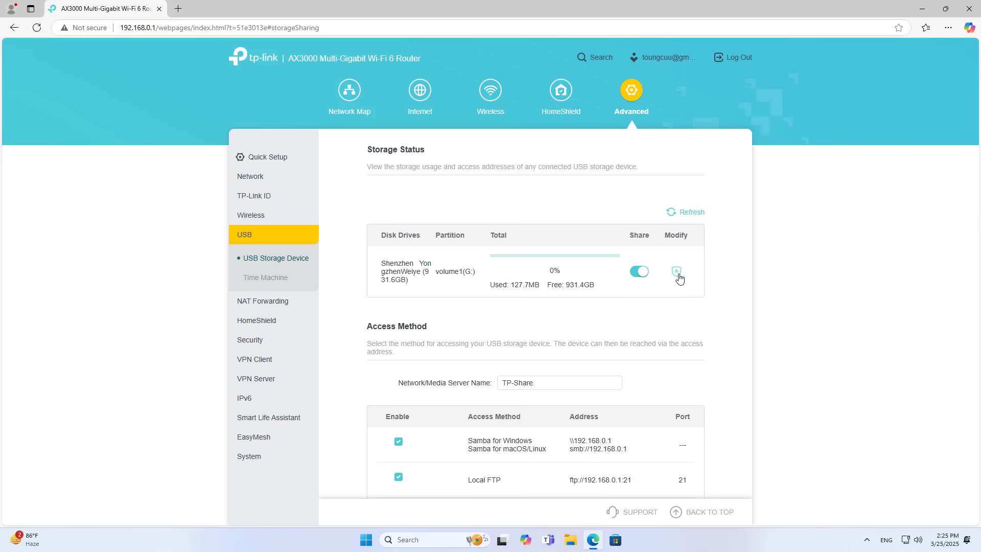
{"action": "left_click", "coordinate": [677, 273]}
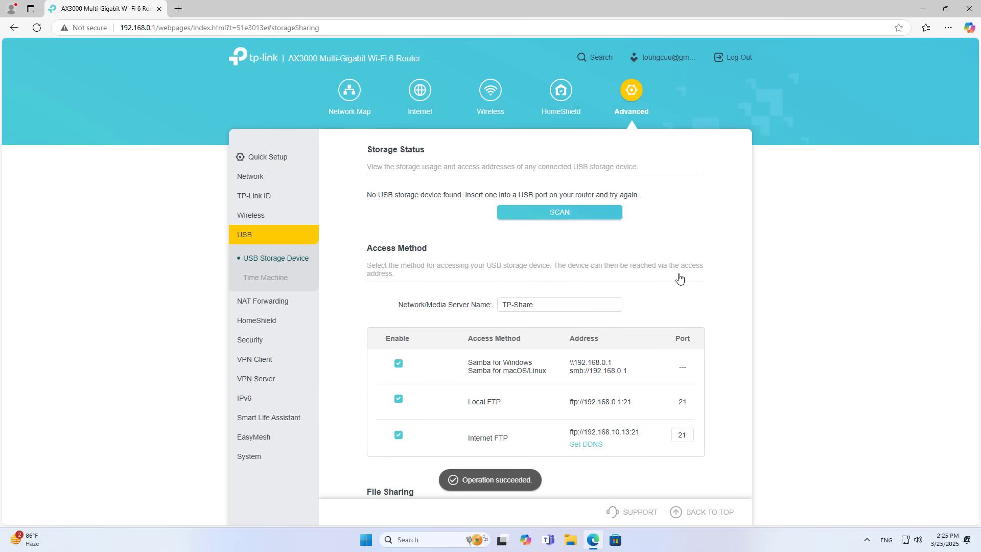